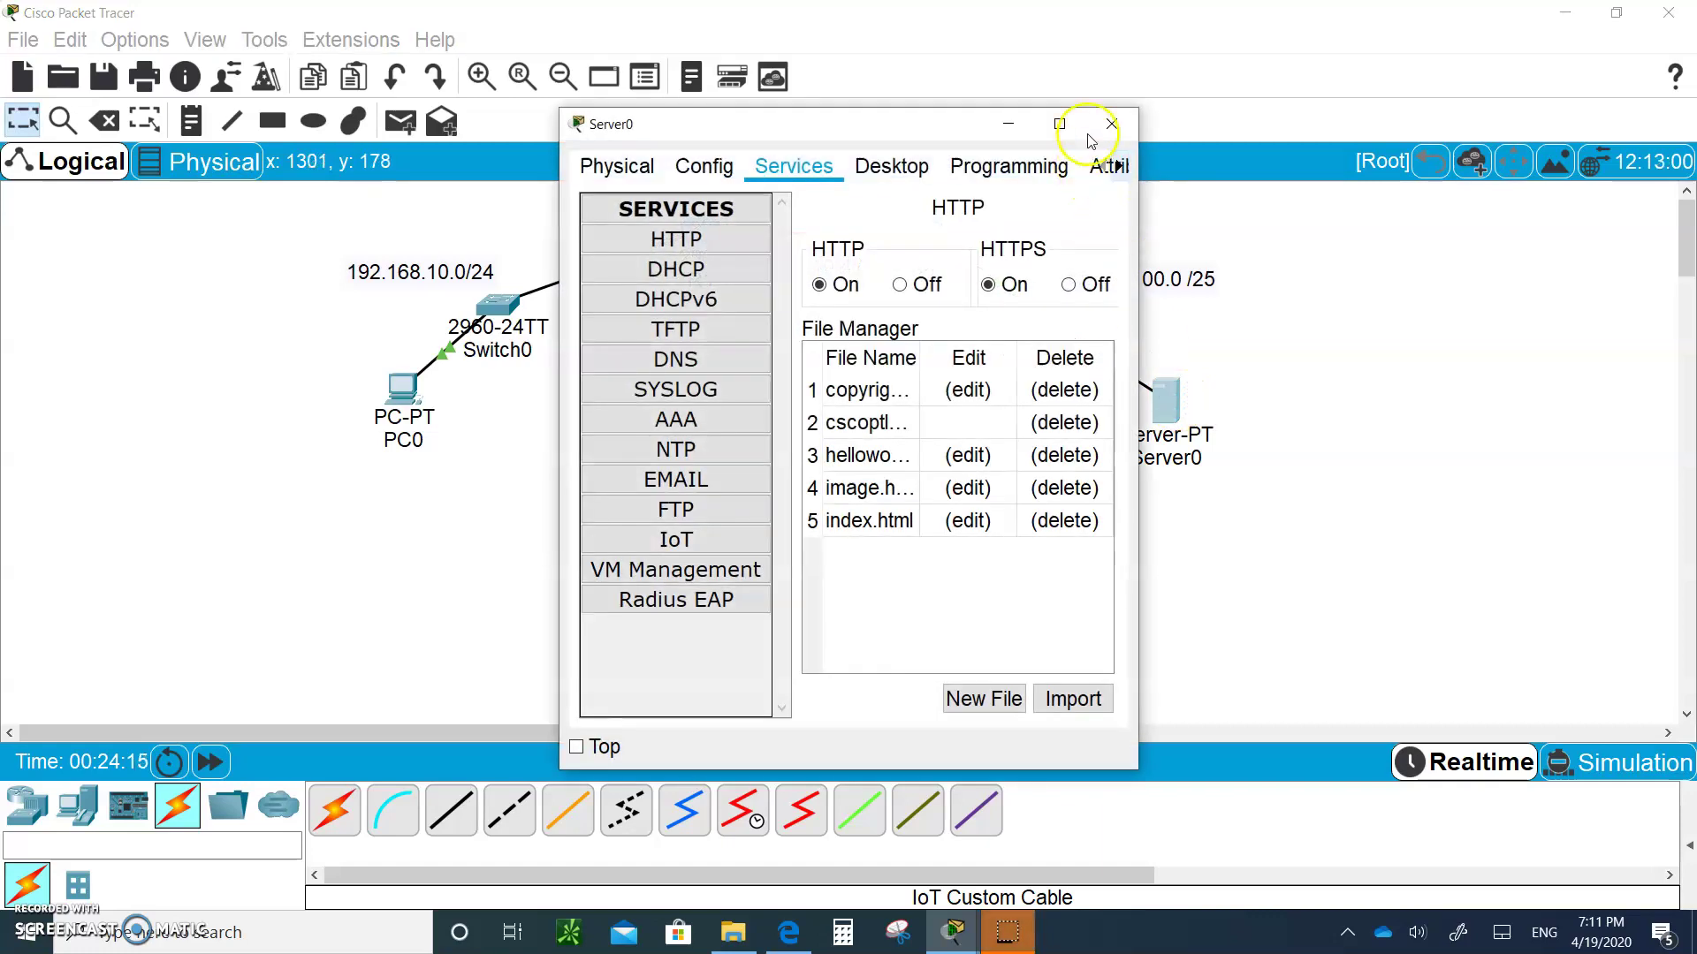
click(1112, 125)
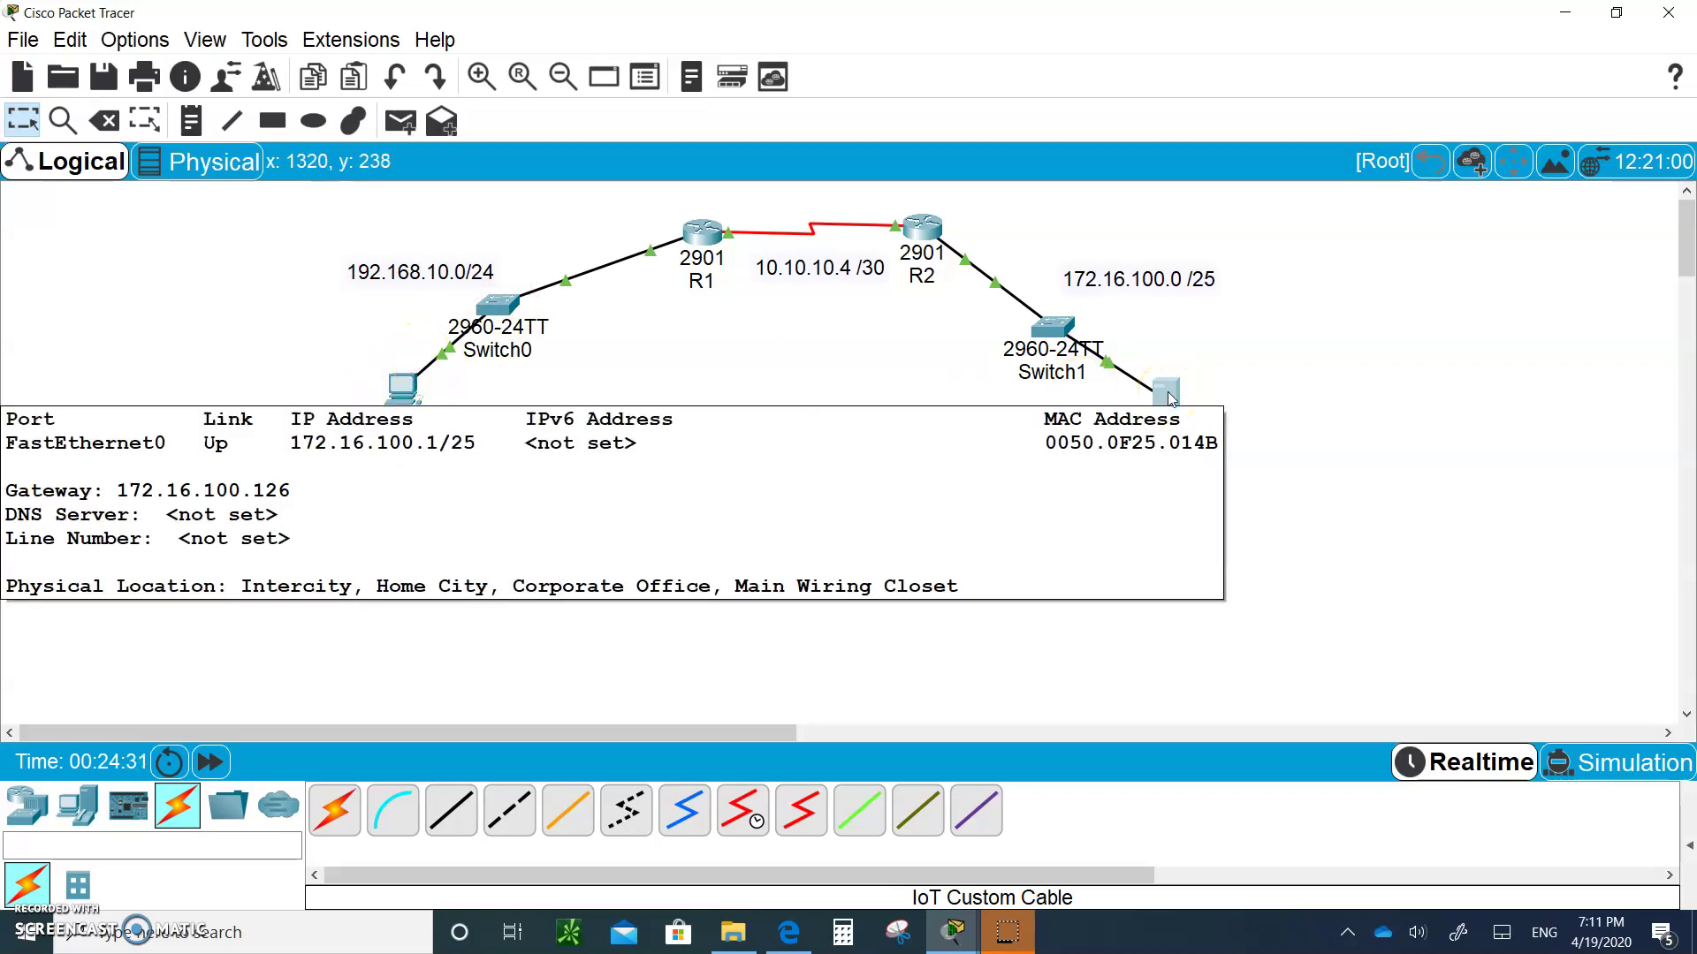
click(390, 389)
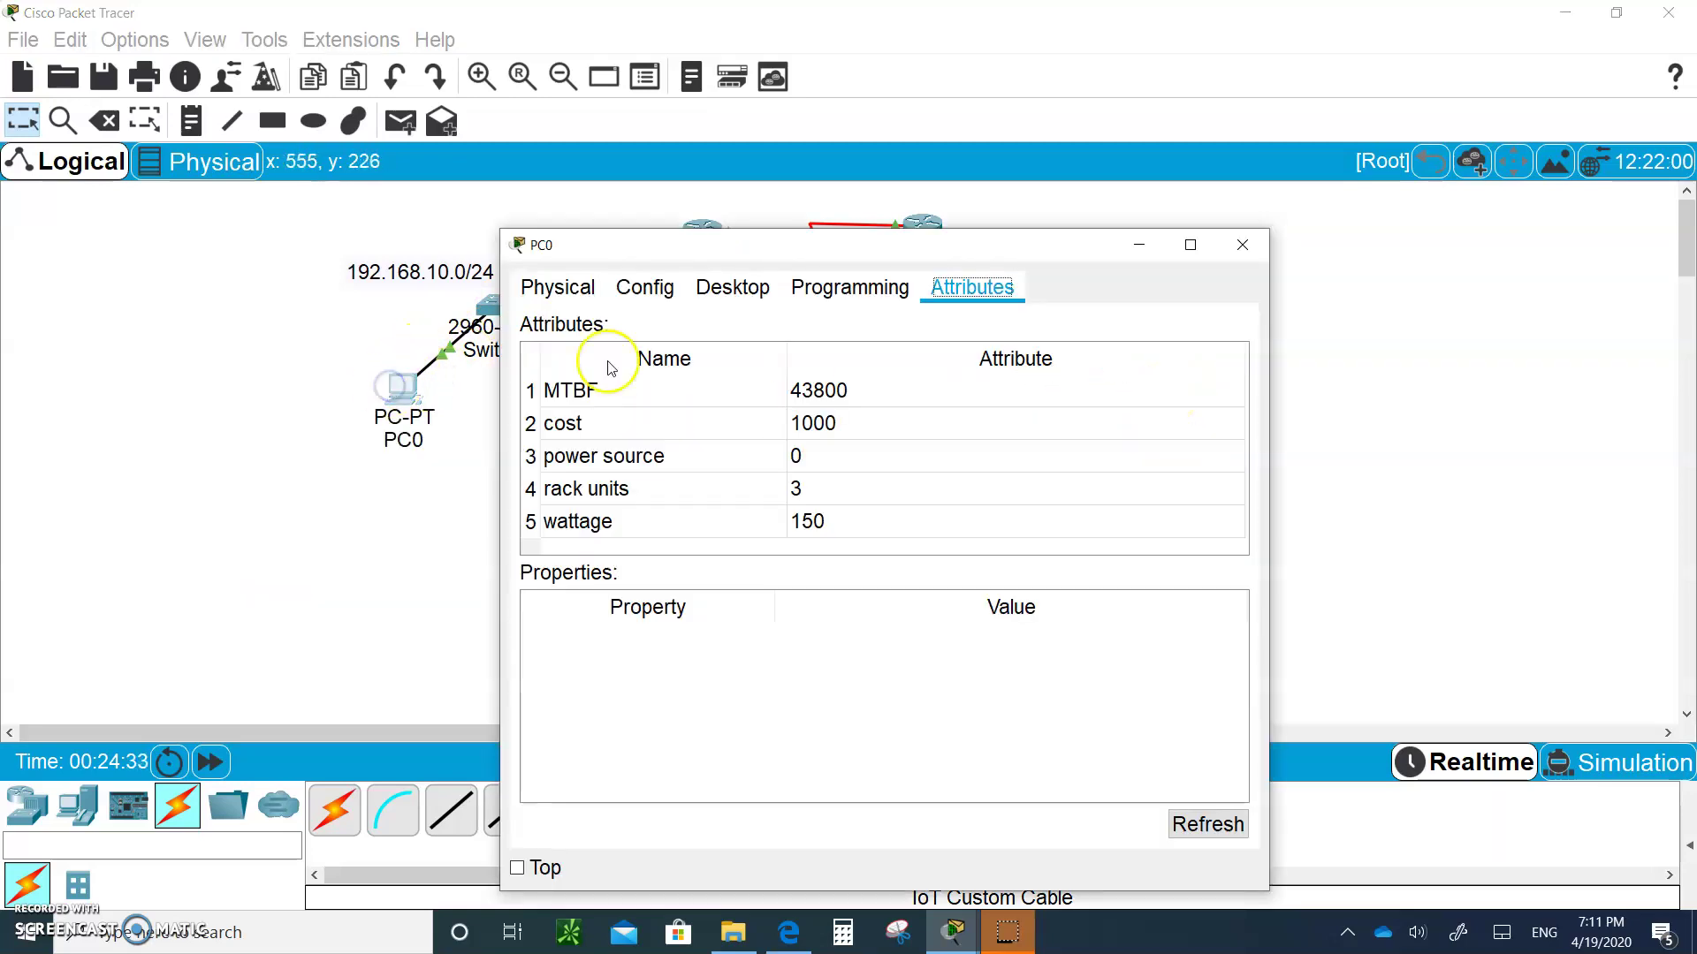
click(733, 297)
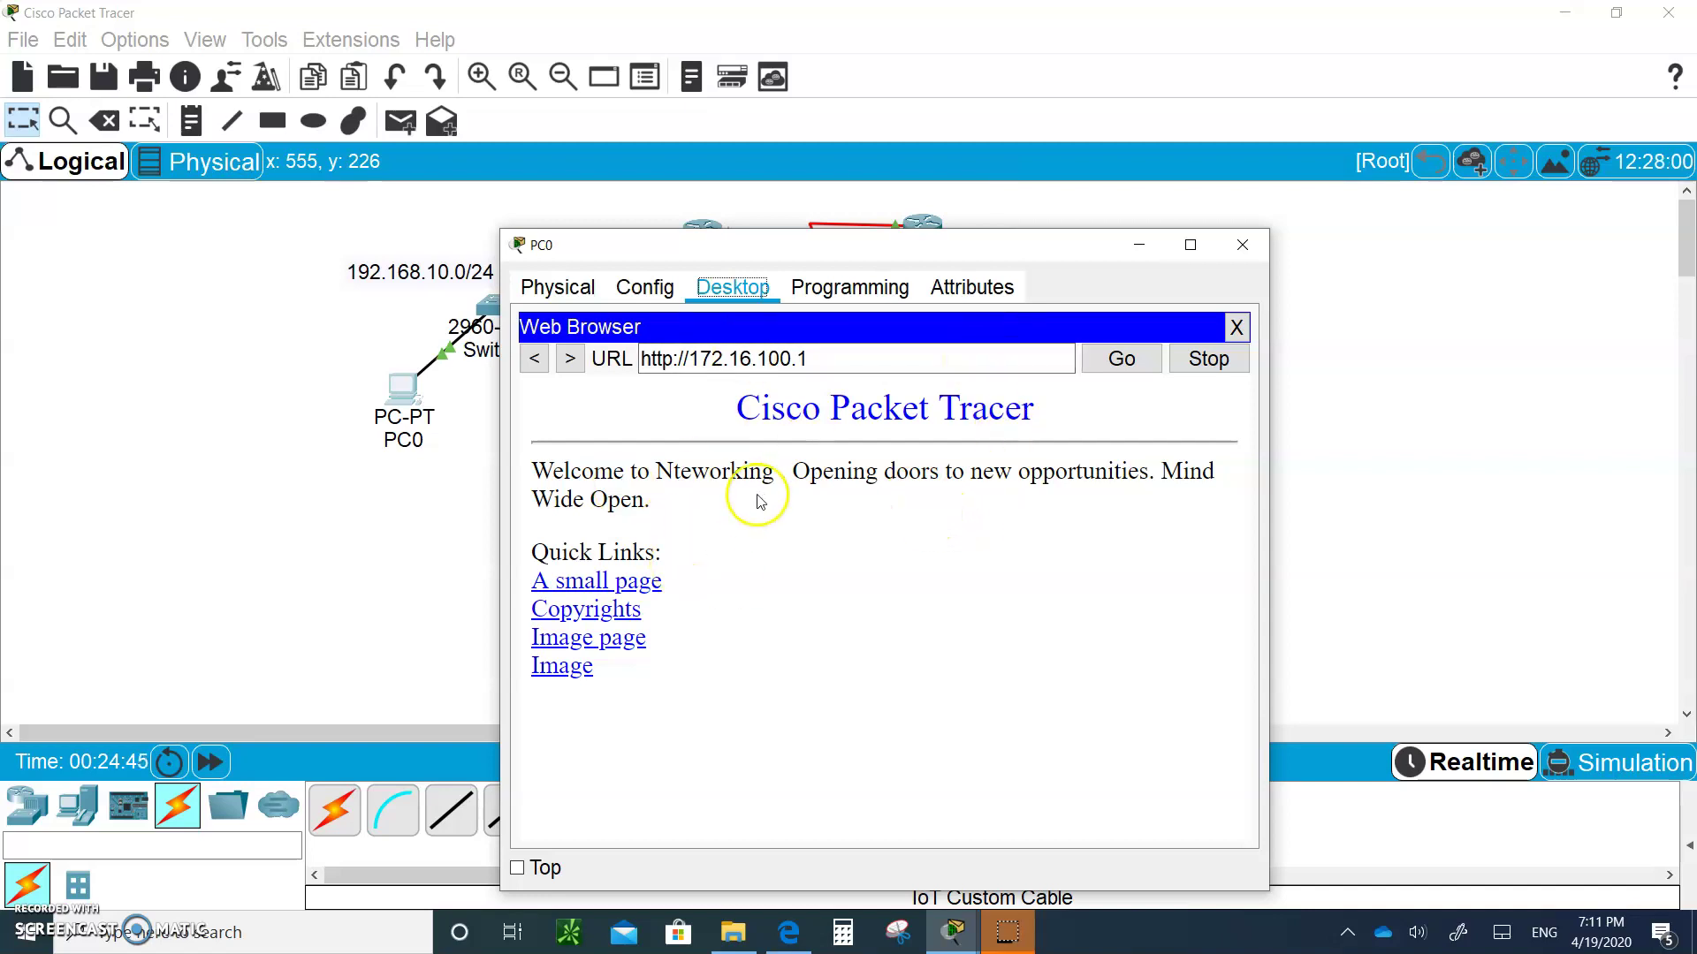
click(1248, 243)
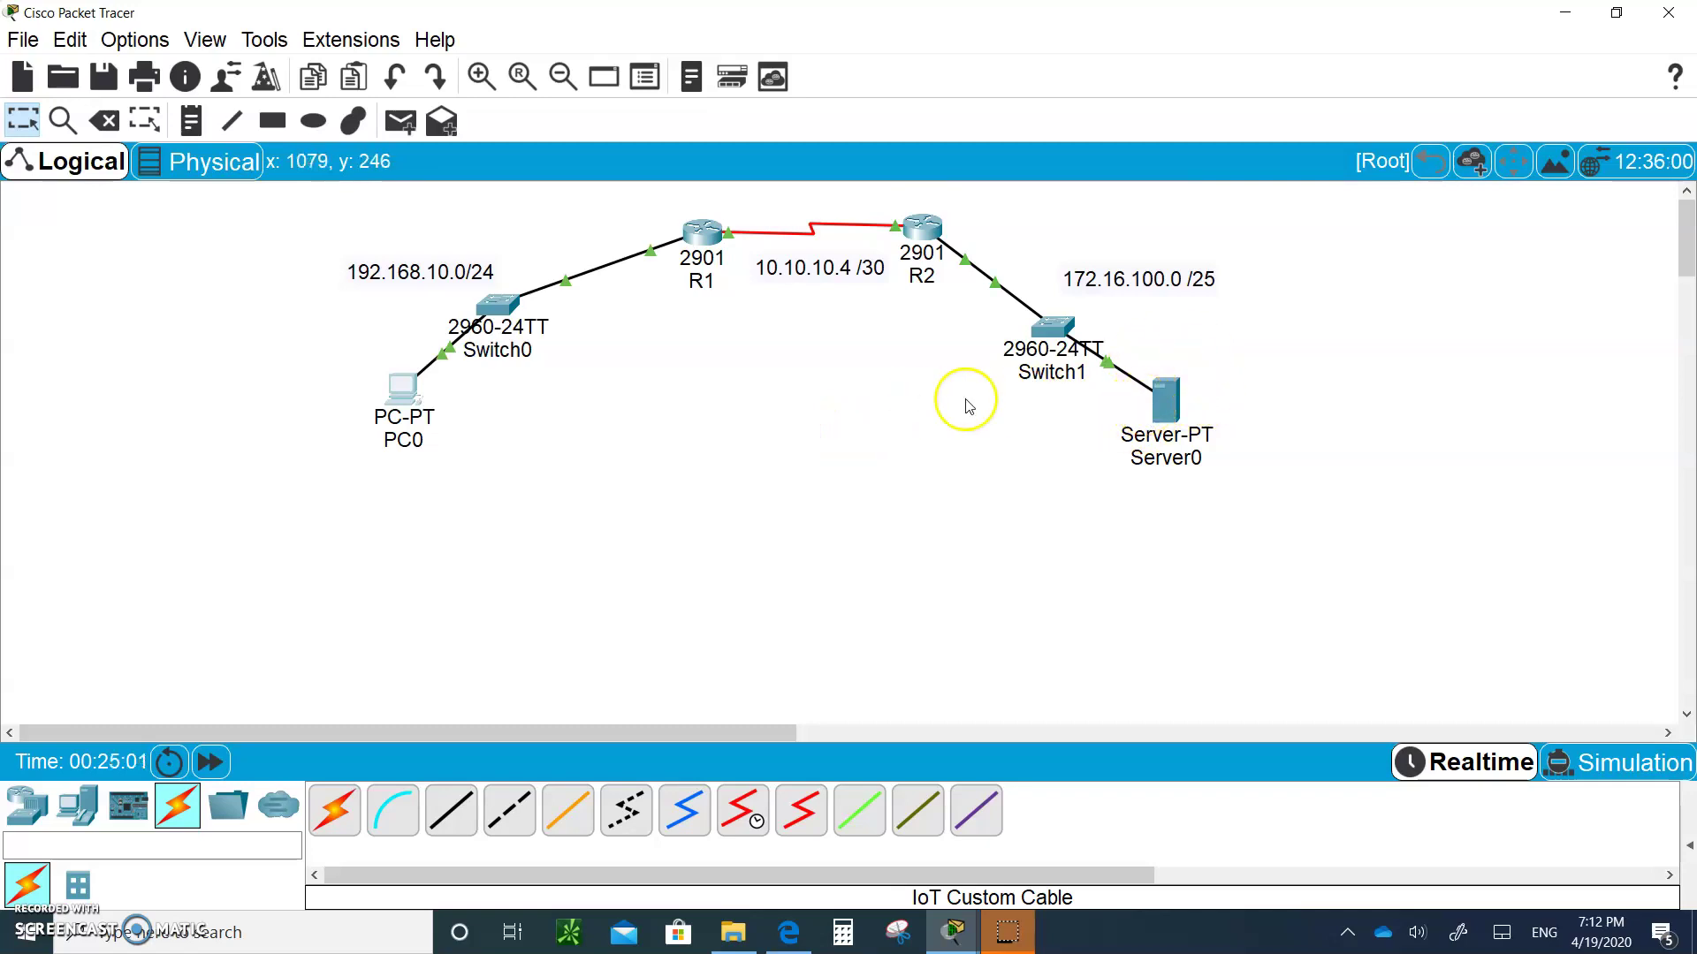
click(1179, 400)
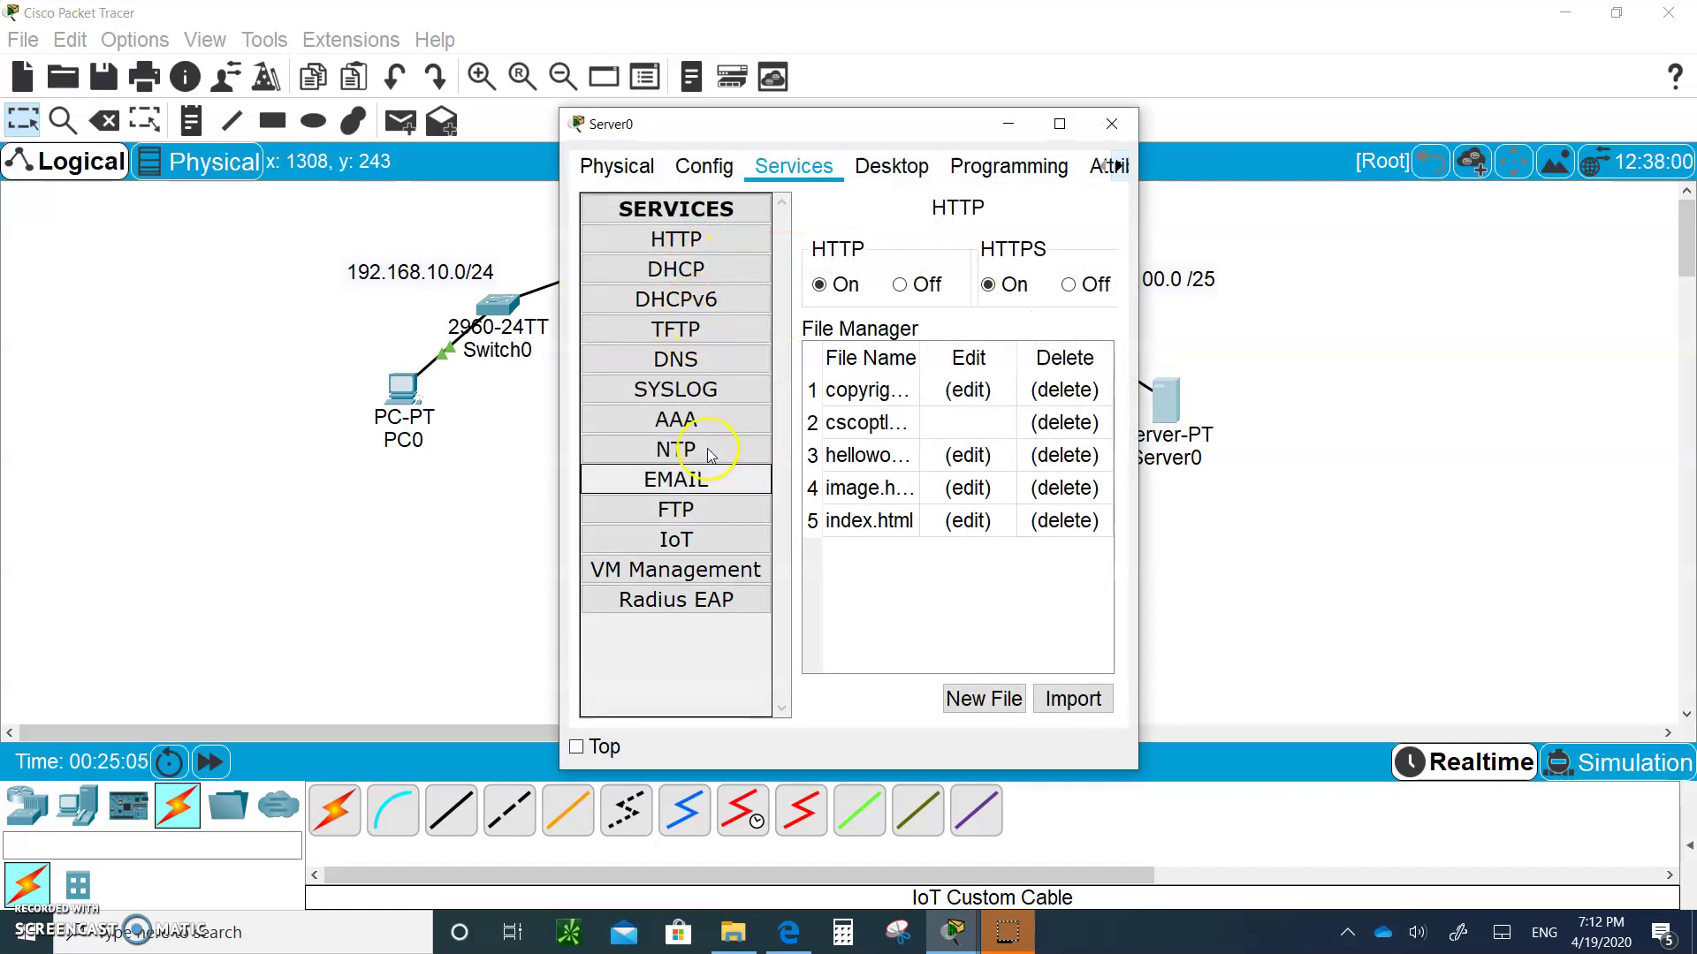
click(1111, 121)
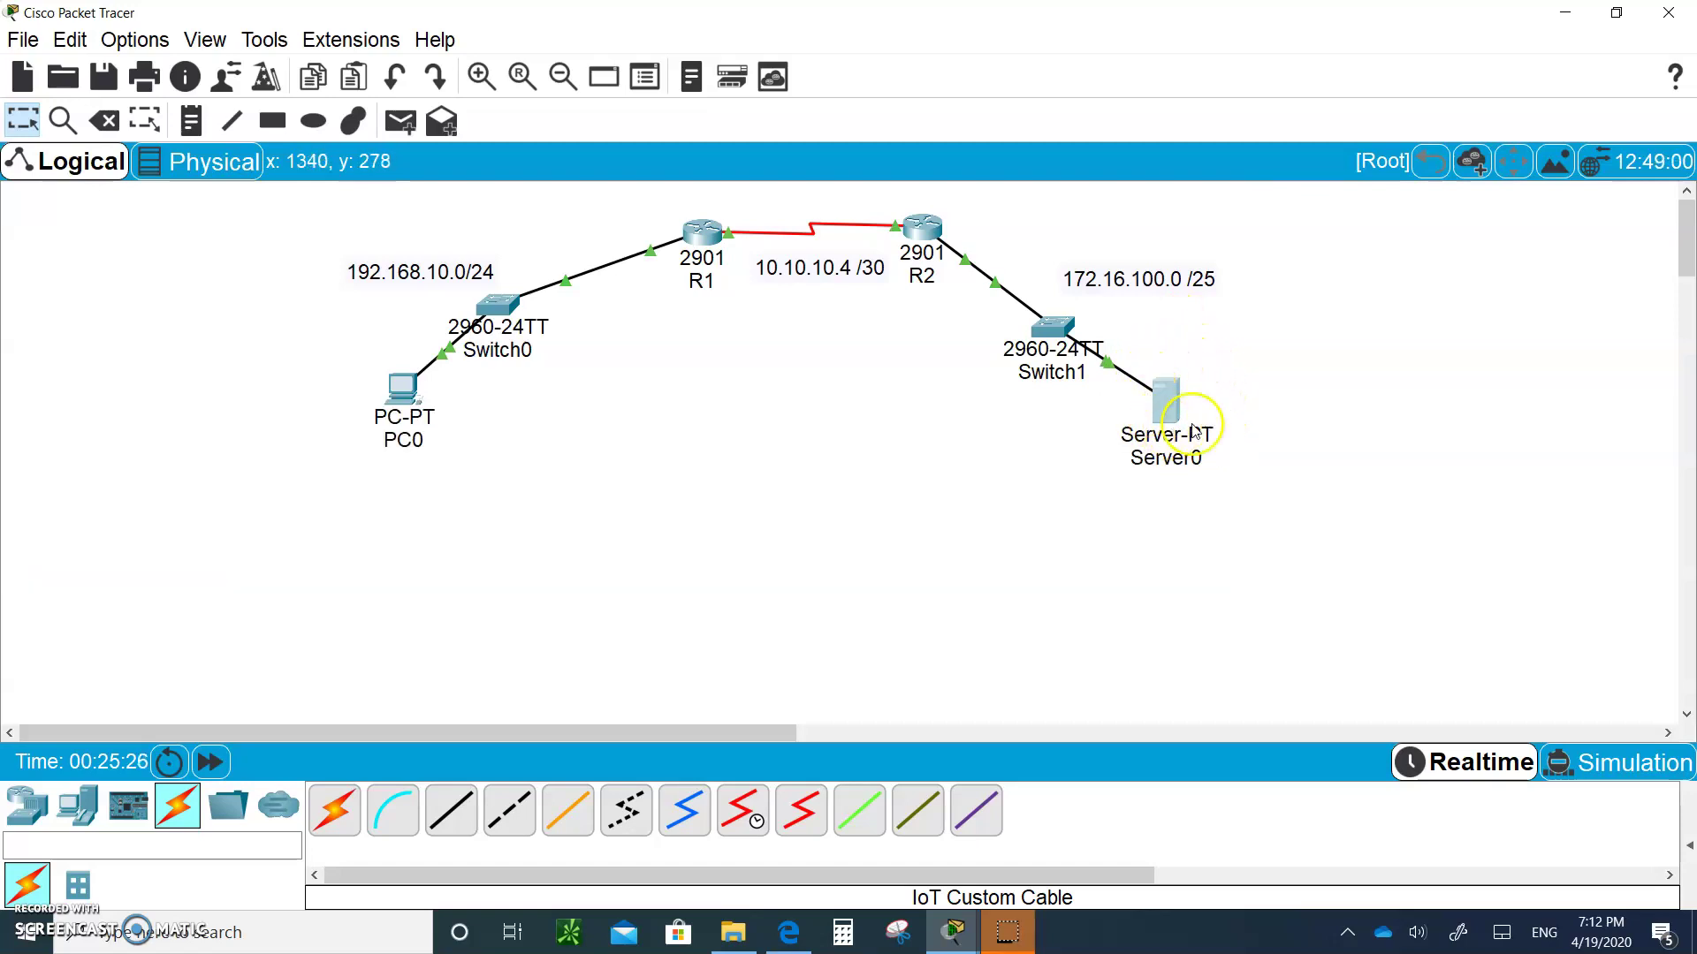
mouse_move(1146, 403)
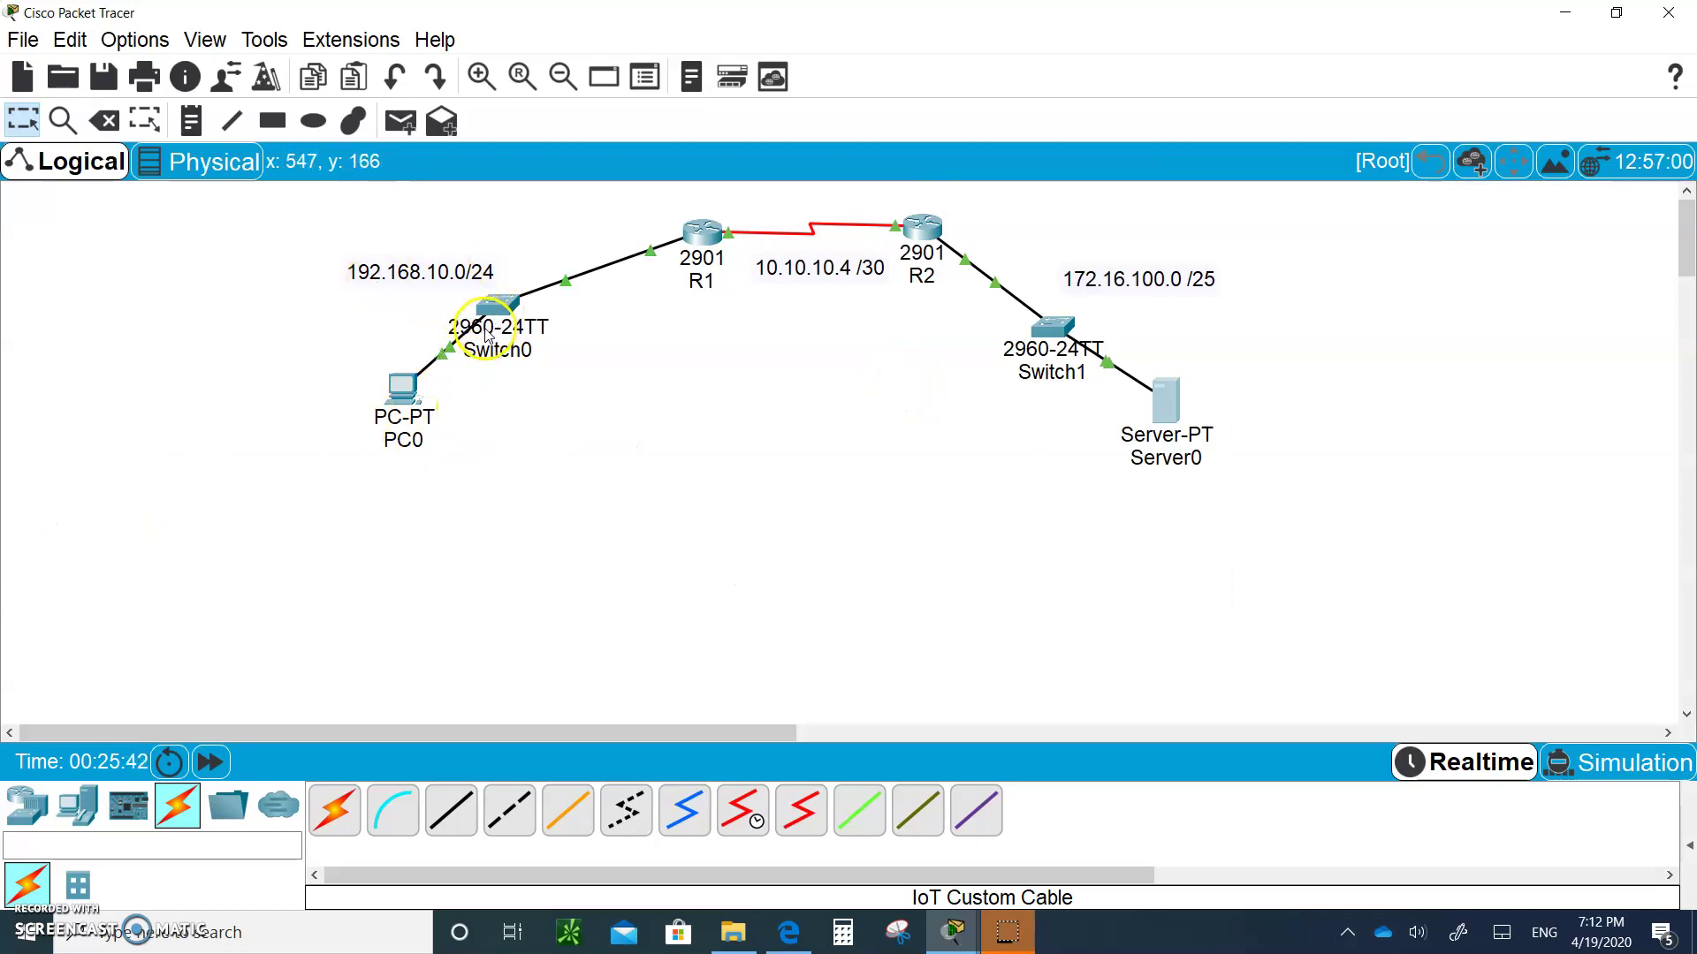
Open R1's CLI and enter global configuration mode with en and config t
click(701, 235)
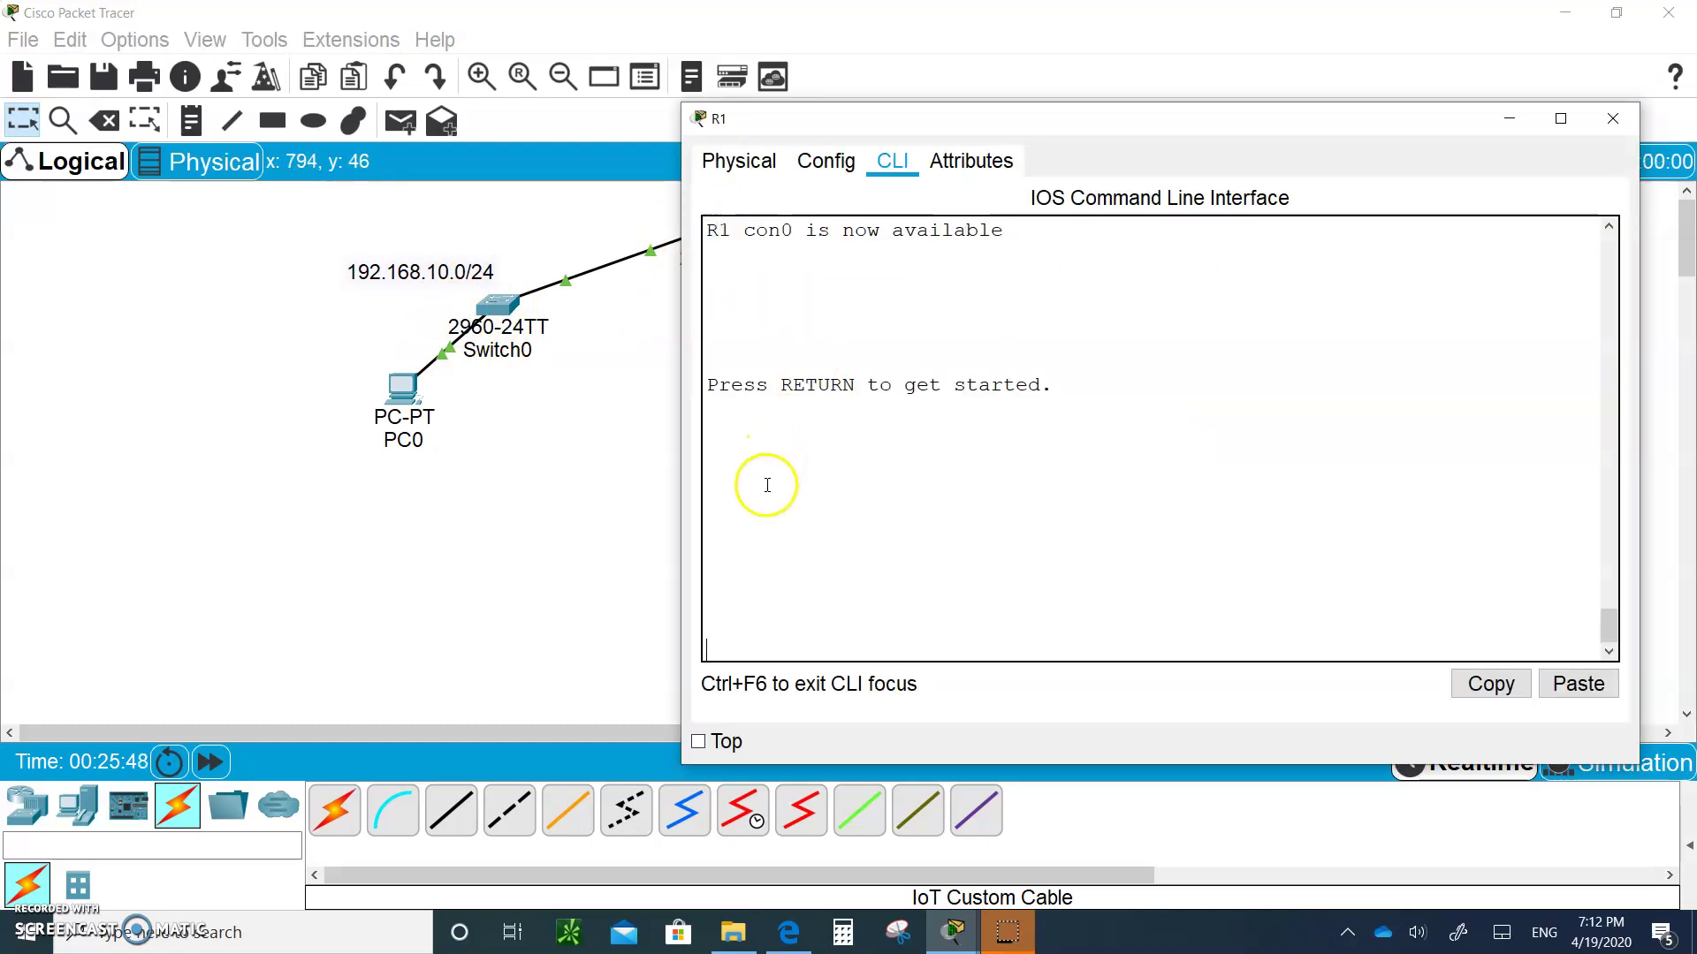
key(Return)
text(en)
key(Return)
text(con)
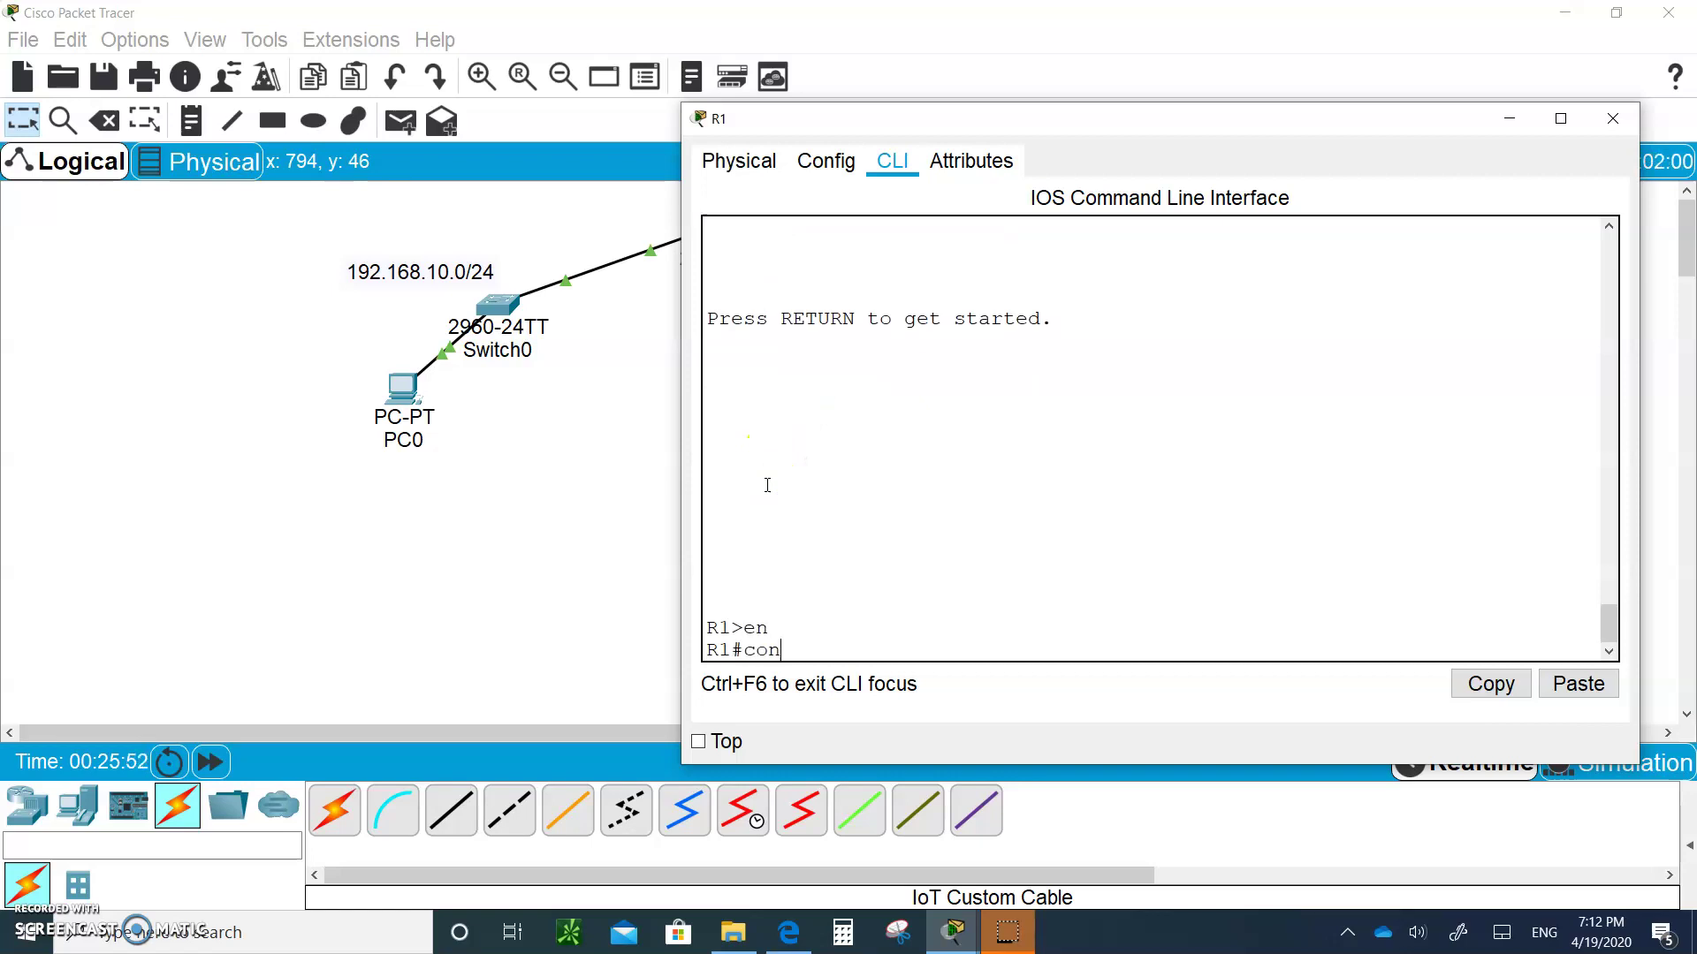
text(fig t)
key(Return)
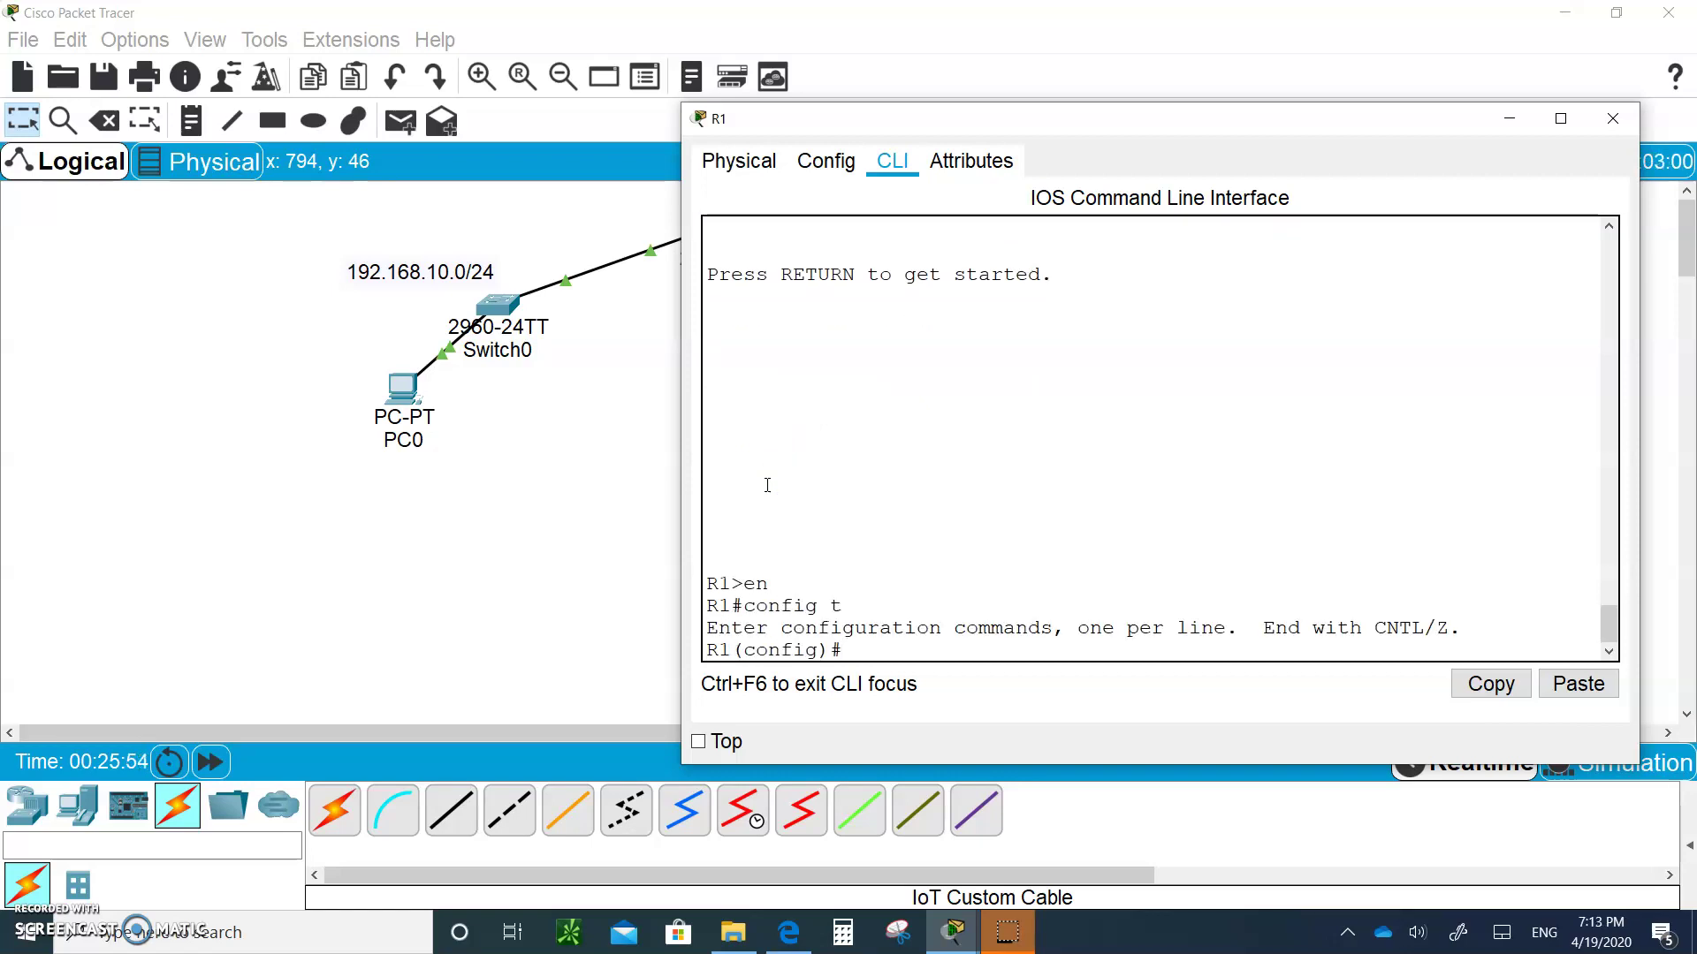
Create extended ACL NO-HTTP denying 192.168.10.1 port 80 to 172.16.100.1, then permit ip any any
text(ip access-list exte)
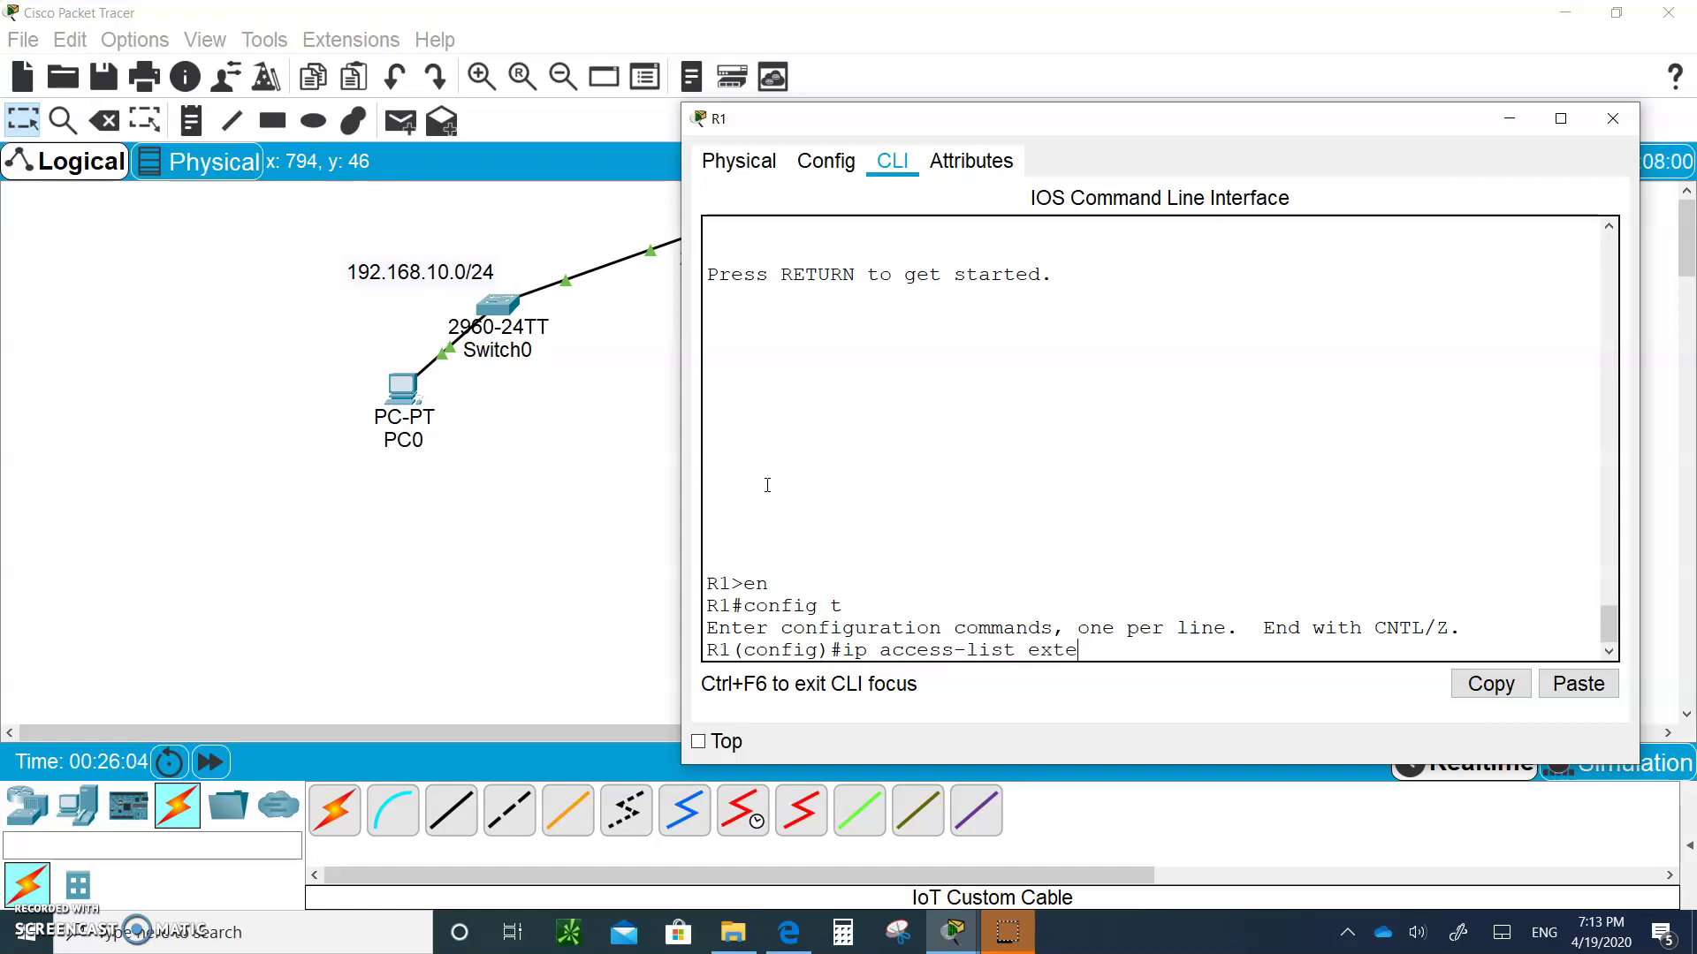
text(nded NO-HTTP)
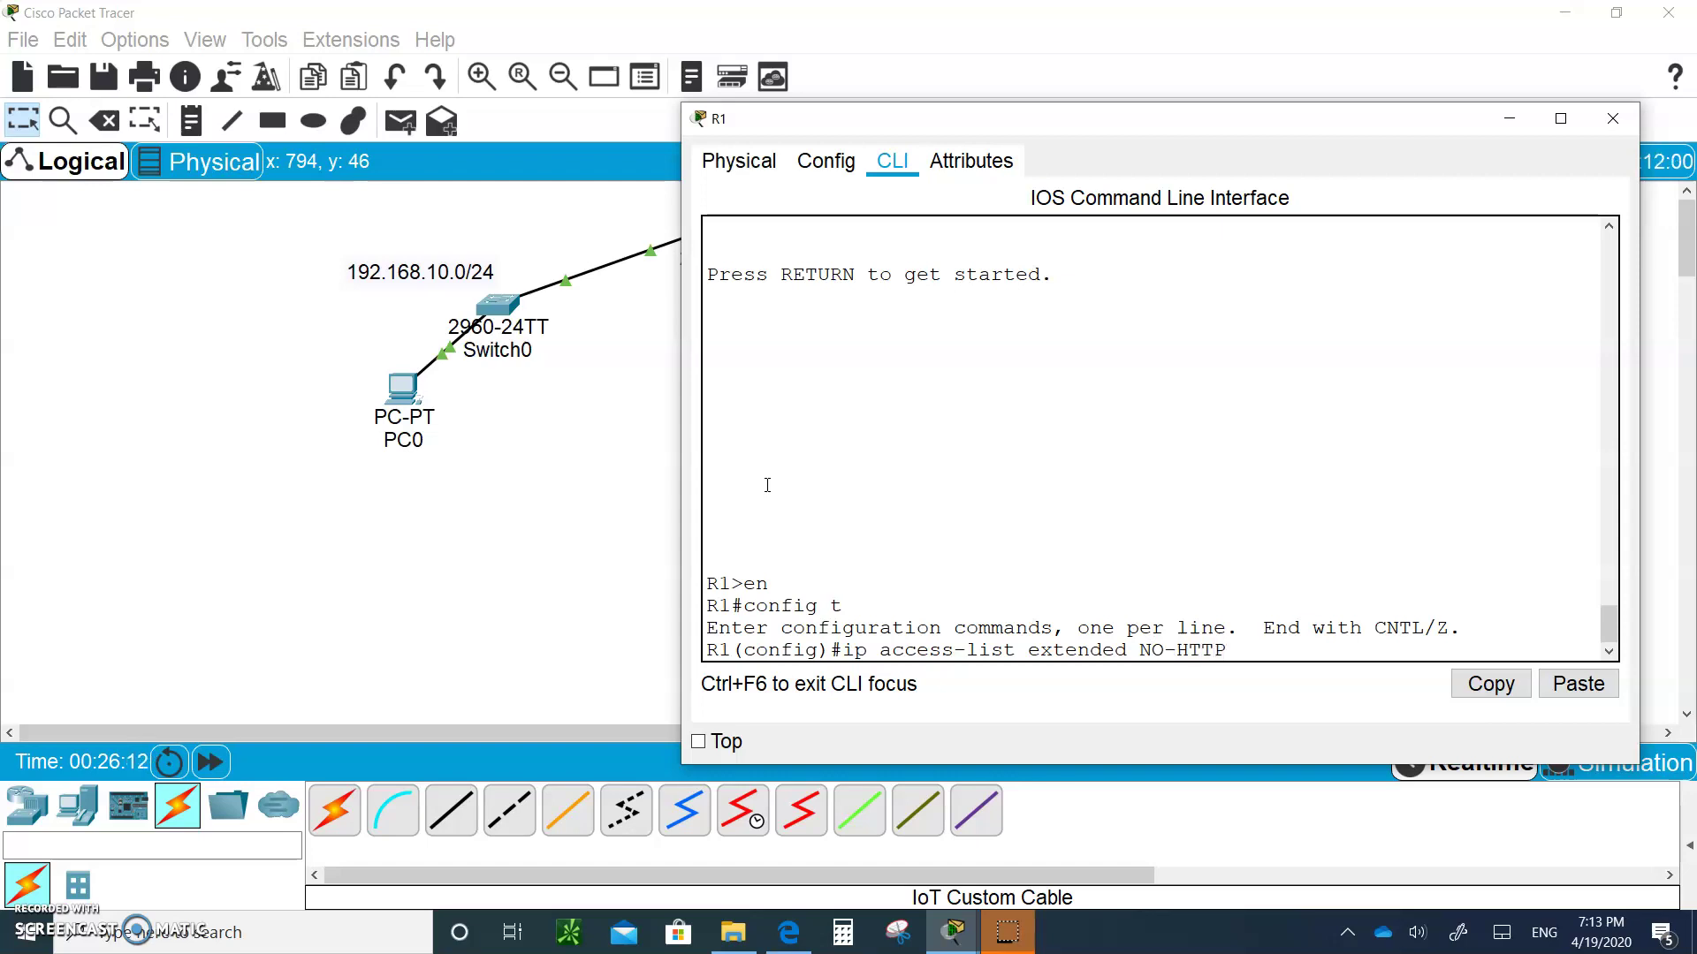
key(Return)
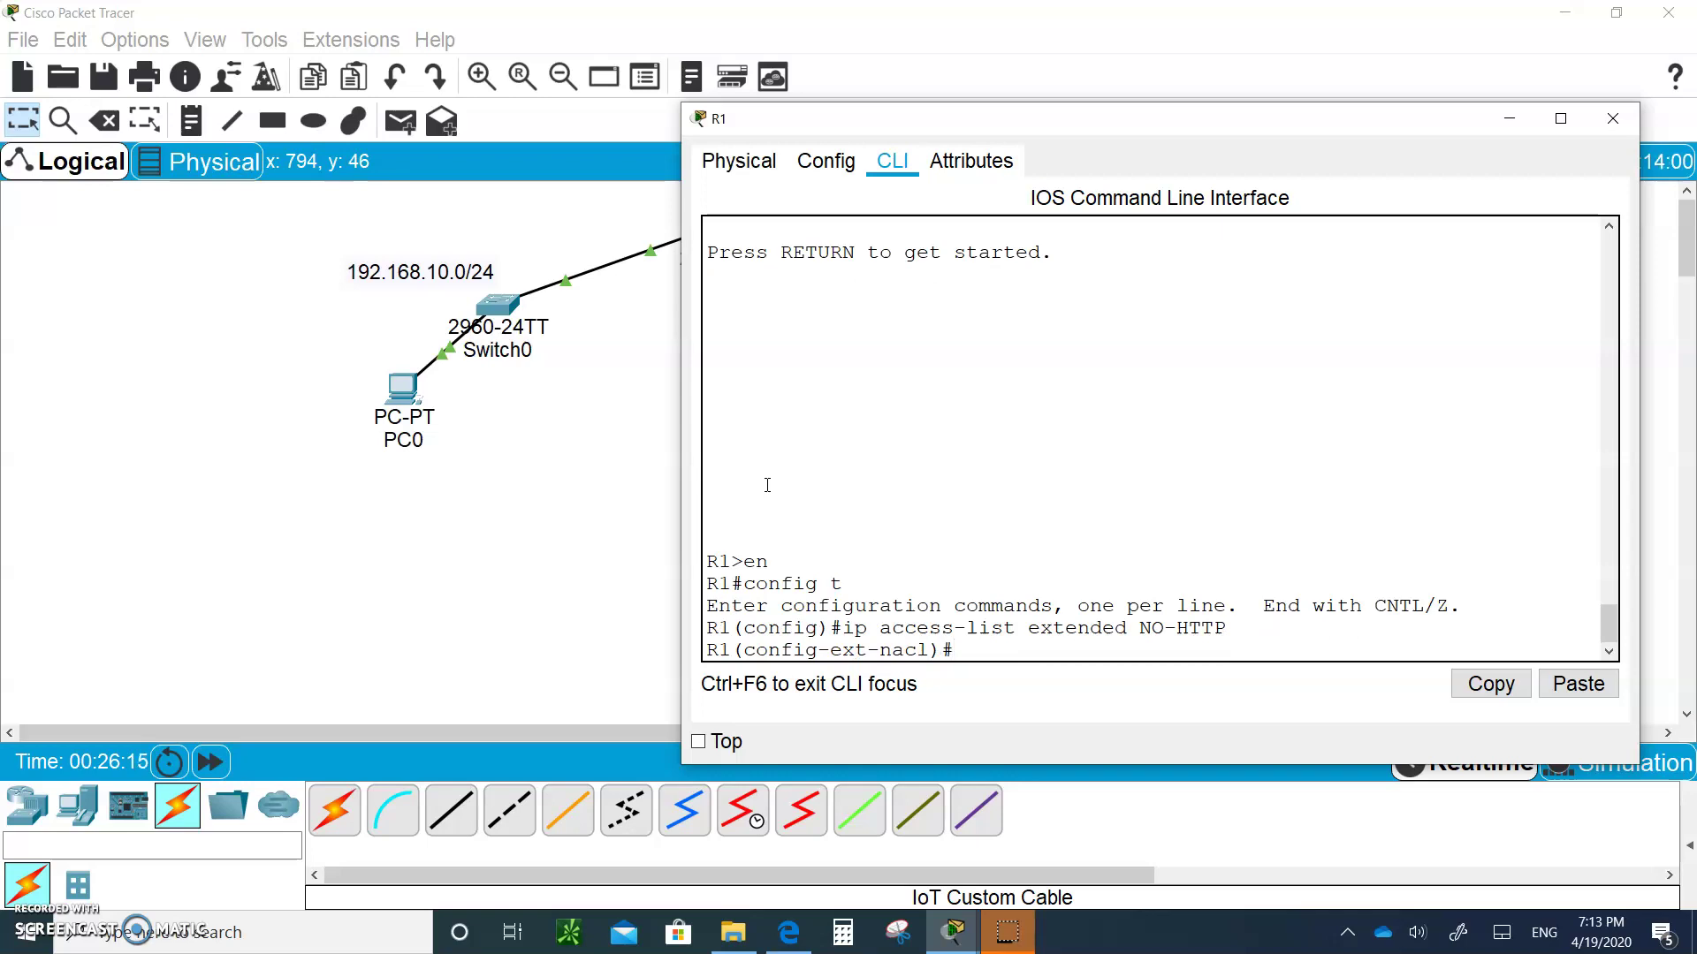
text(deny tcp host 192.168)
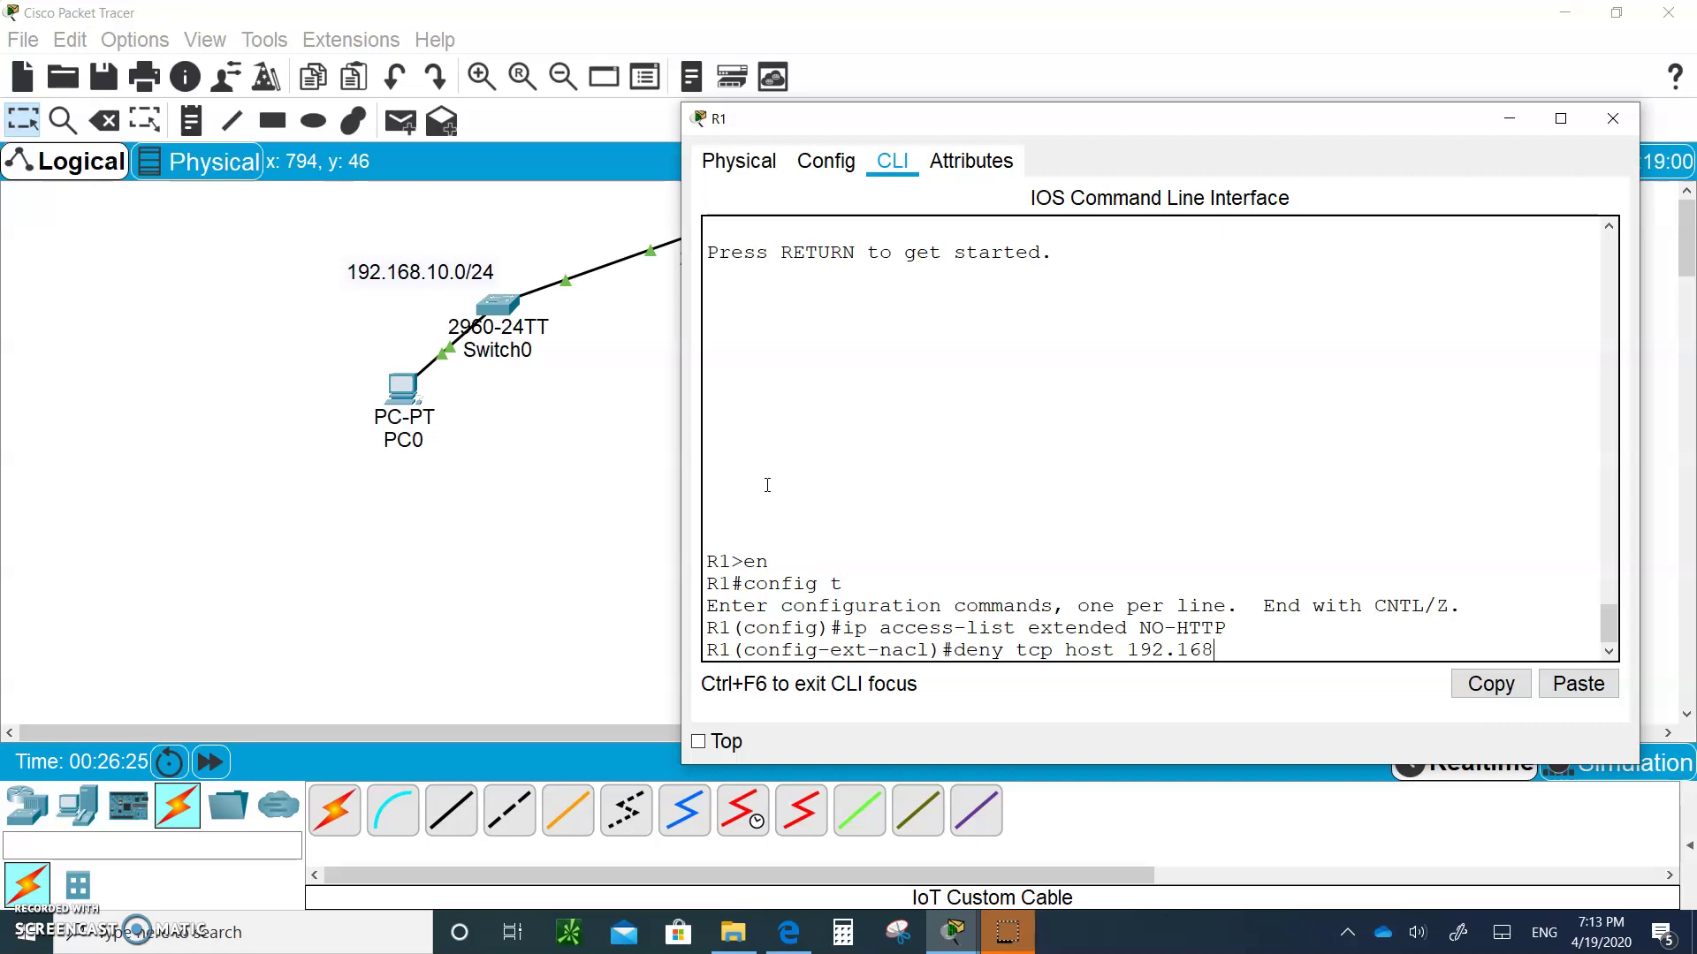
text(.10.1 host 172.16.100.1 )
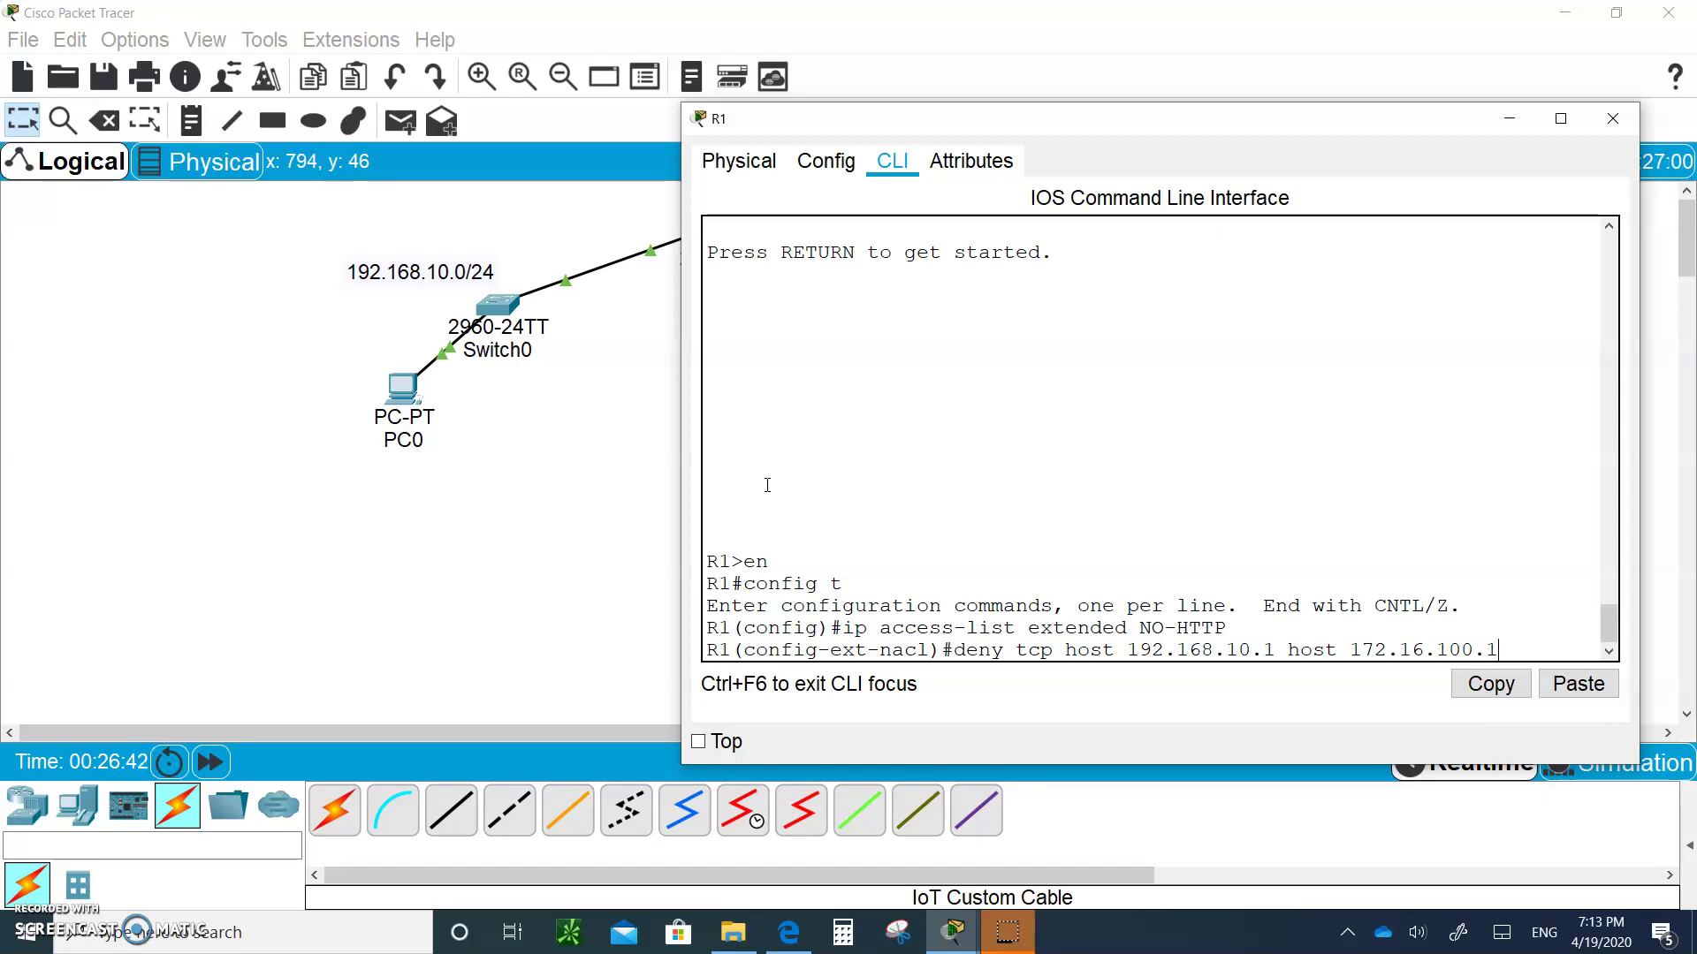
text(eq 80)
key(Return)
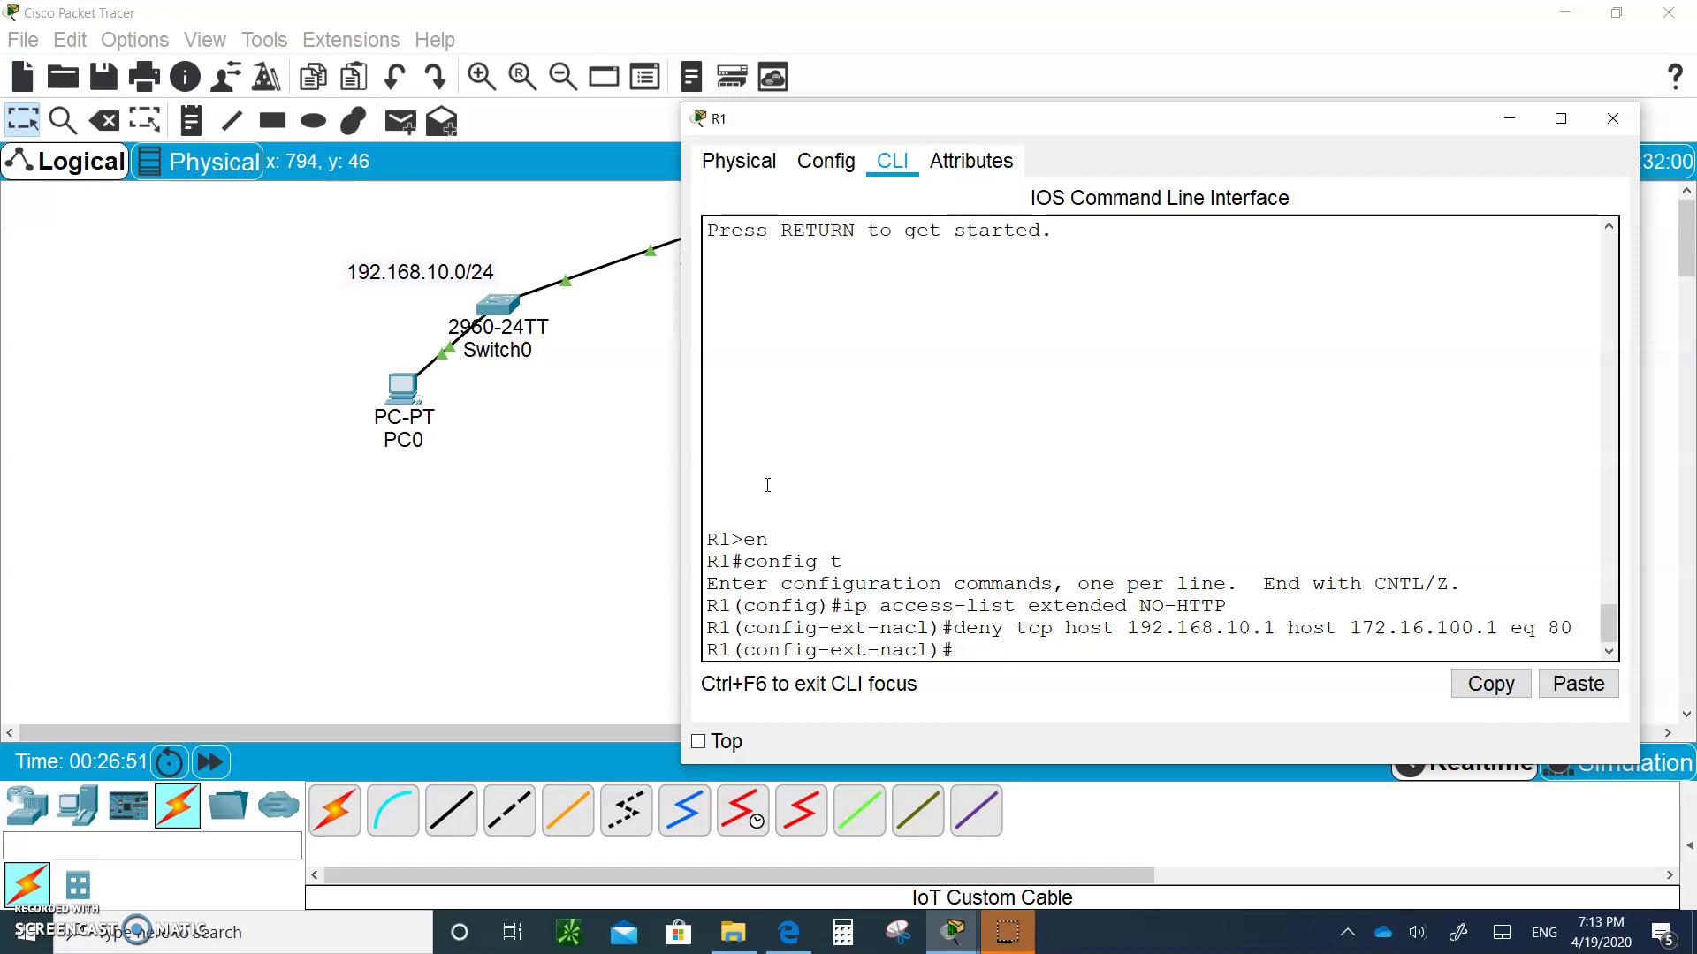
text(permit ip any any)
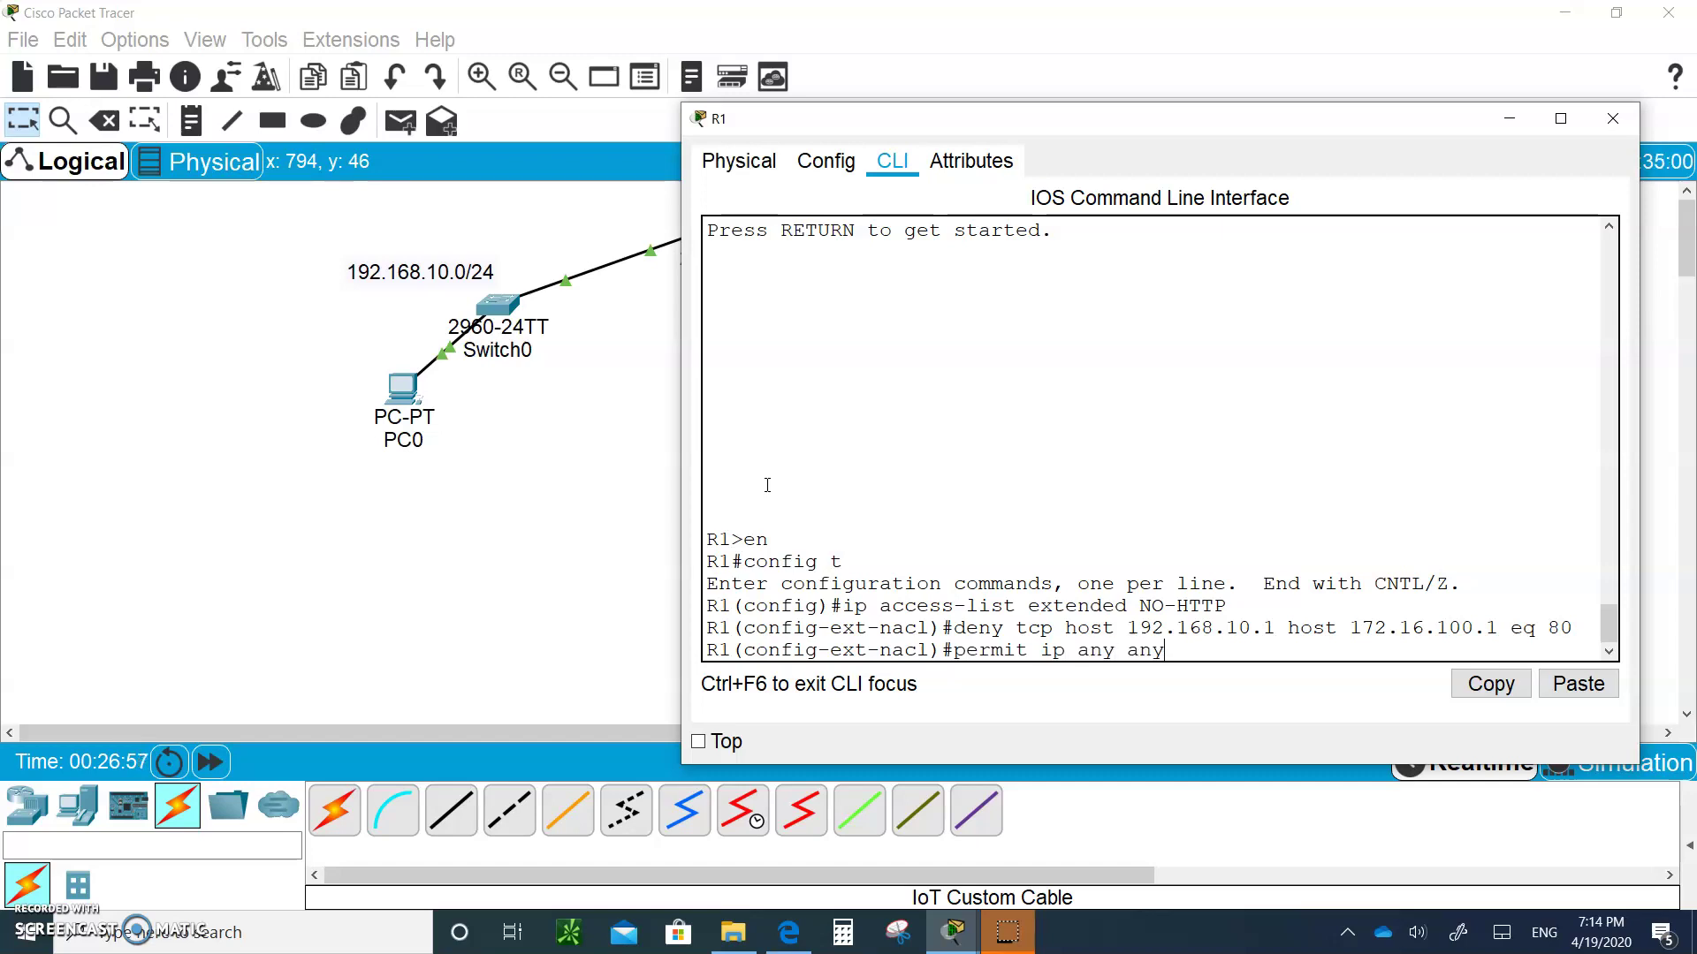
key(Return)
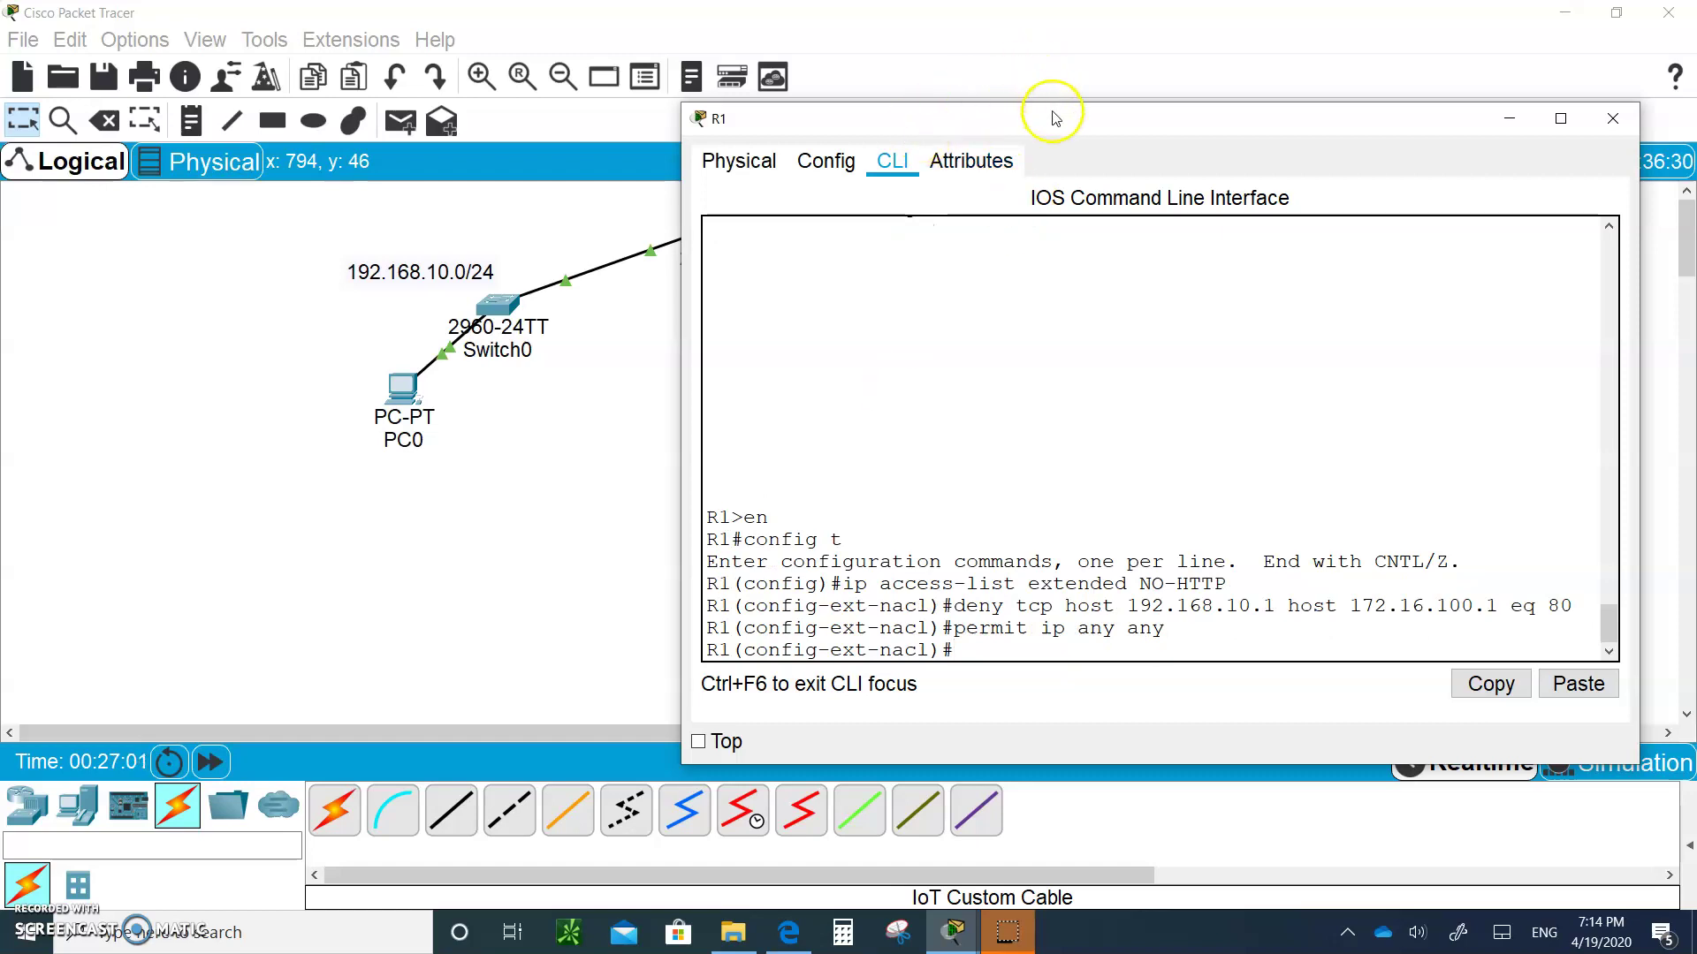
Bind ACL NO-HTTP inbound on R1's g0/0 with ip access-group NO-HTTP in
drag(1033, 109, 1161, 162)
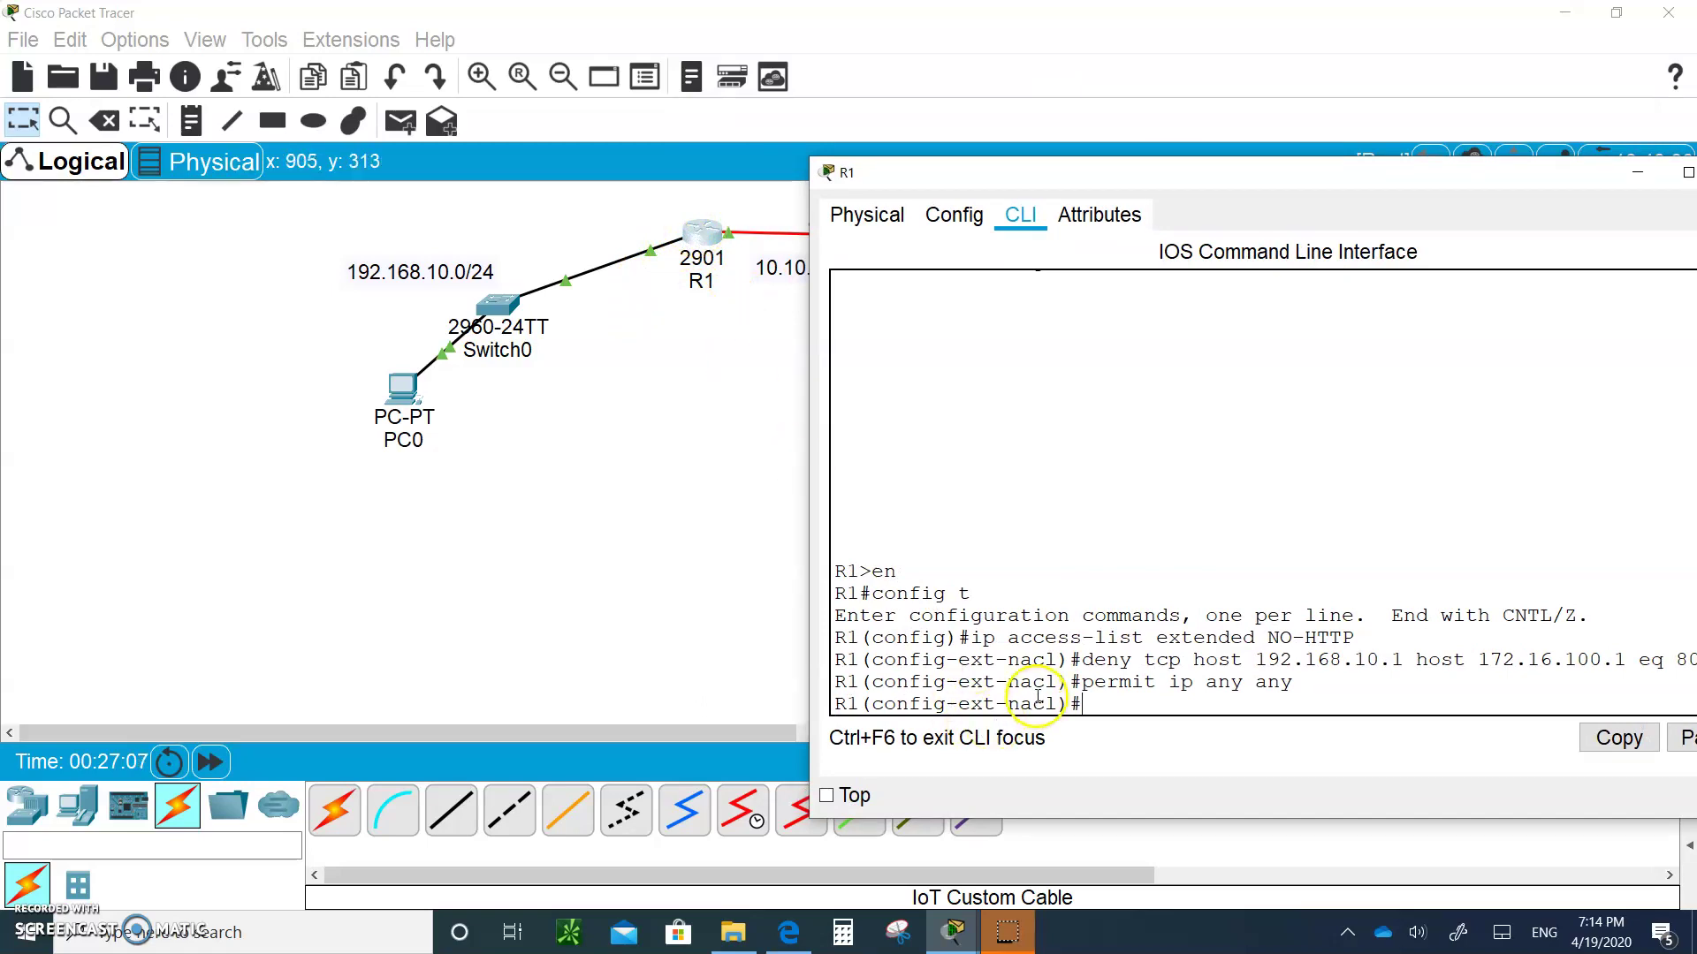
text(int g0/0)
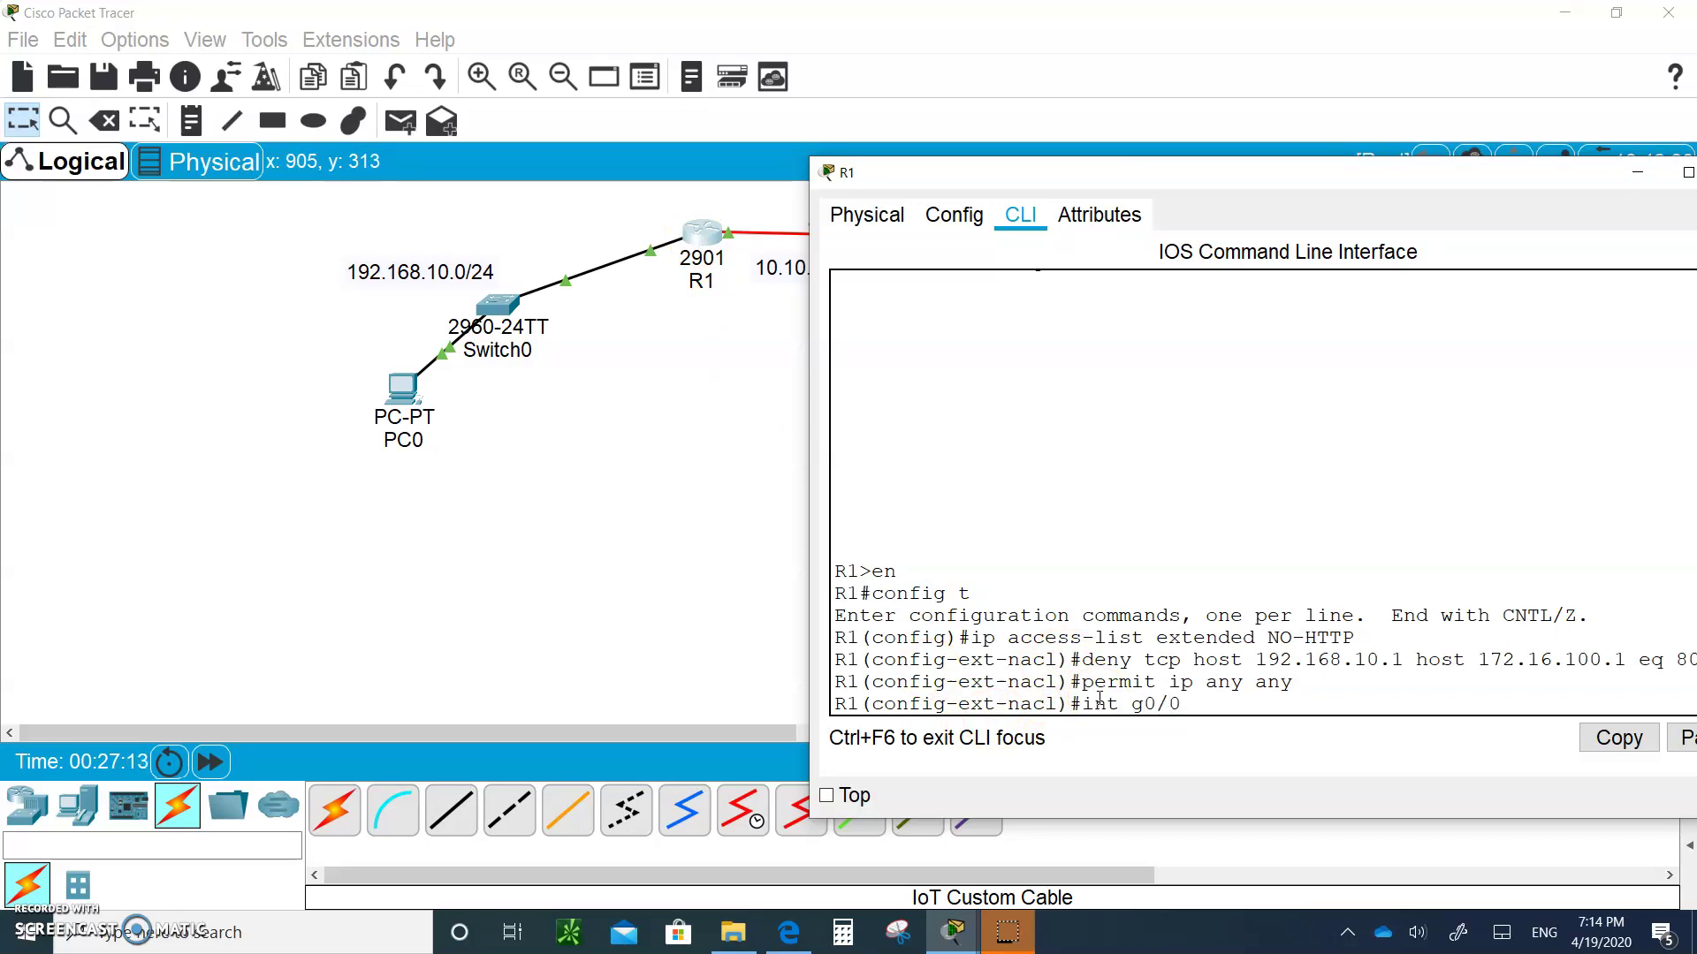
key(Return)
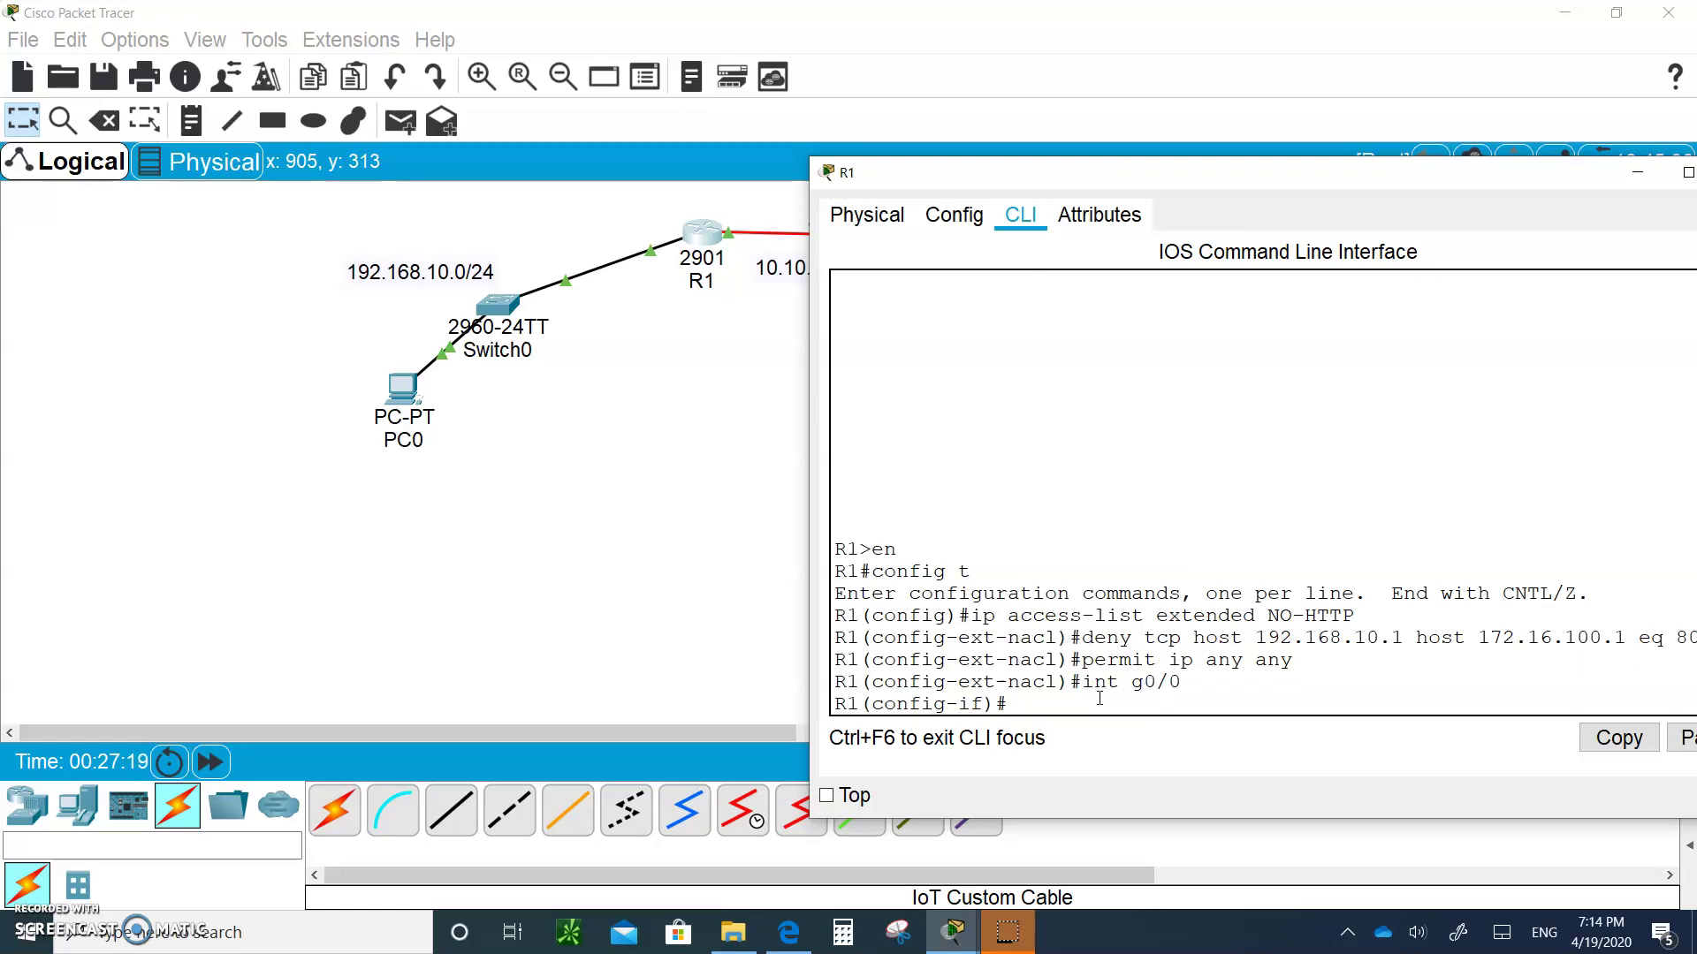
text(ip access-group N)
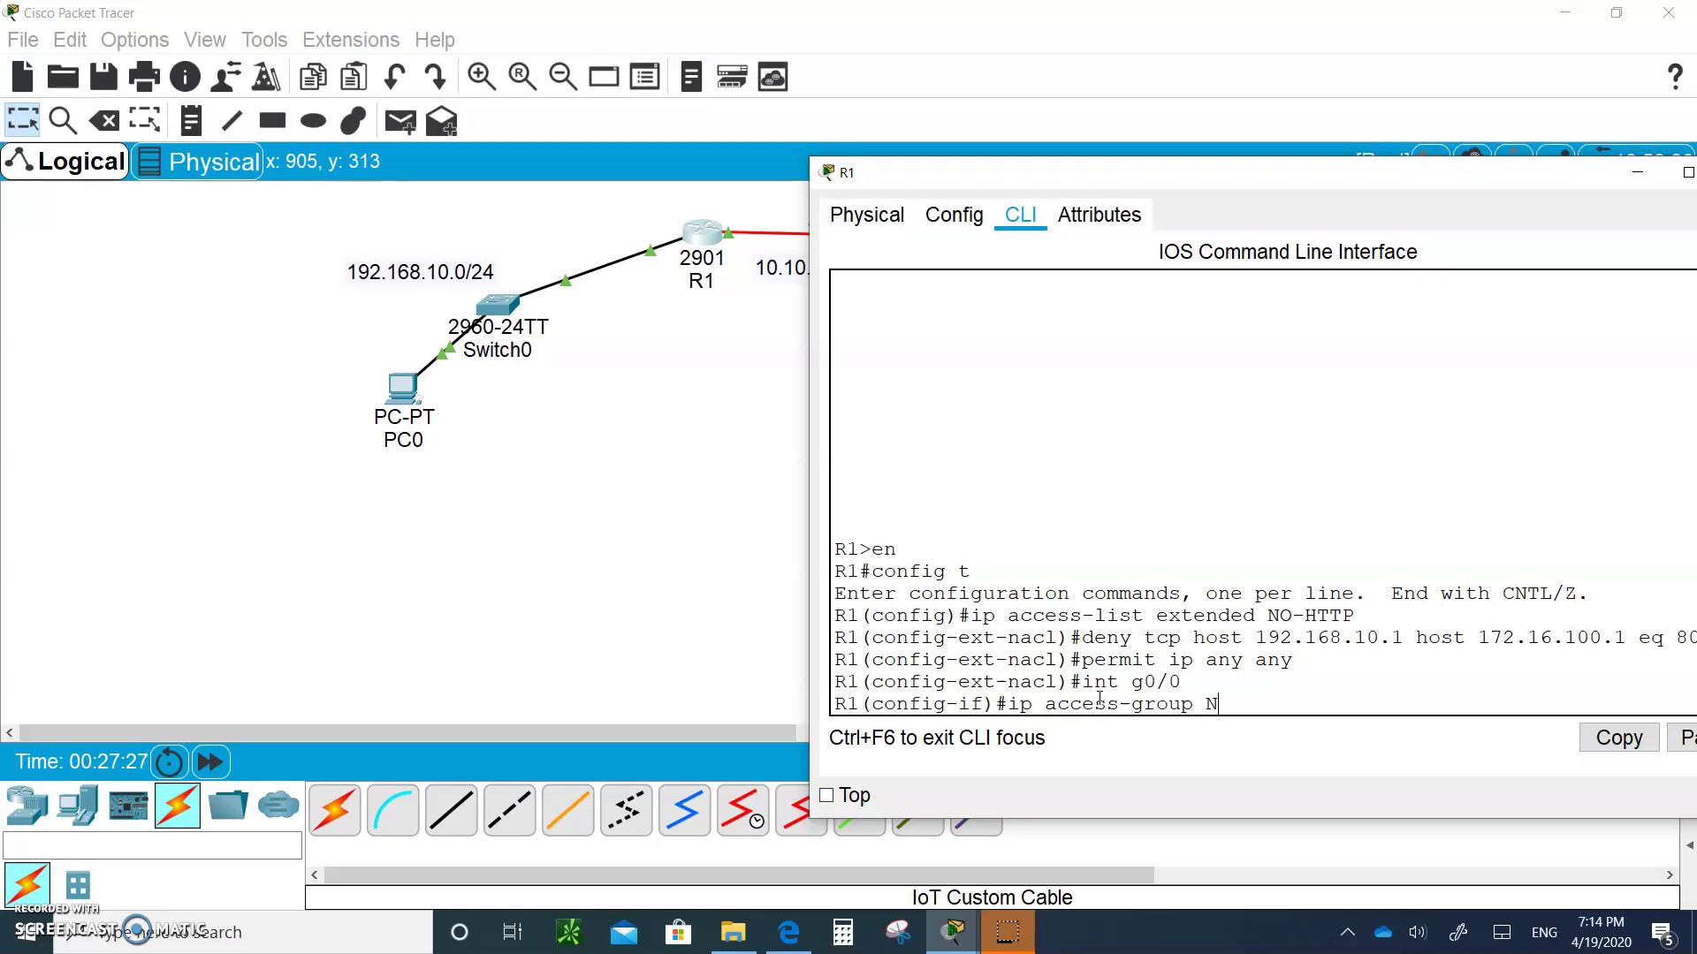
text(O-HTTP in)
key(Return)
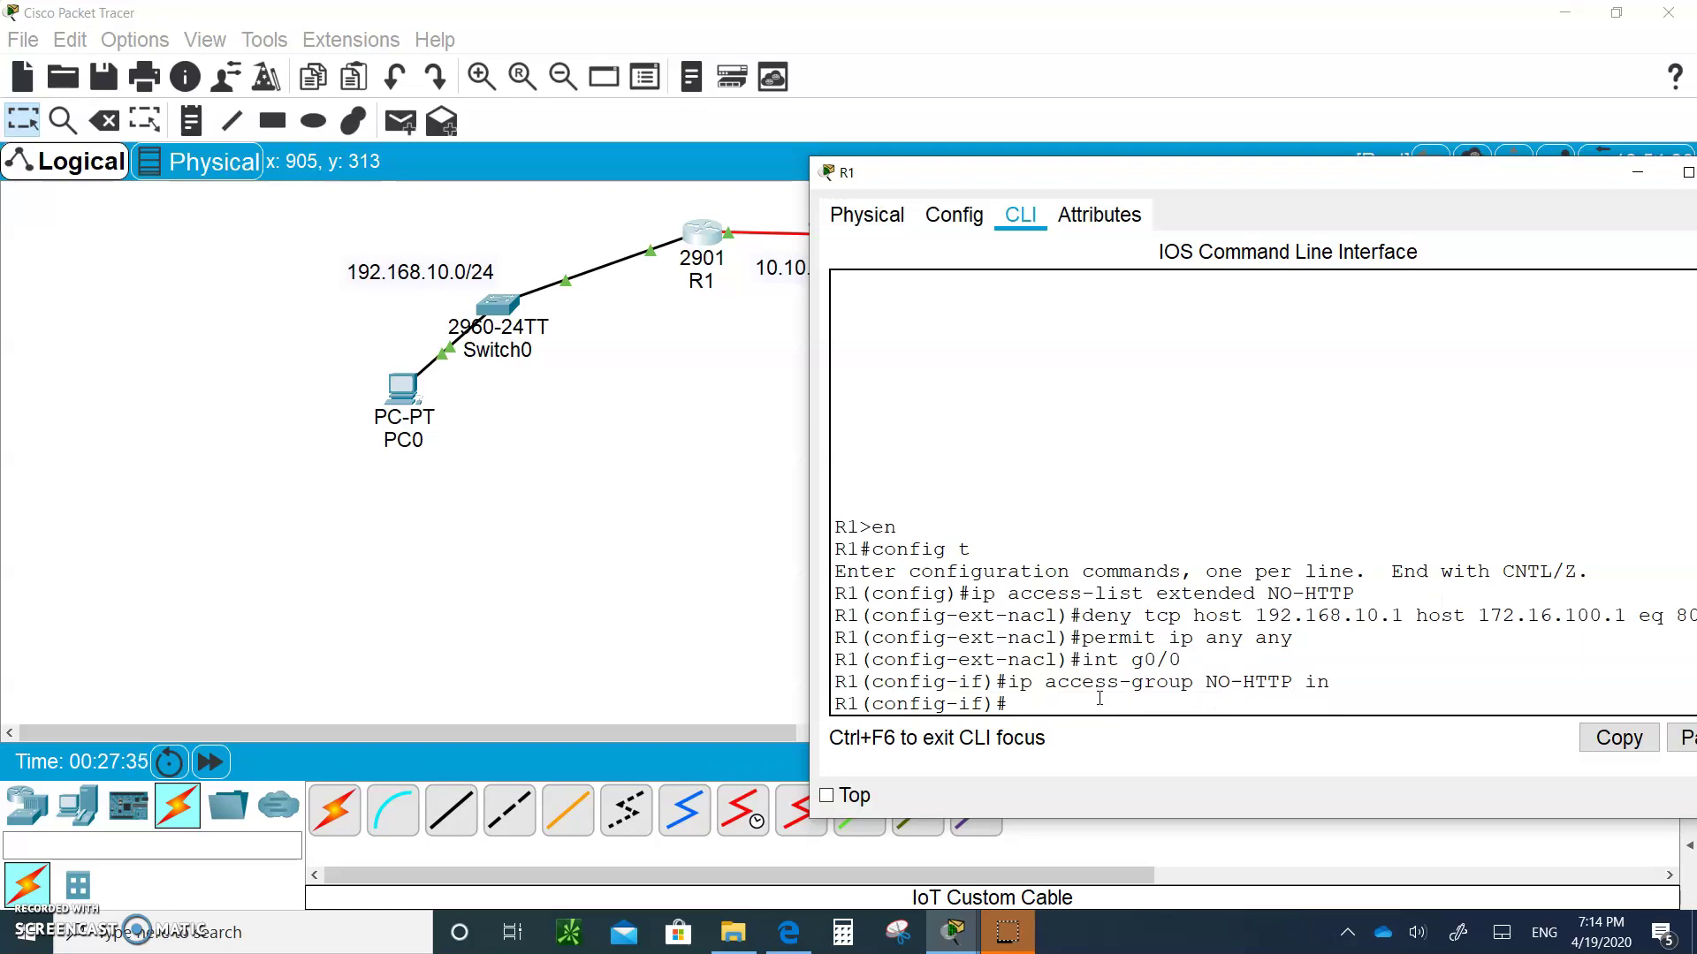
Request 172.16.100.1 from PC0's web browser and confirm it now returns Request Timeout
click(549, 500)
double_click(403, 386)
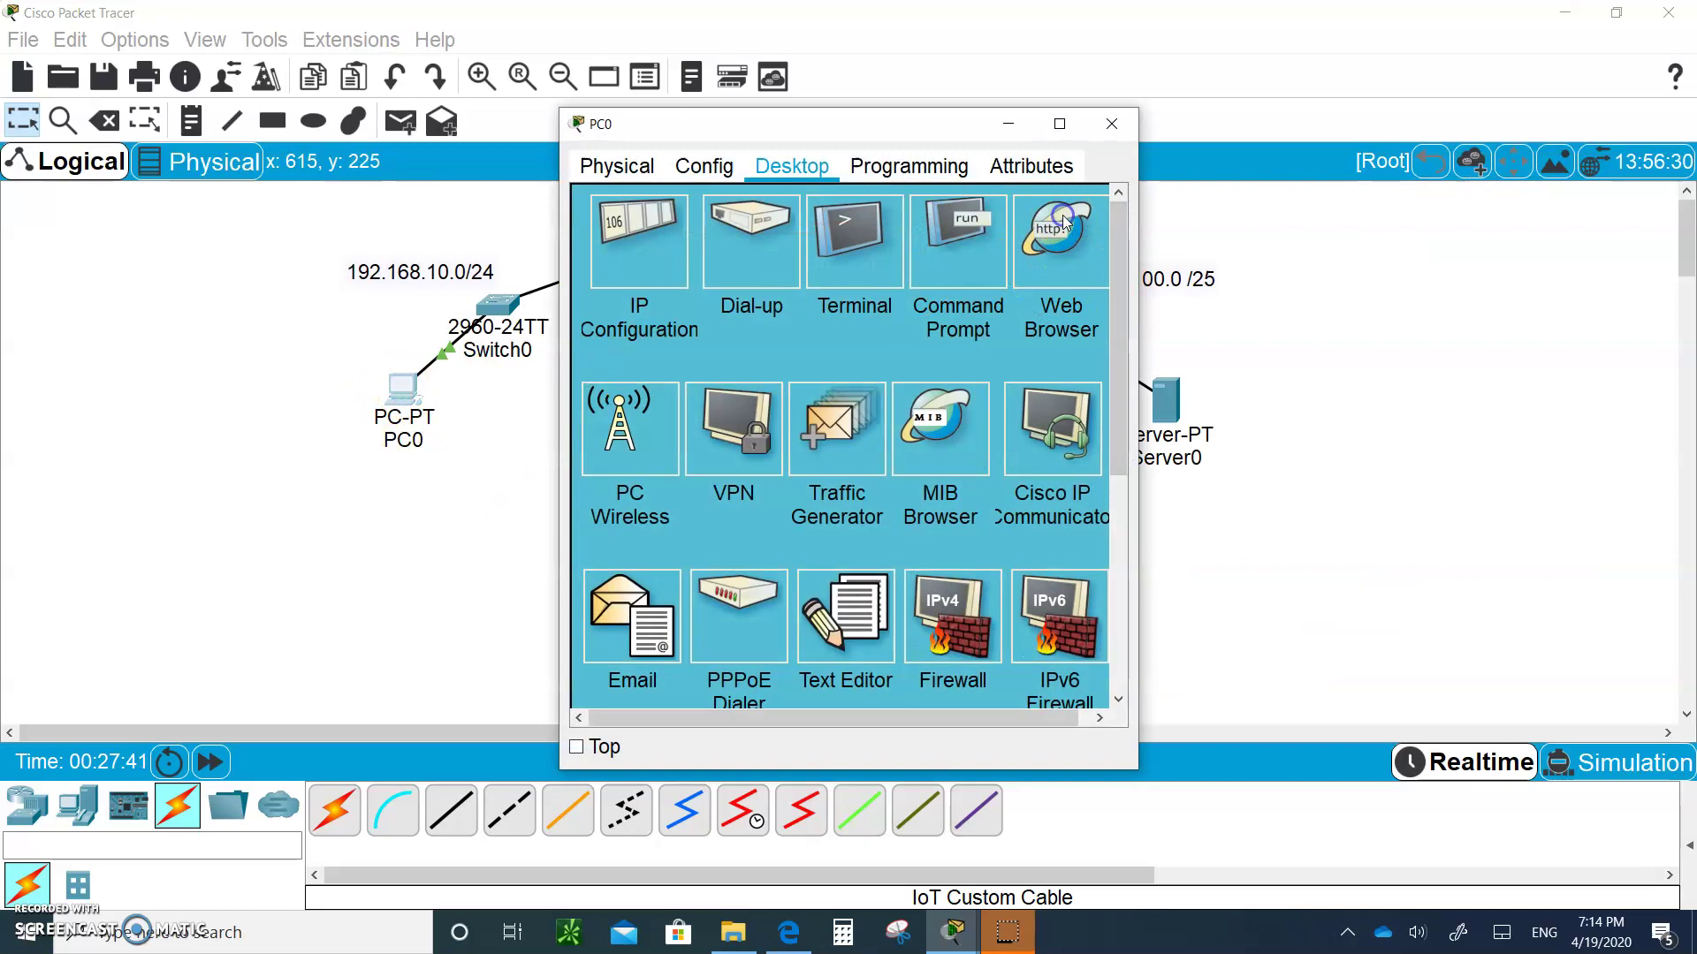
click(1060, 221)
drag(1137, 248, 1467, 338)
click(756, 232)
text(172.)
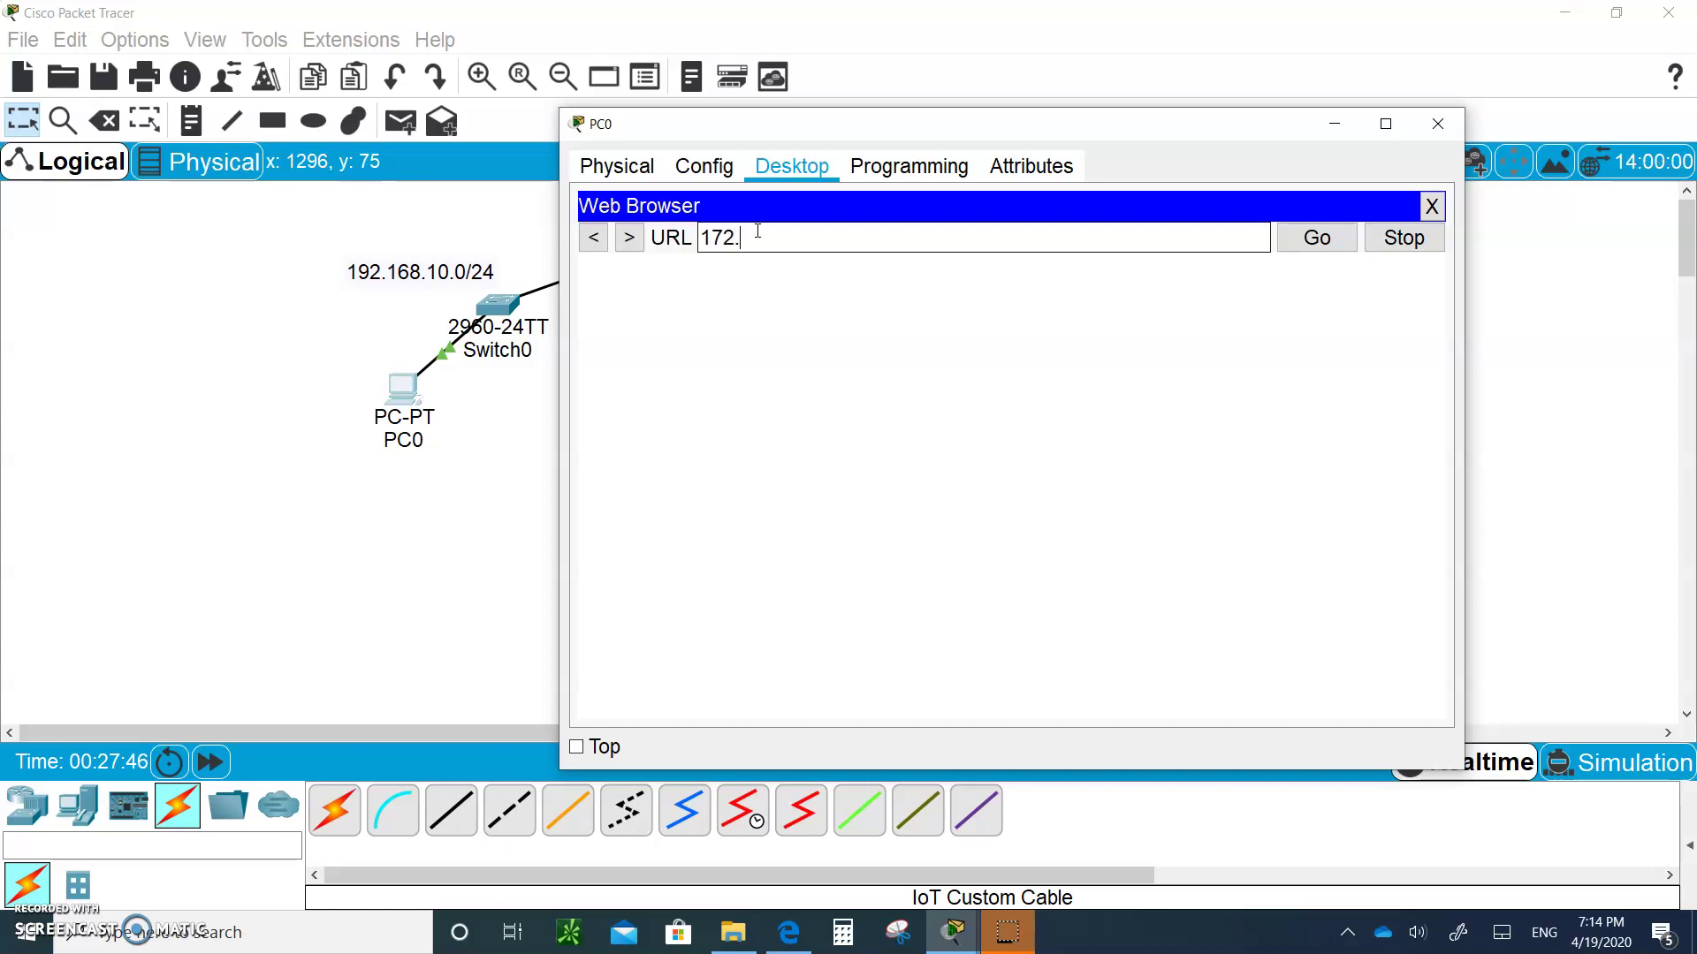
text(16.100.1)
key(Return)
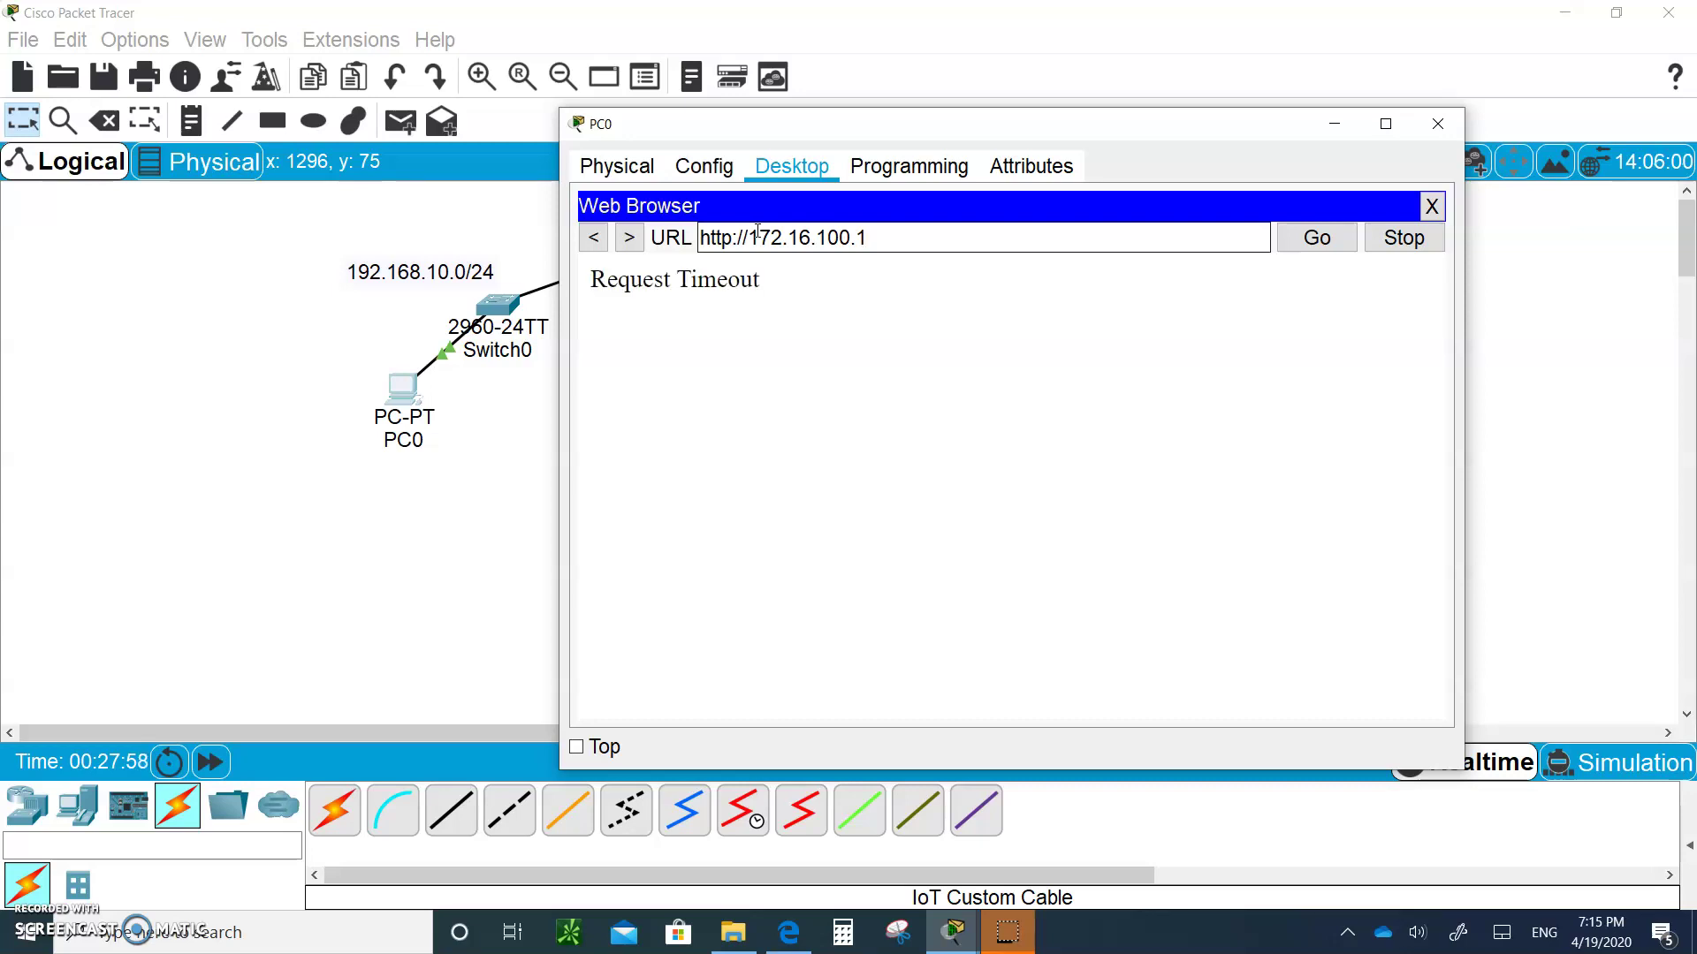
click(1429, 209)
click(1331, 126)
click(515, 389)
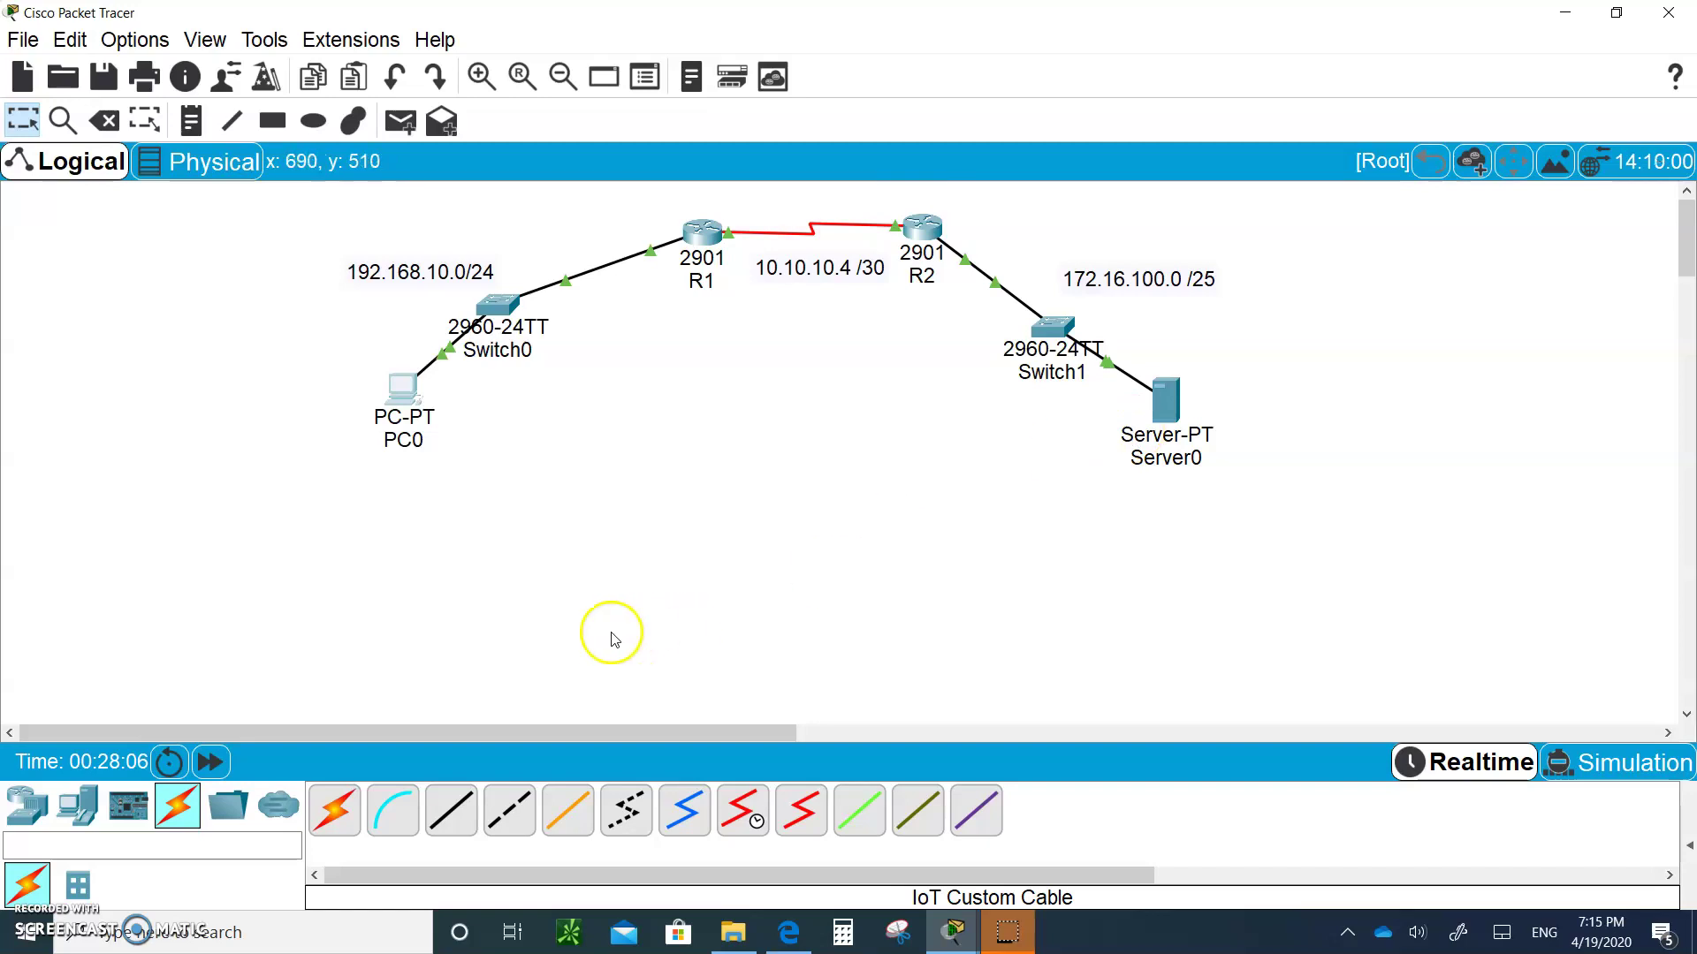
Add a new PC, PC2, beside PC0 and open its IP Configuration
click(77, 805)
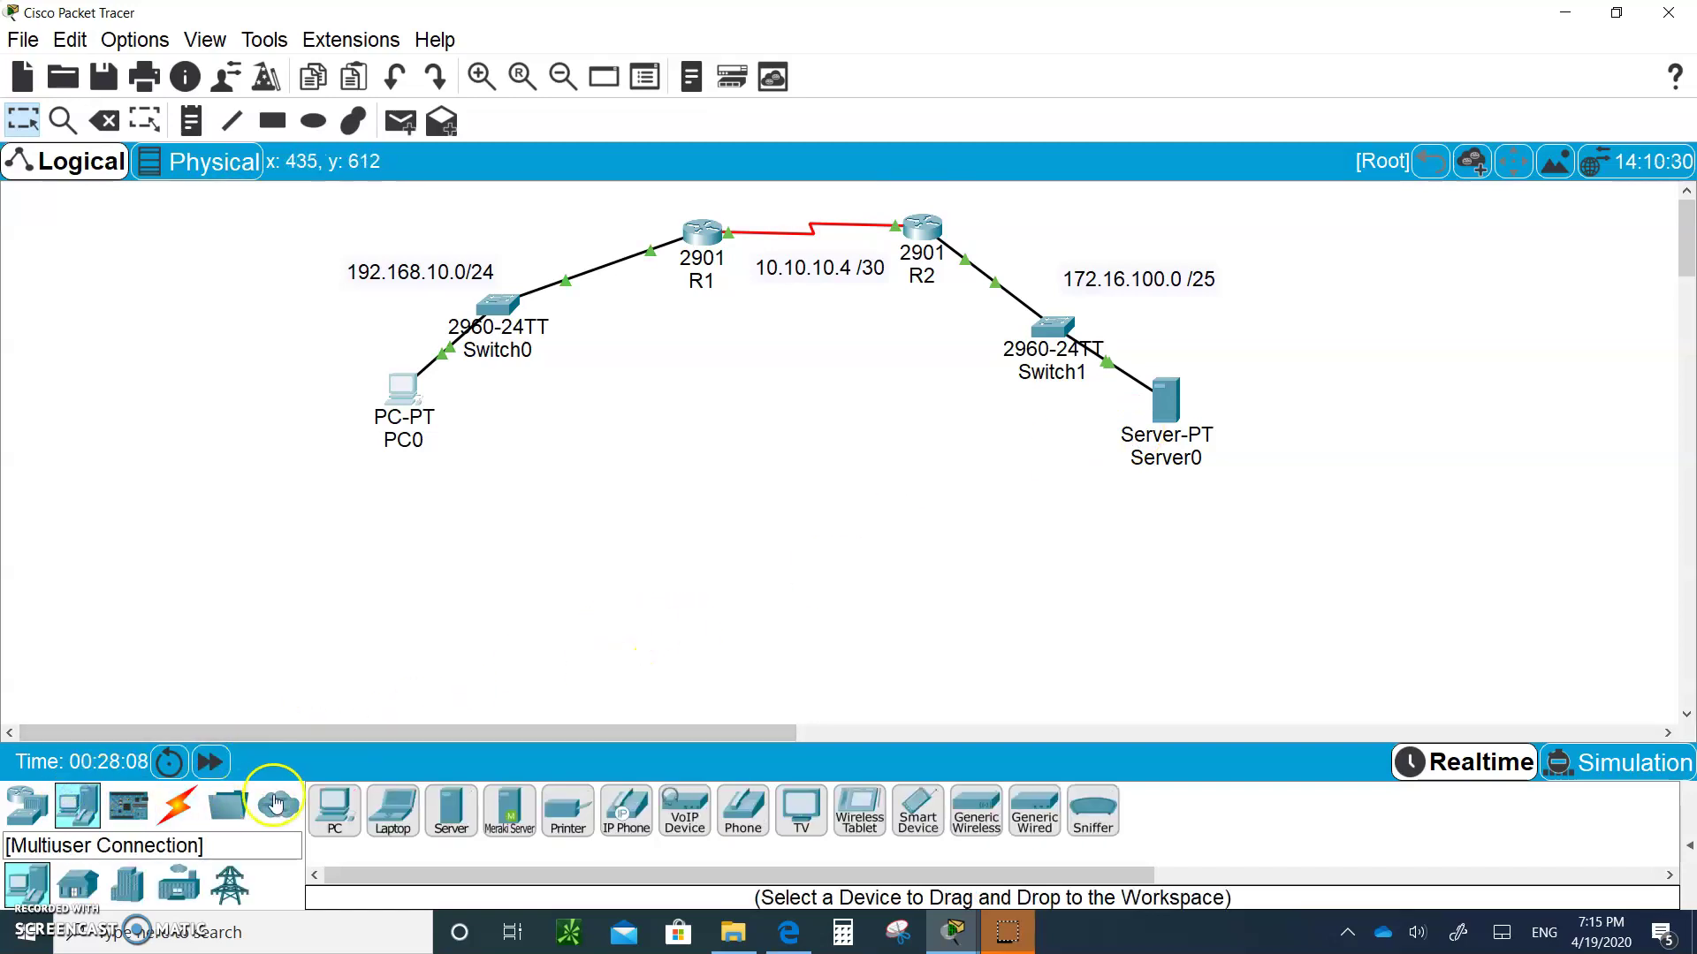
drag(334, 805, 552, 411)
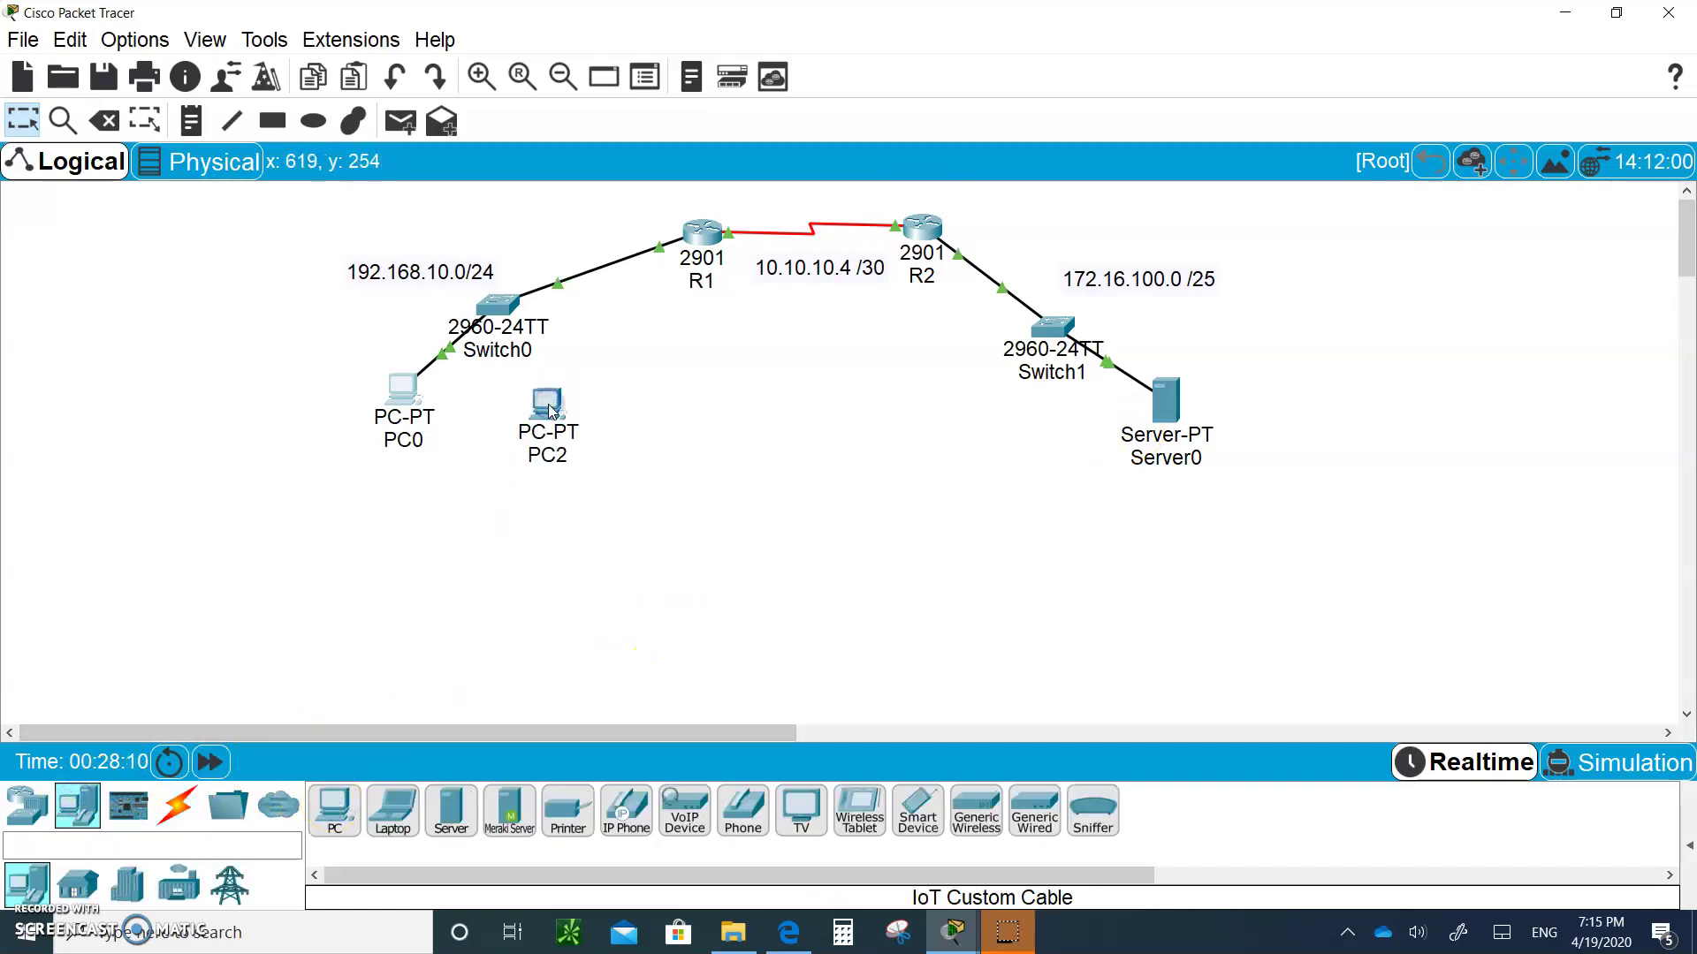
click(547, 402)
click(802, 182)
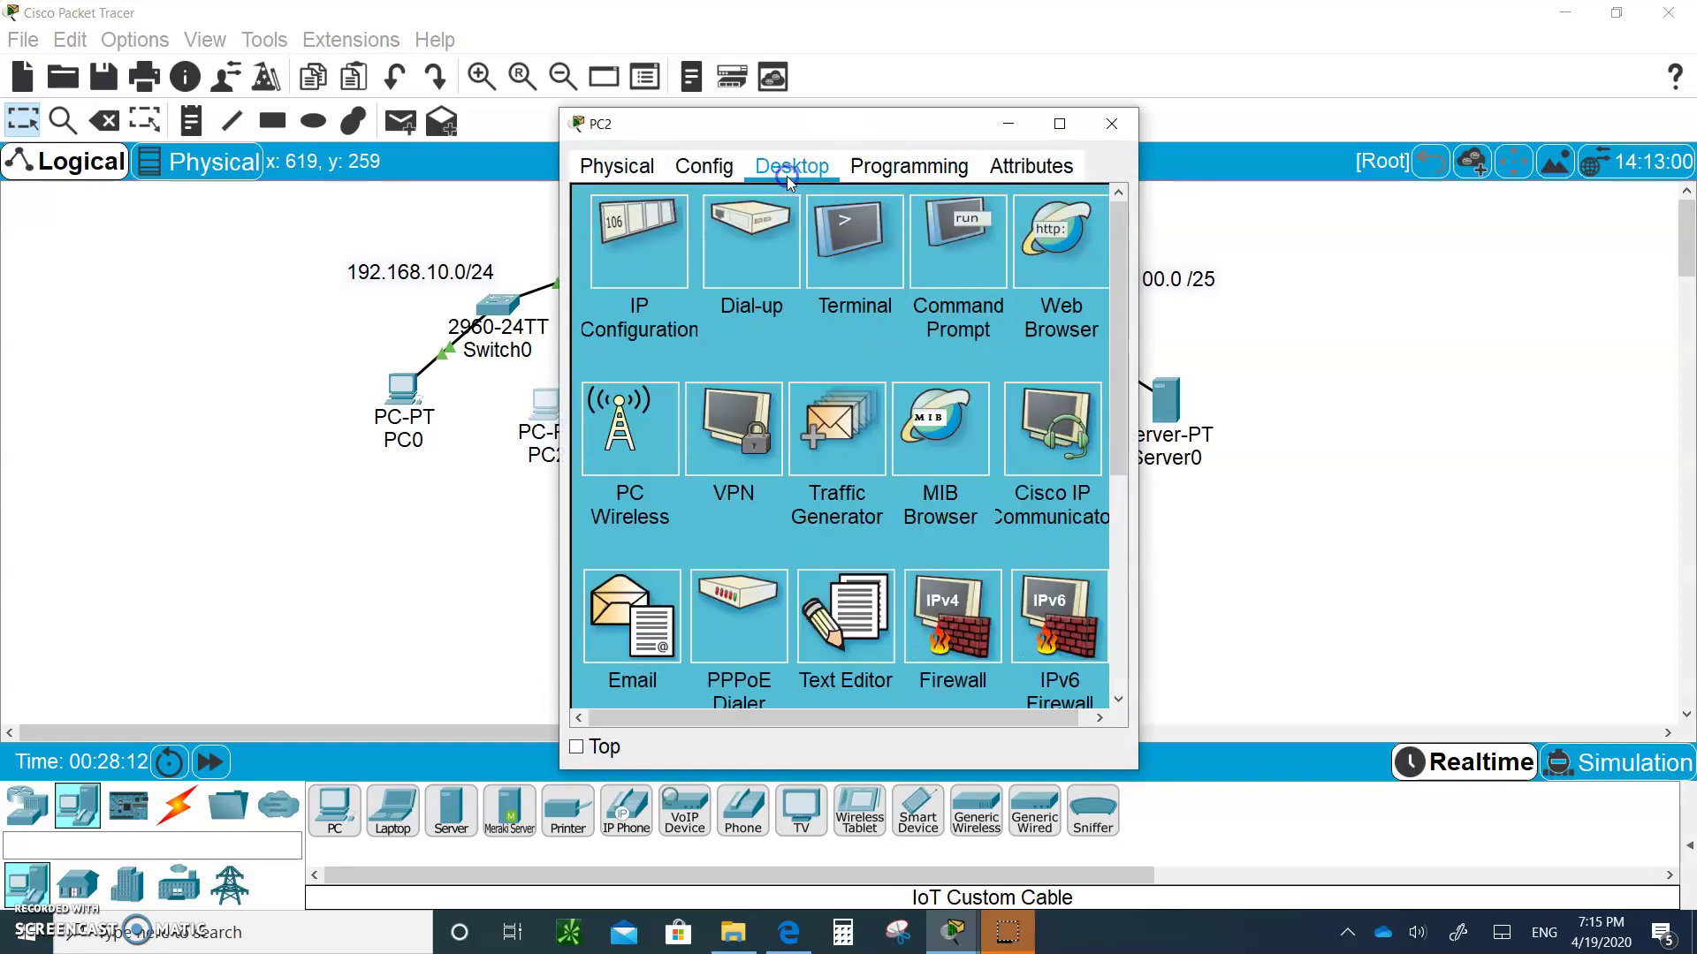
click(610, 234)
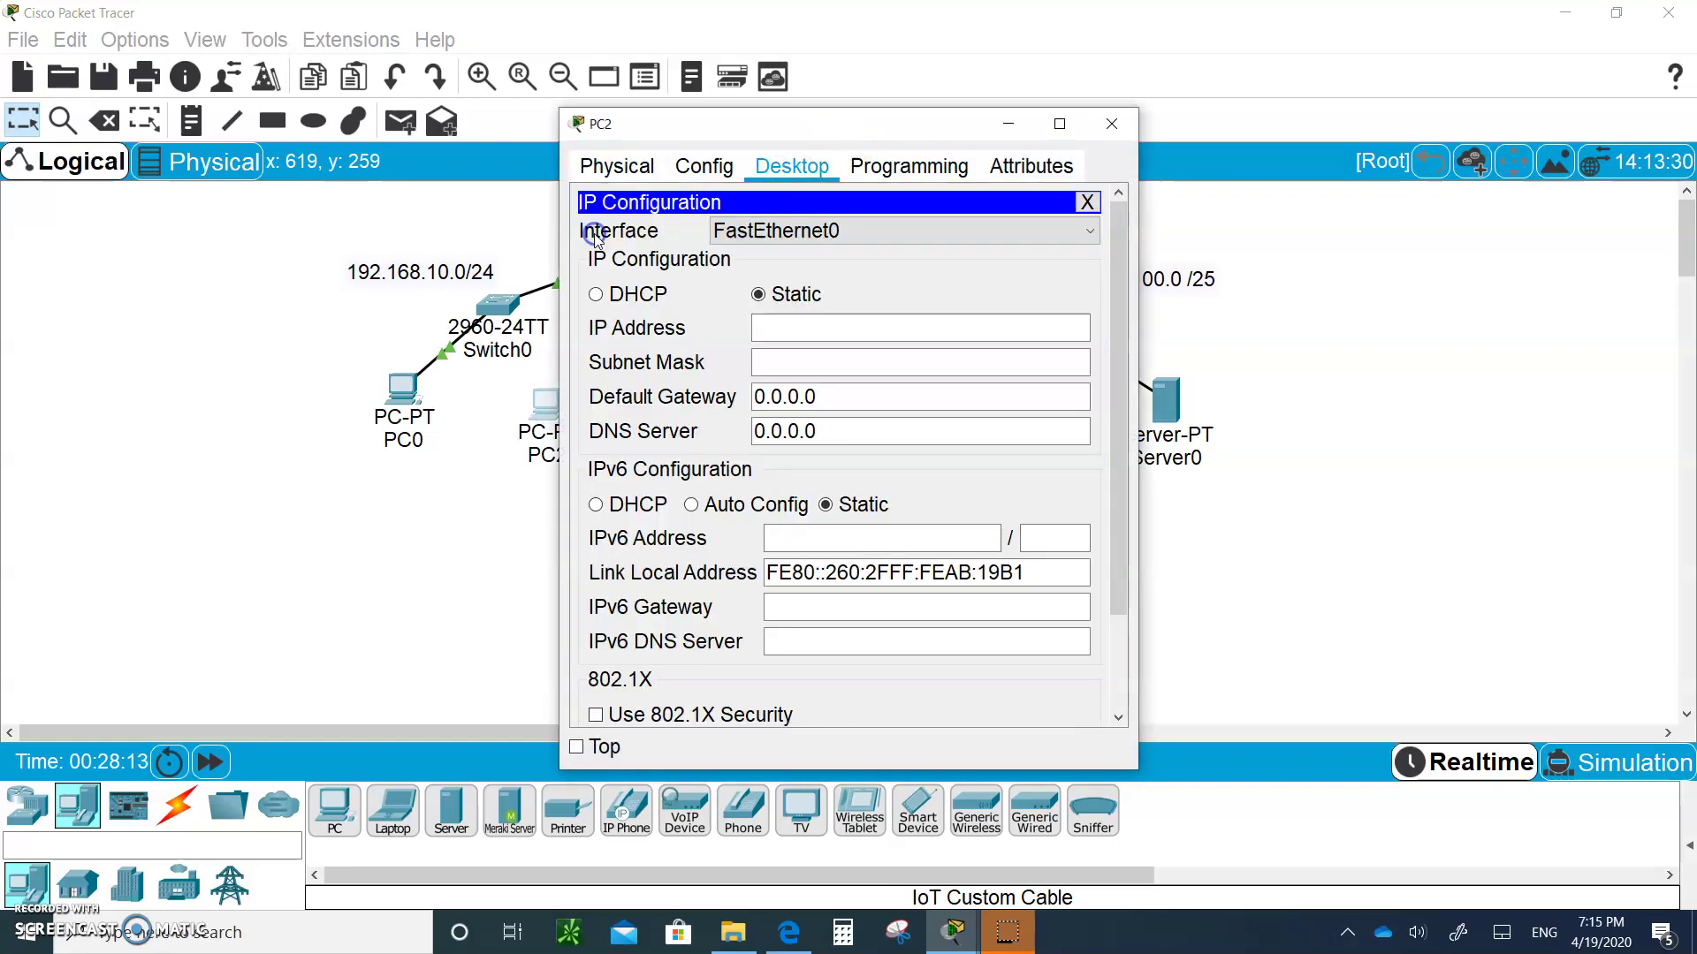
Give PC2 IP 192.168.10.2, mask 255.255.255.0 and gateway 192.168.10.254
click(840, 337)
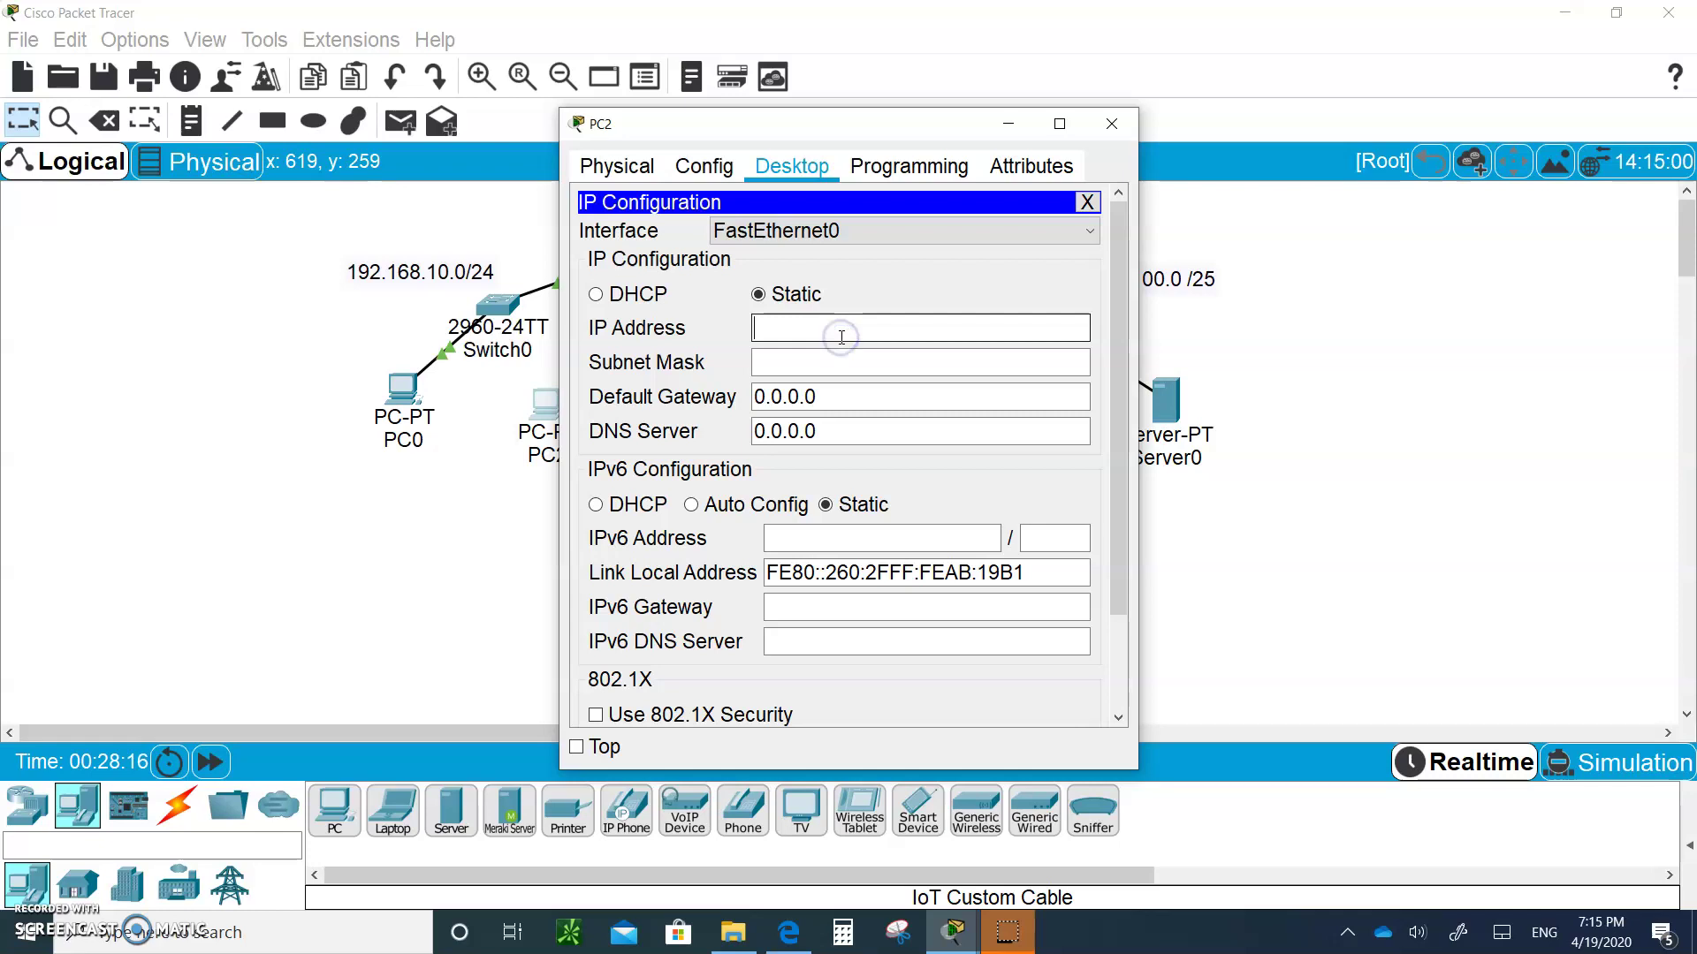
text(1)
text(92,)
text(.168)
text(.10.2)
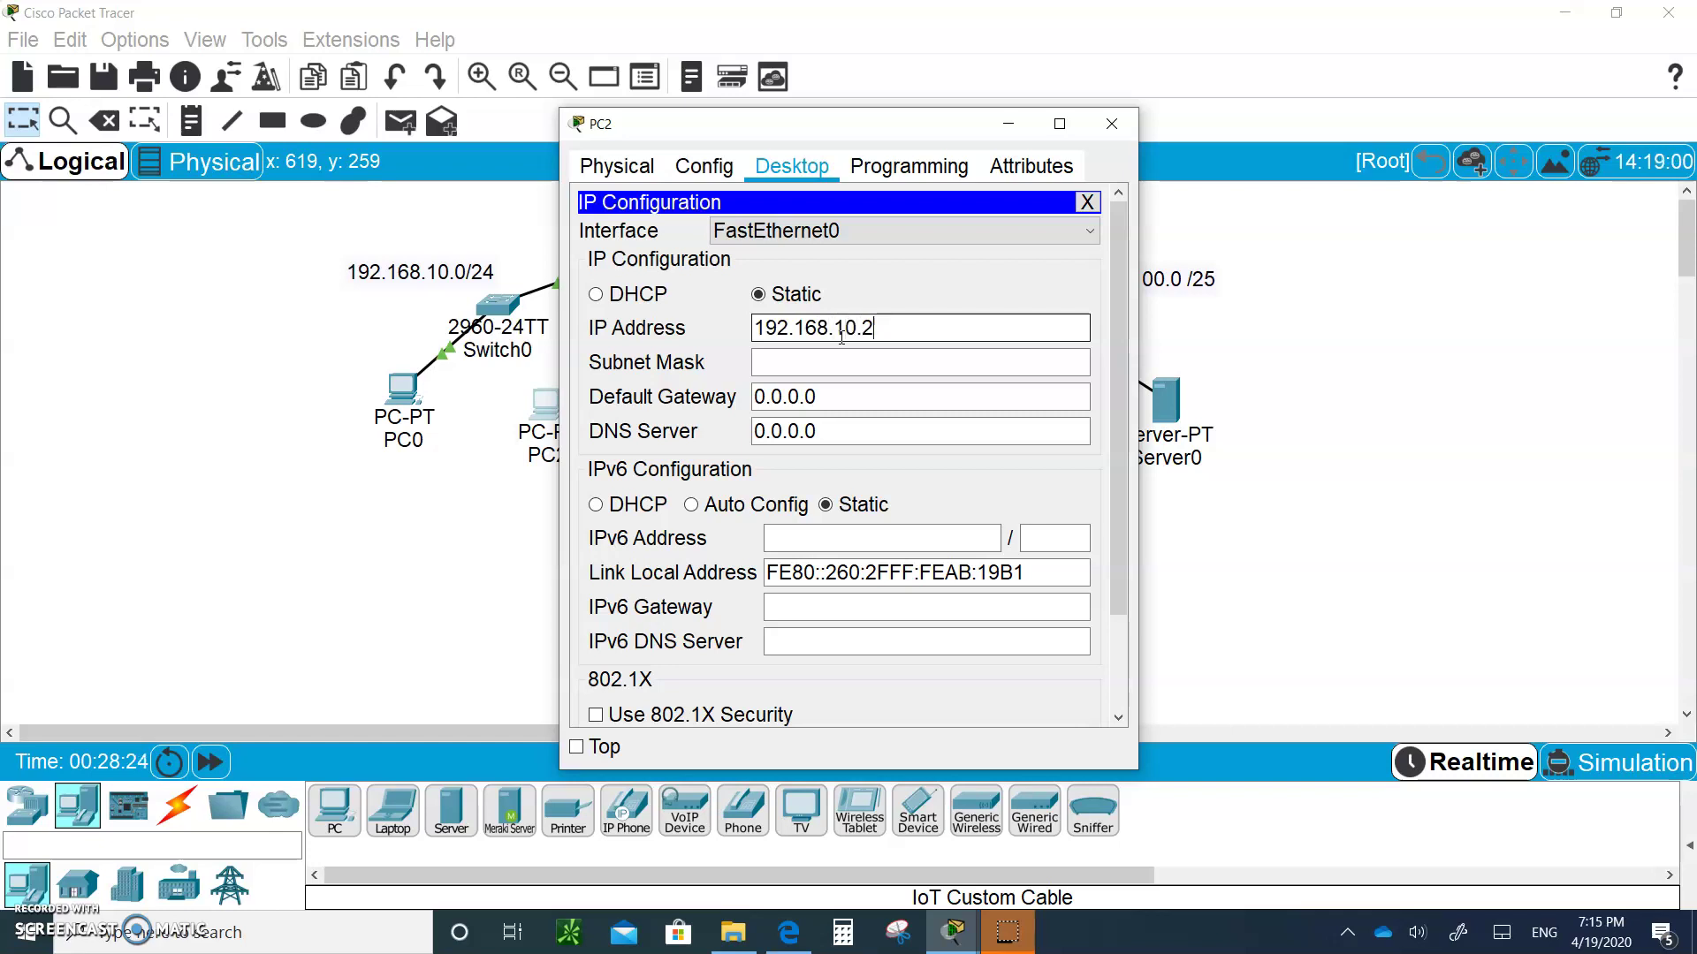
key(Tab)
key(Tab)
text(192.168)
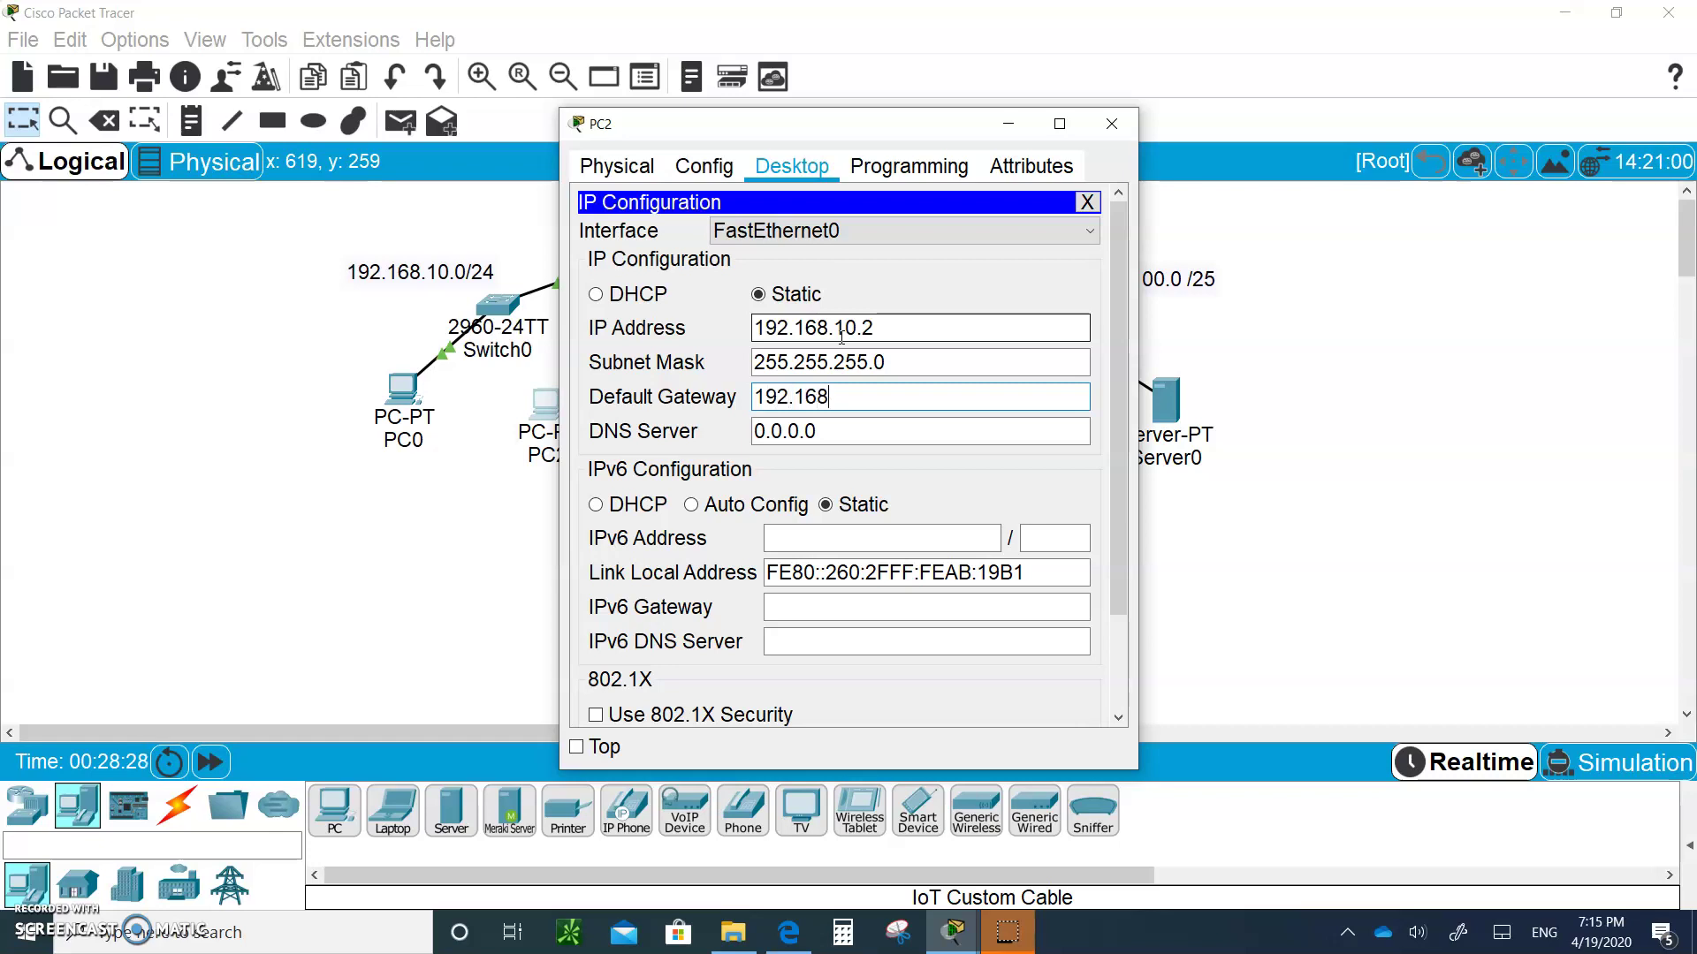
text(.10.254)
click(1102, 126)
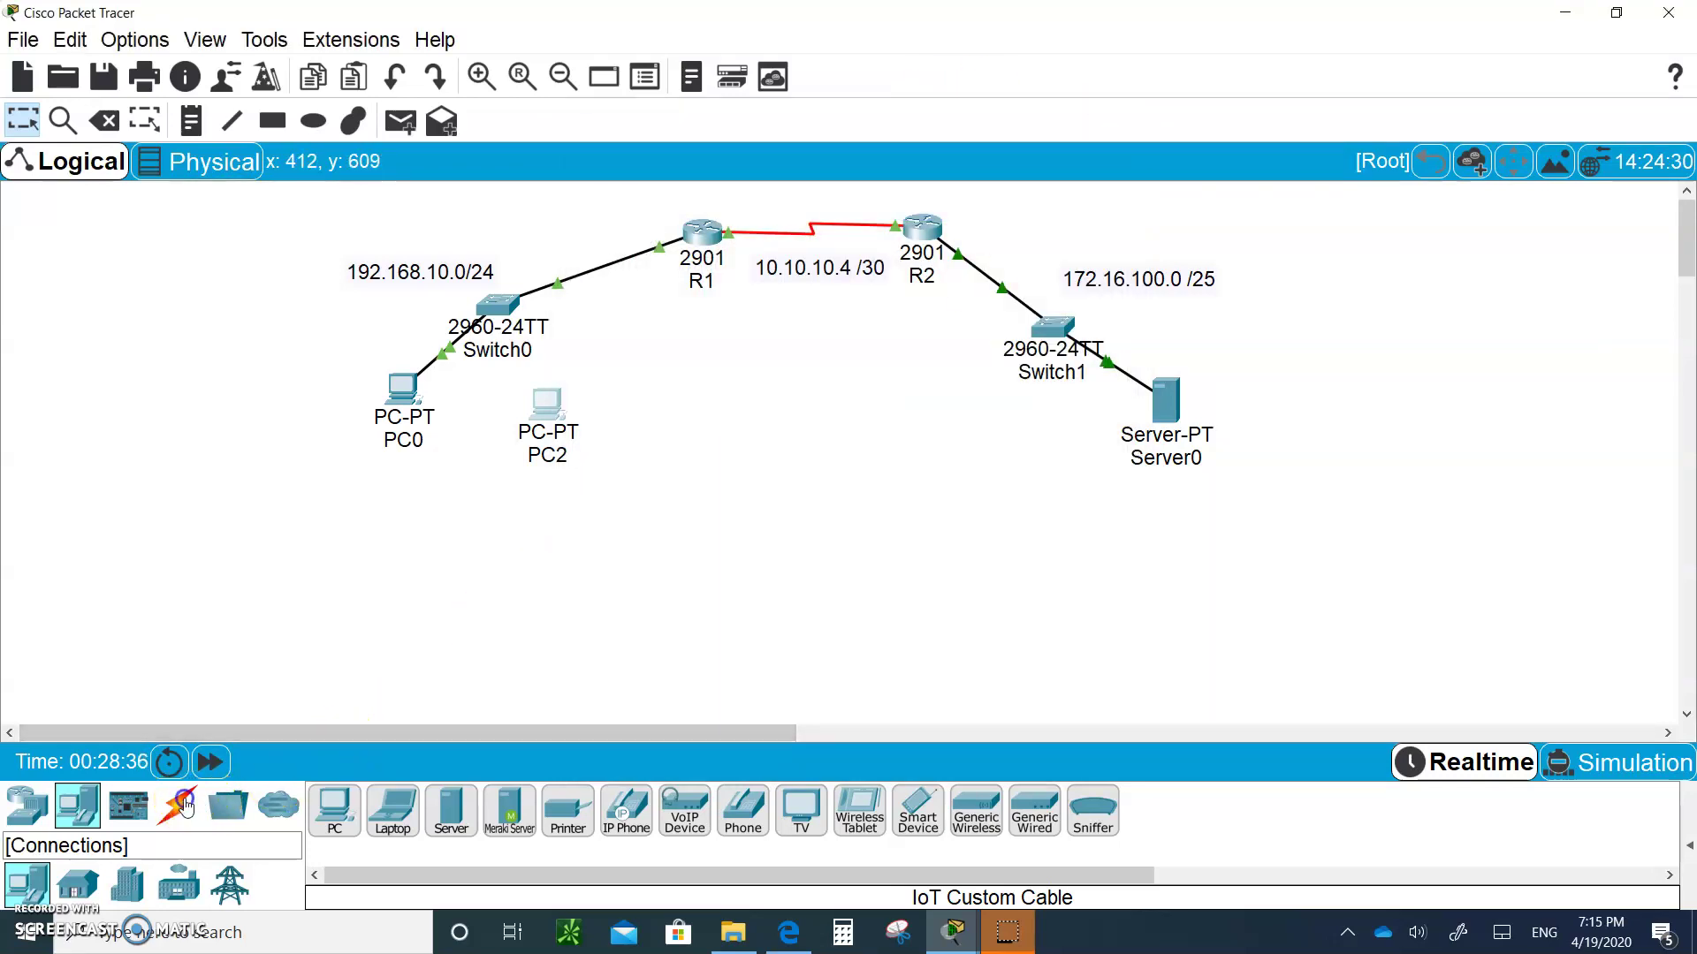
Connect PC2 FastEthernet0 to Switch0 FastEthernet0/3 with a copper straight-through cable
click(182, 806)
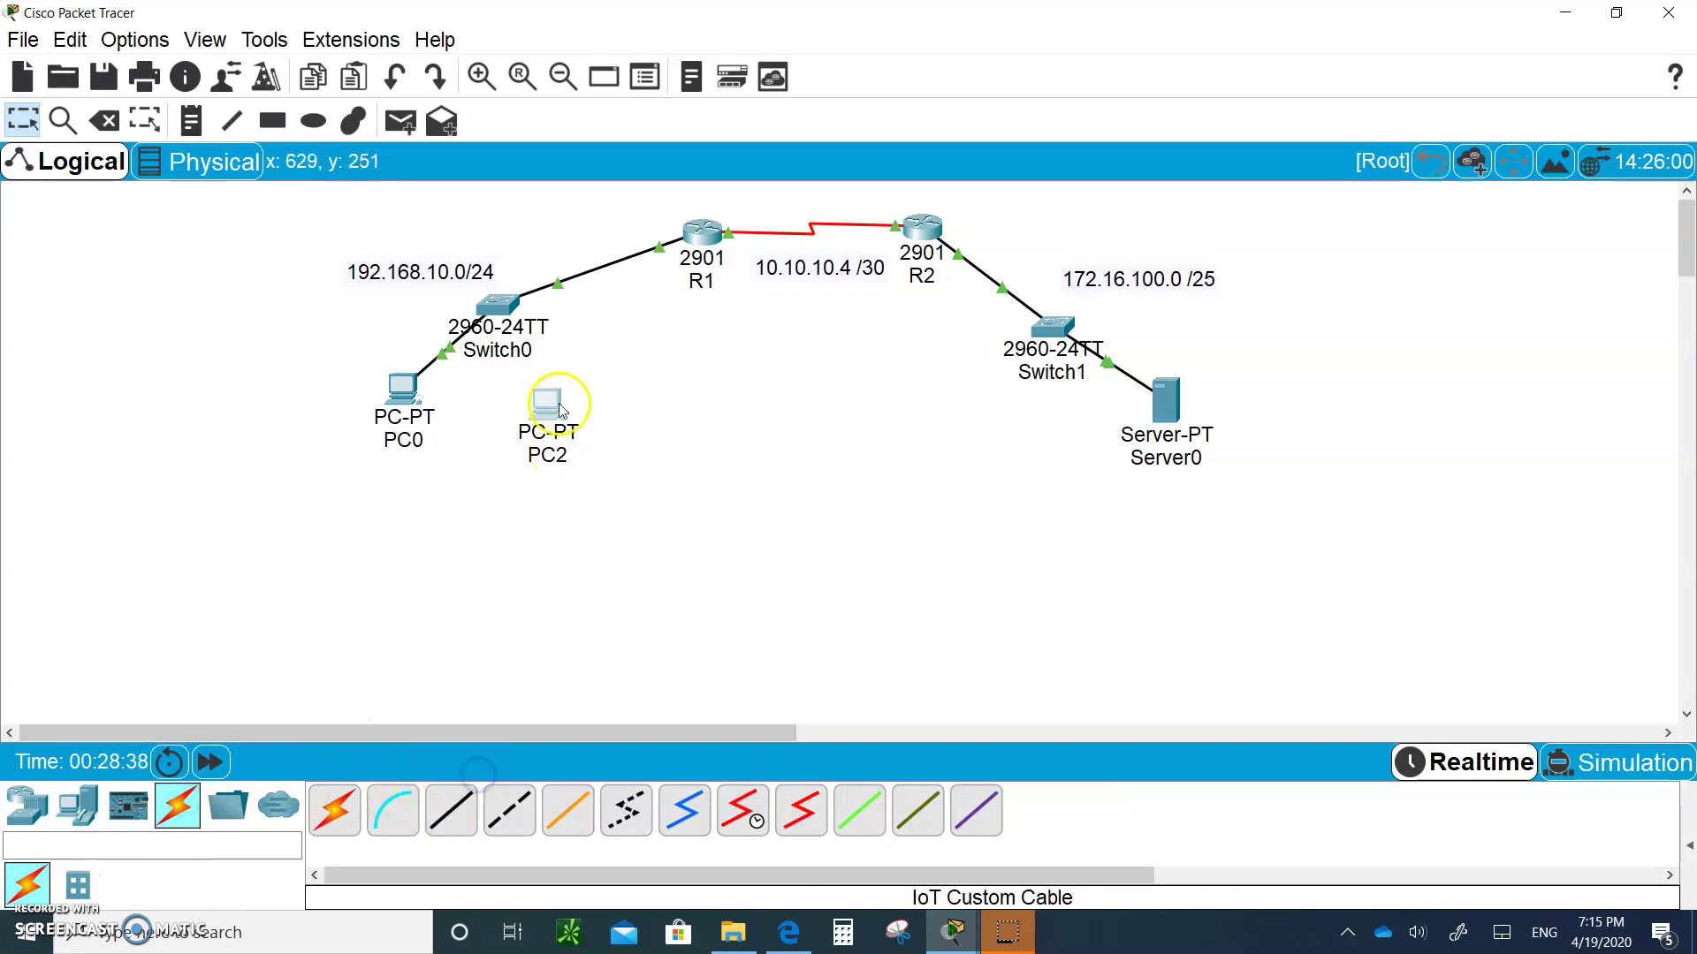
click(455, 806)
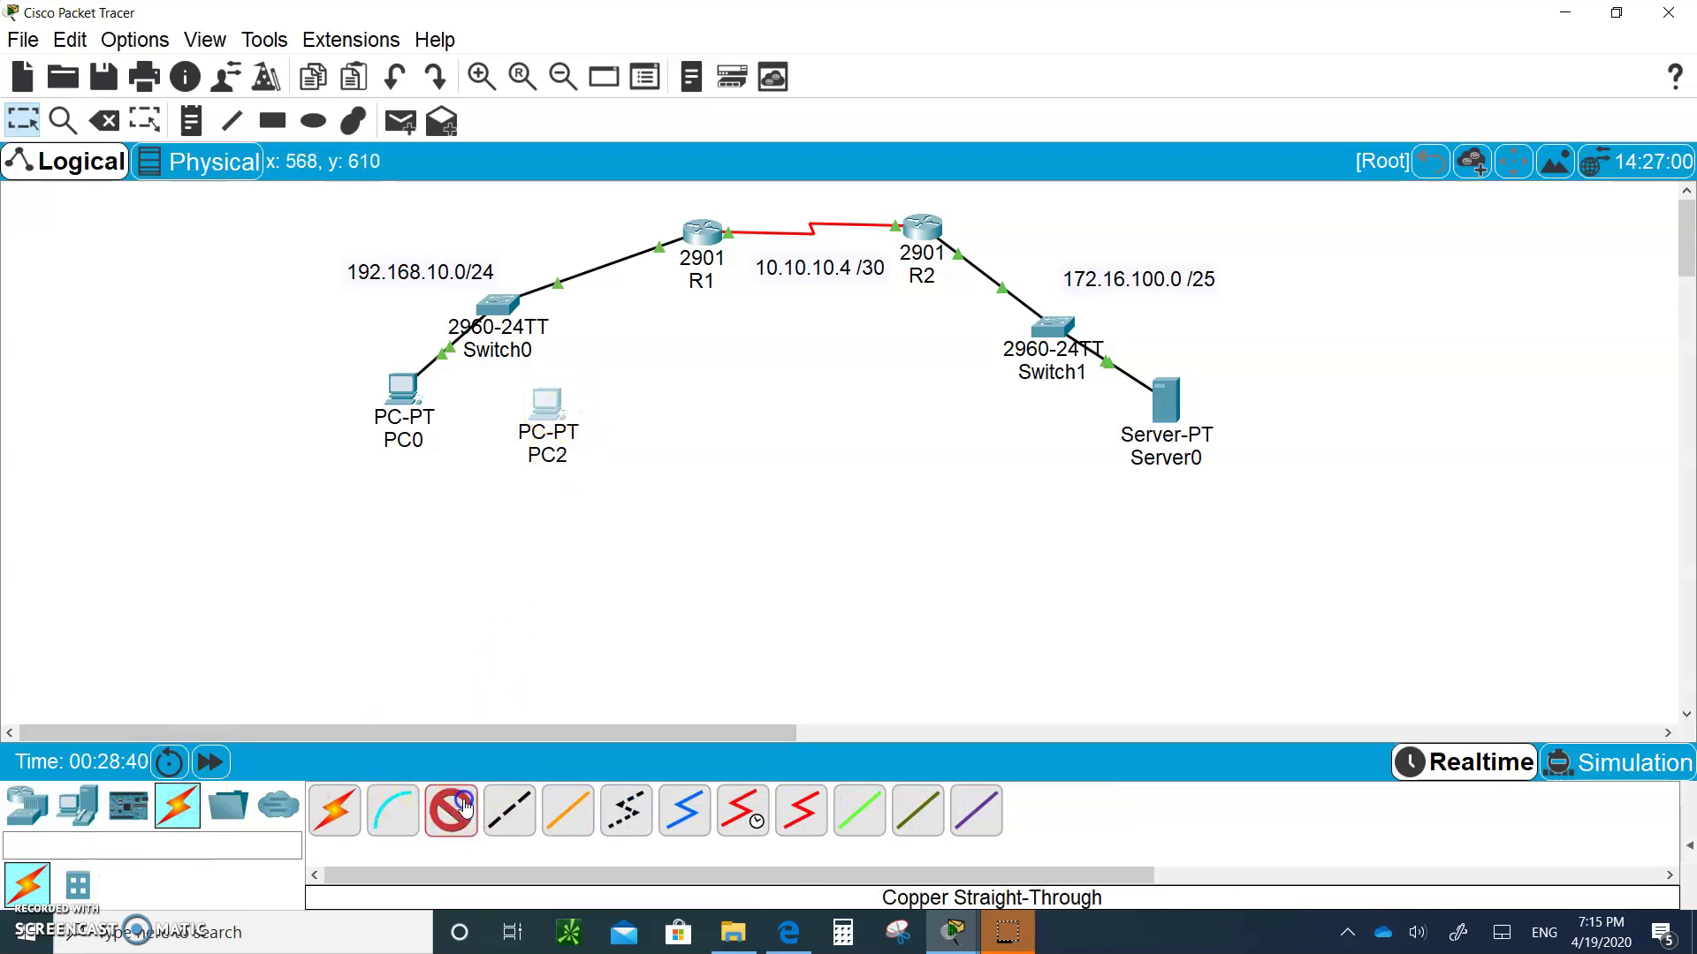
click(541, 404)
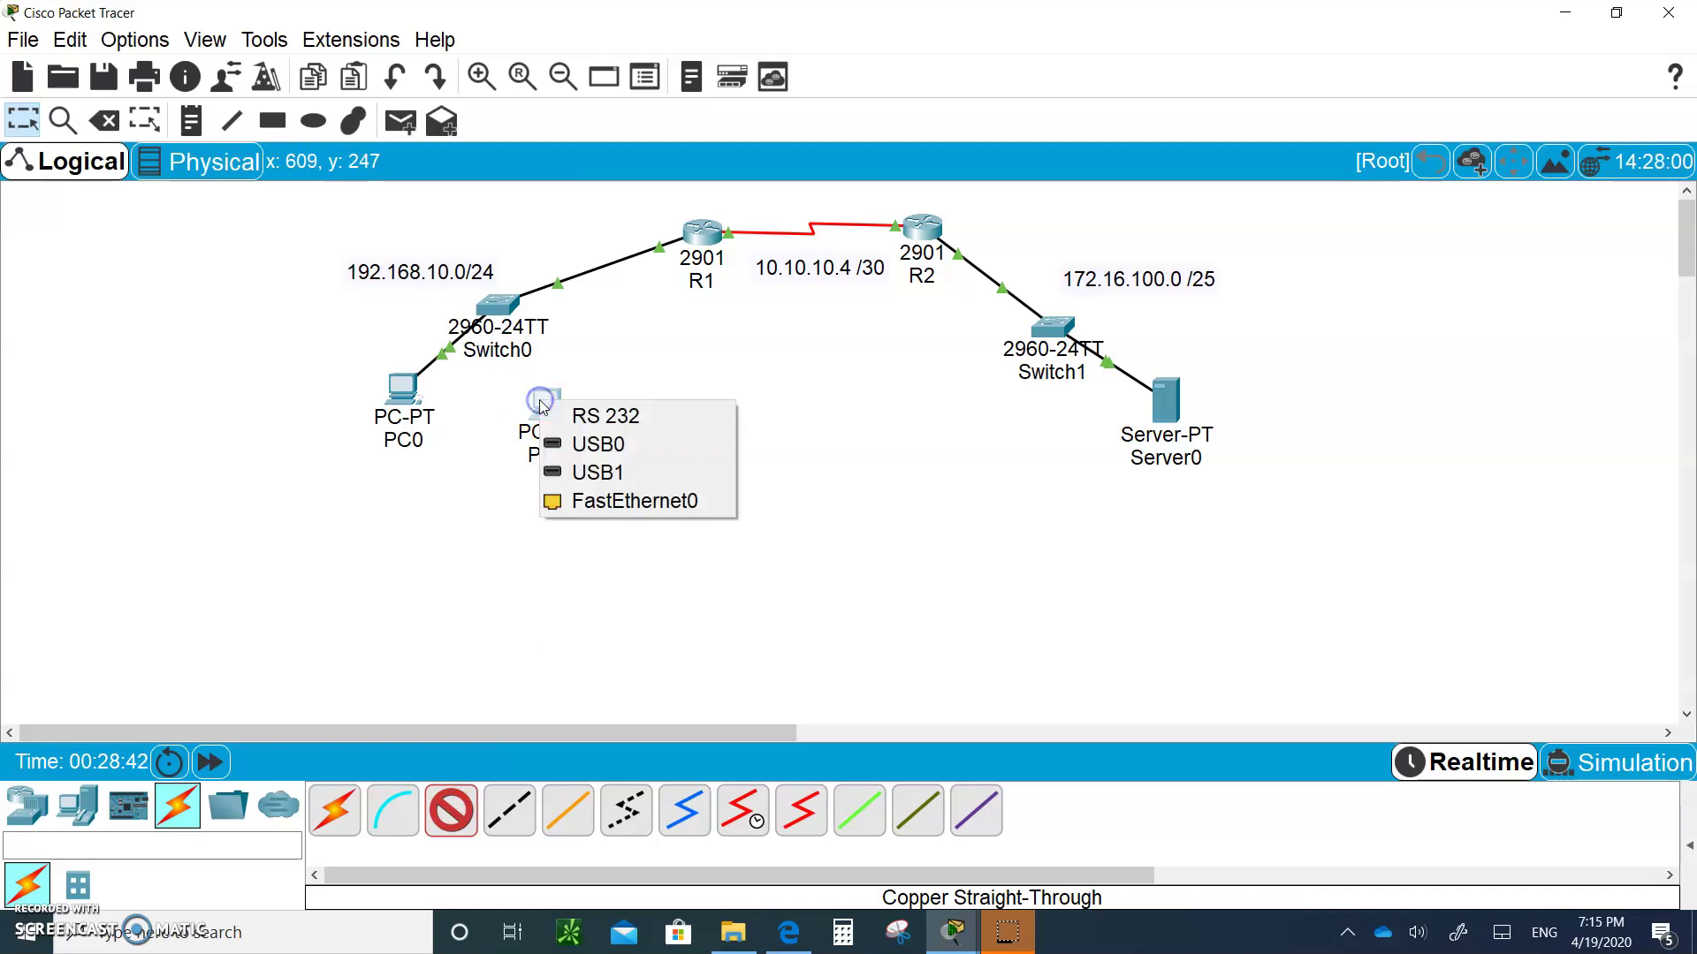
click(588, 498)
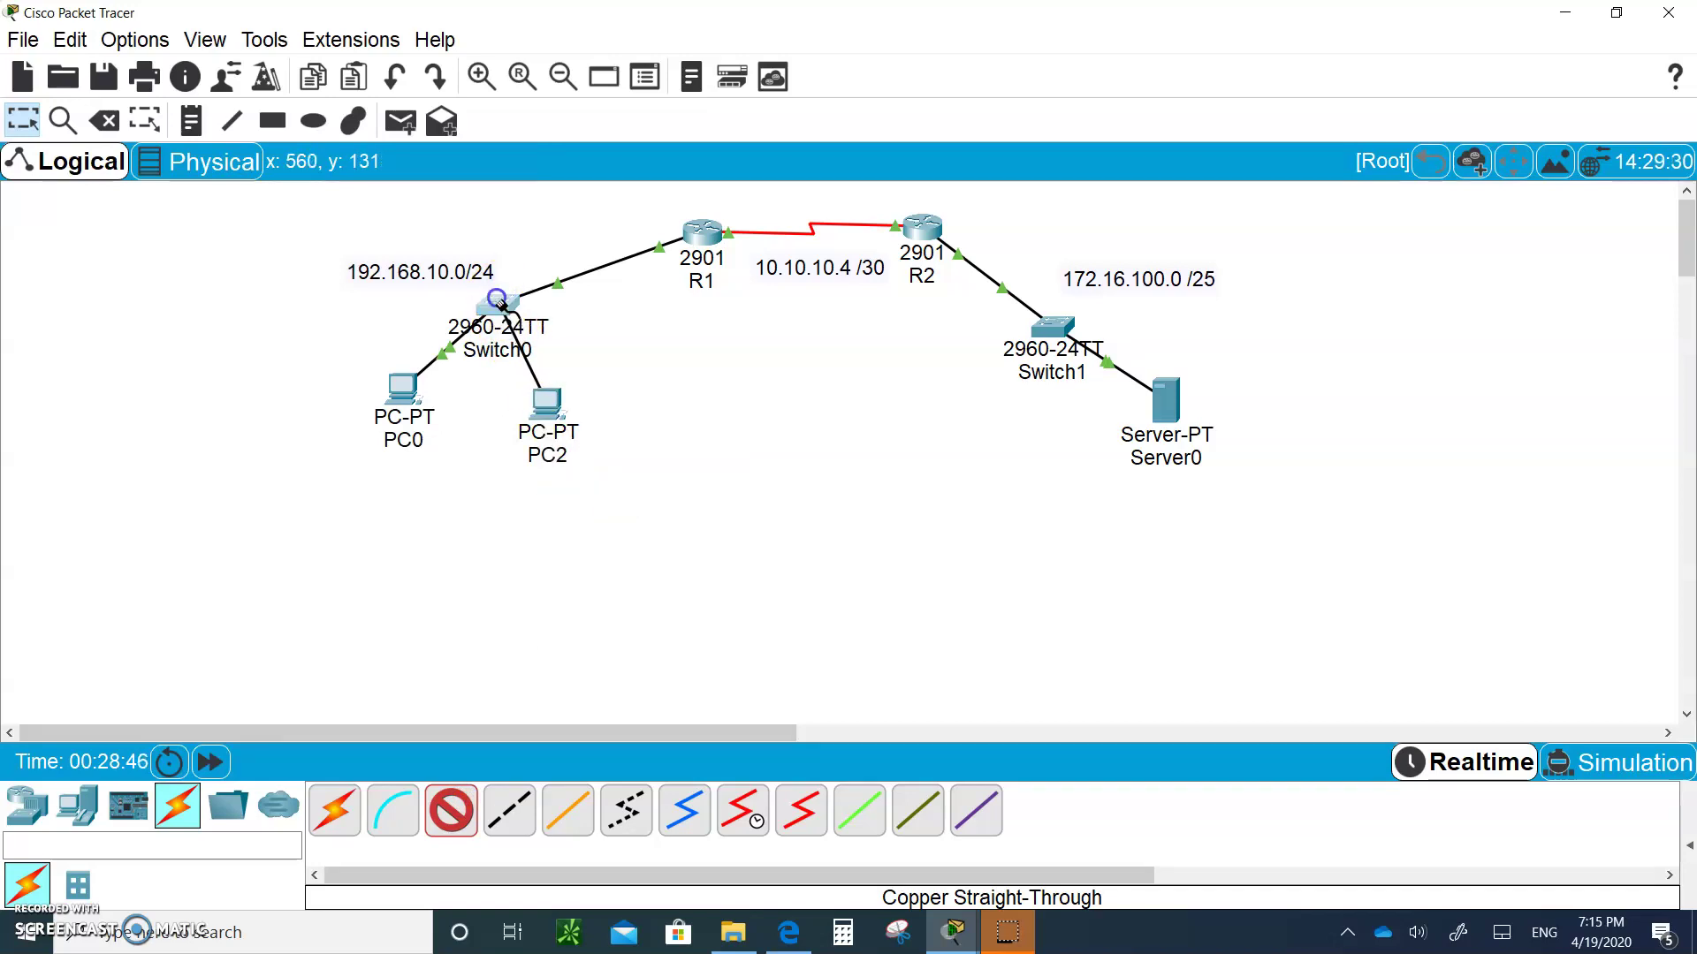
click(496, 299)
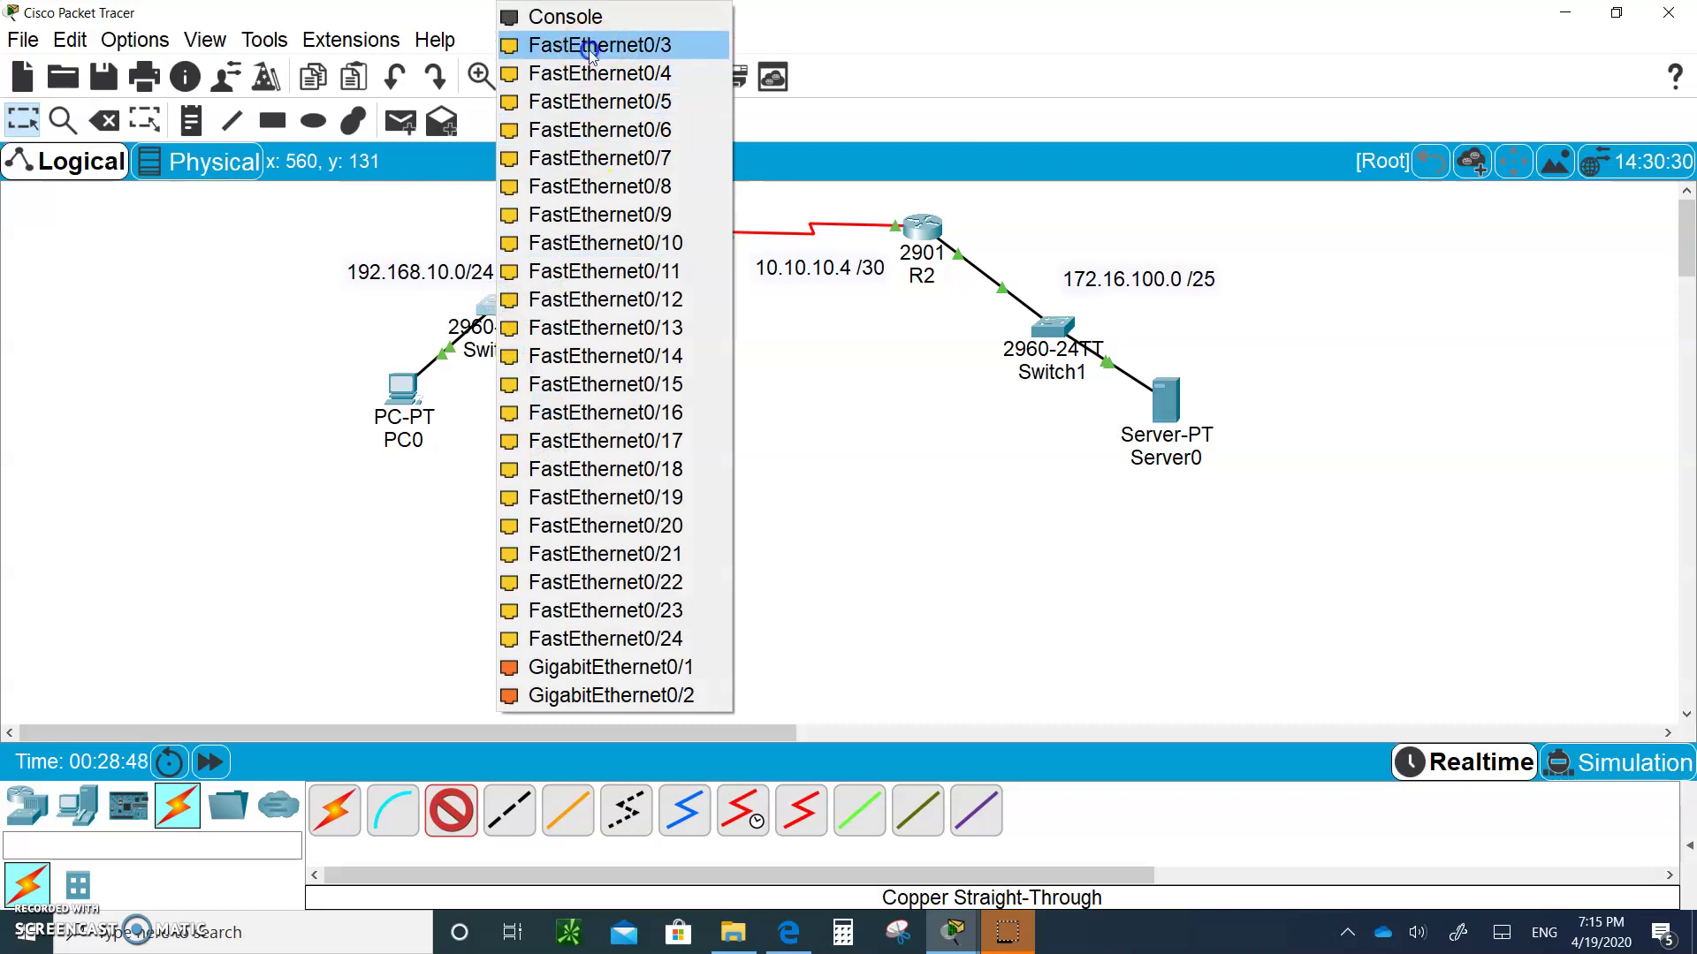
click(590, 53)
drag(547, 400, 602, 482)
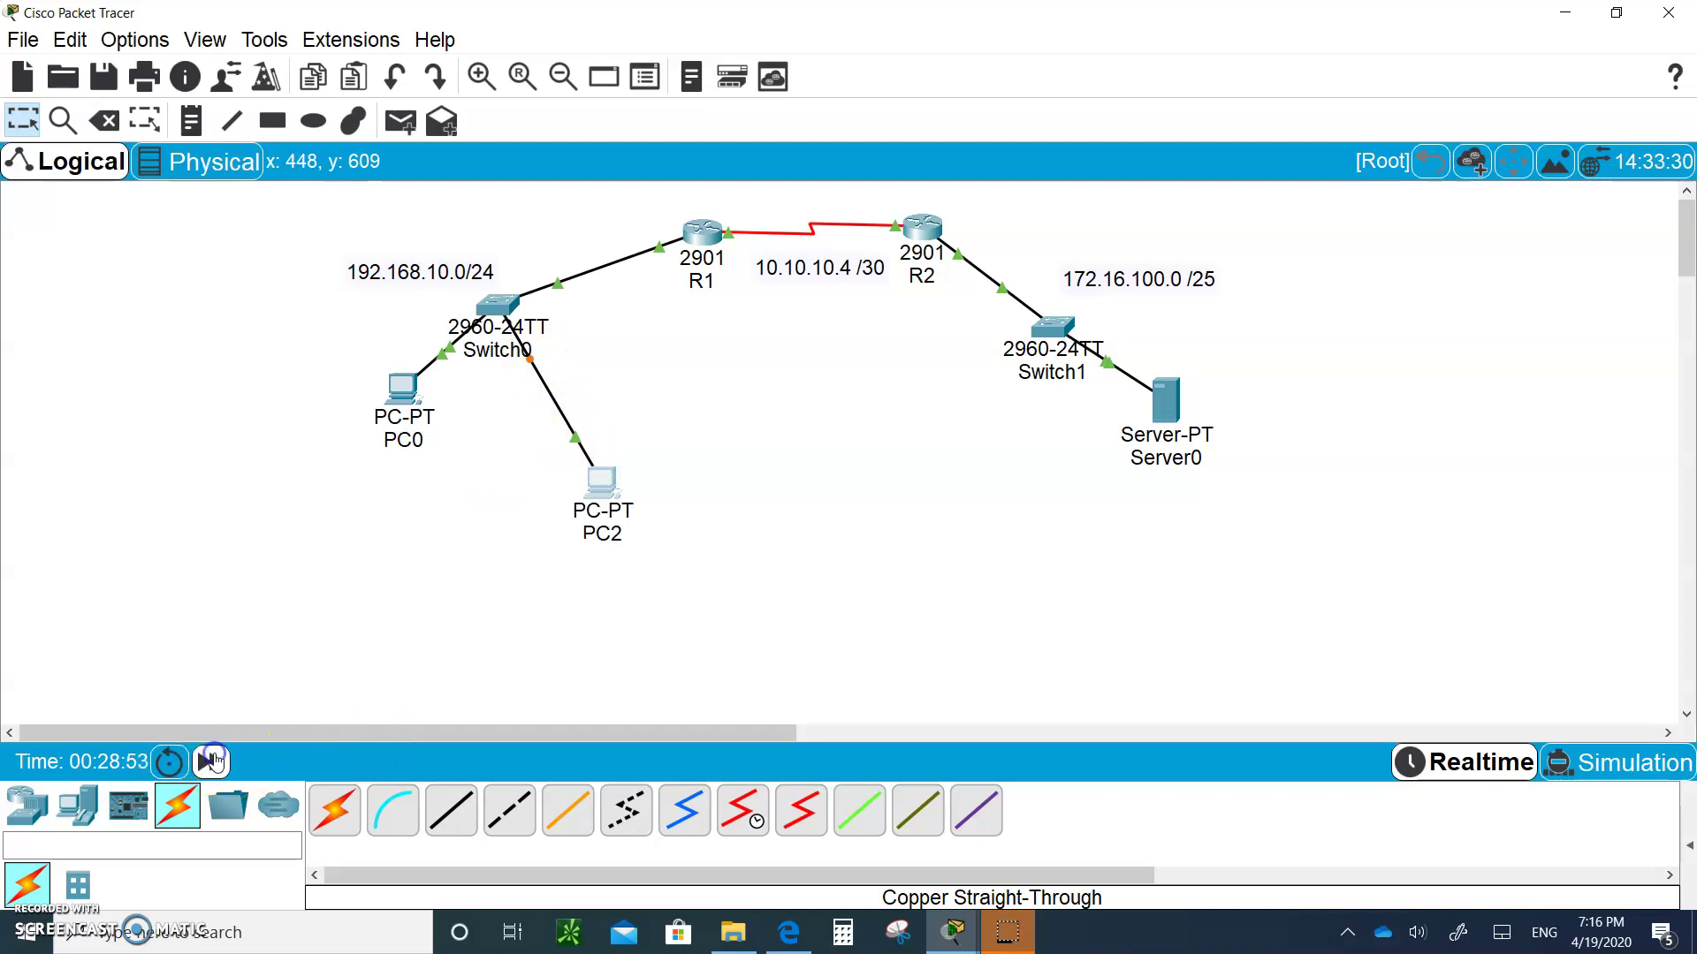
Fast-forward simulation time until the PC2 link comes up, then open PC2's desktop
click(213, 761)
click(213, 761)
click(213, 761)
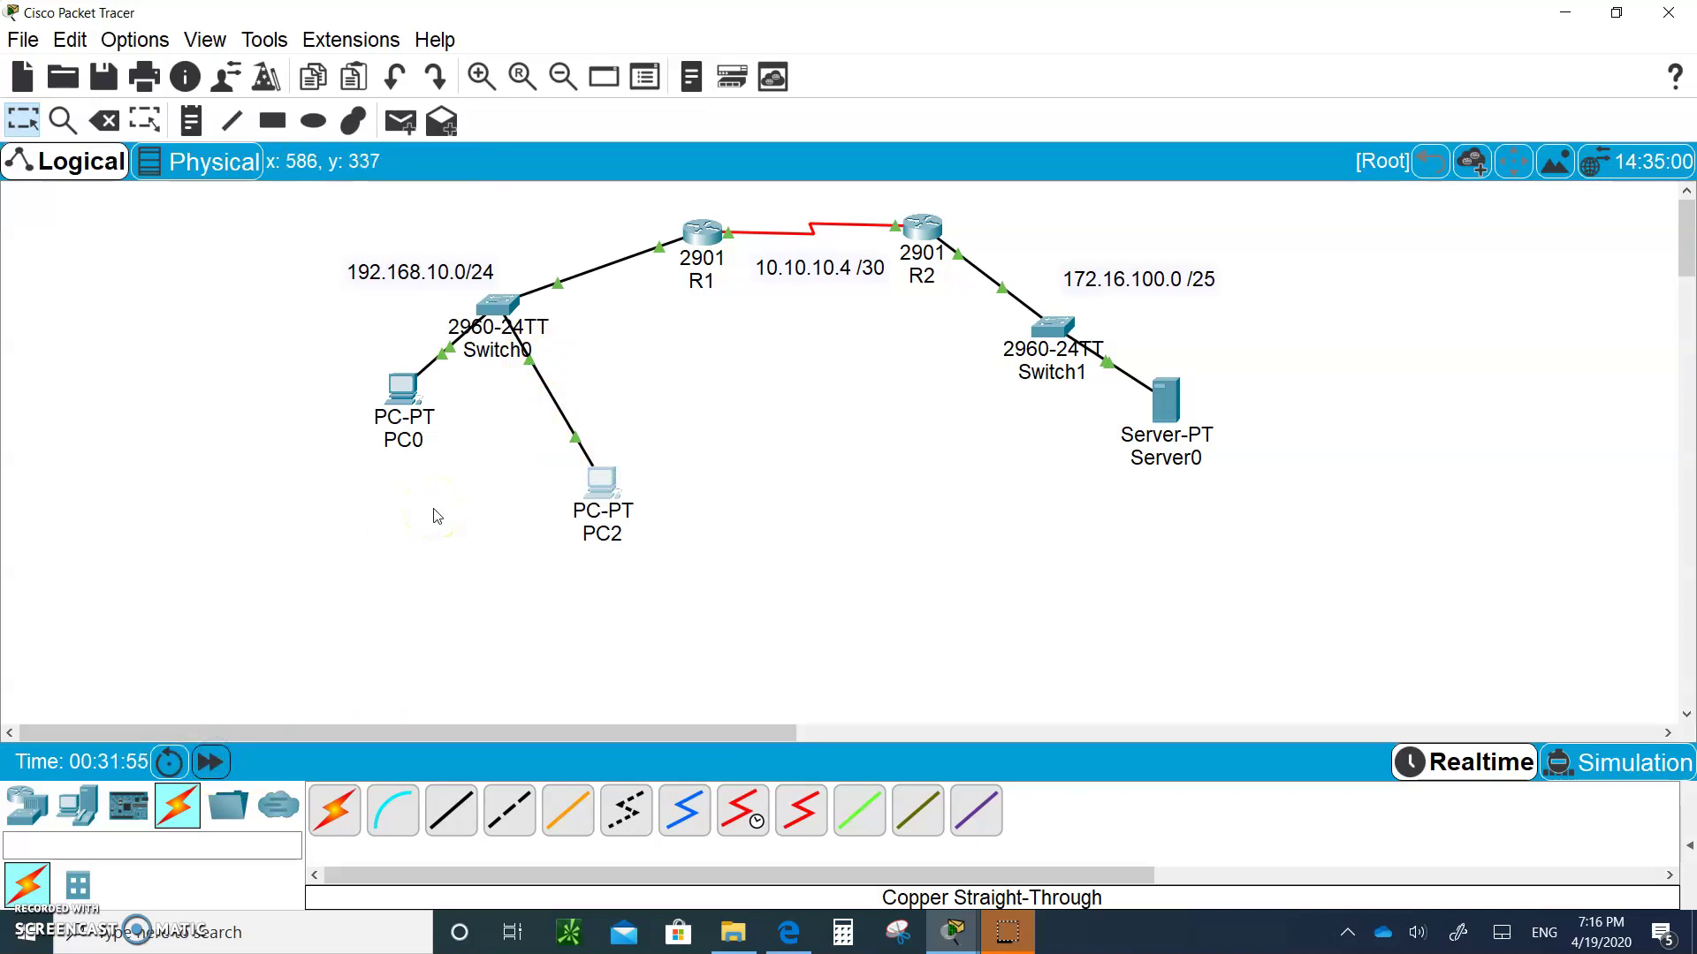
click(610, 493)
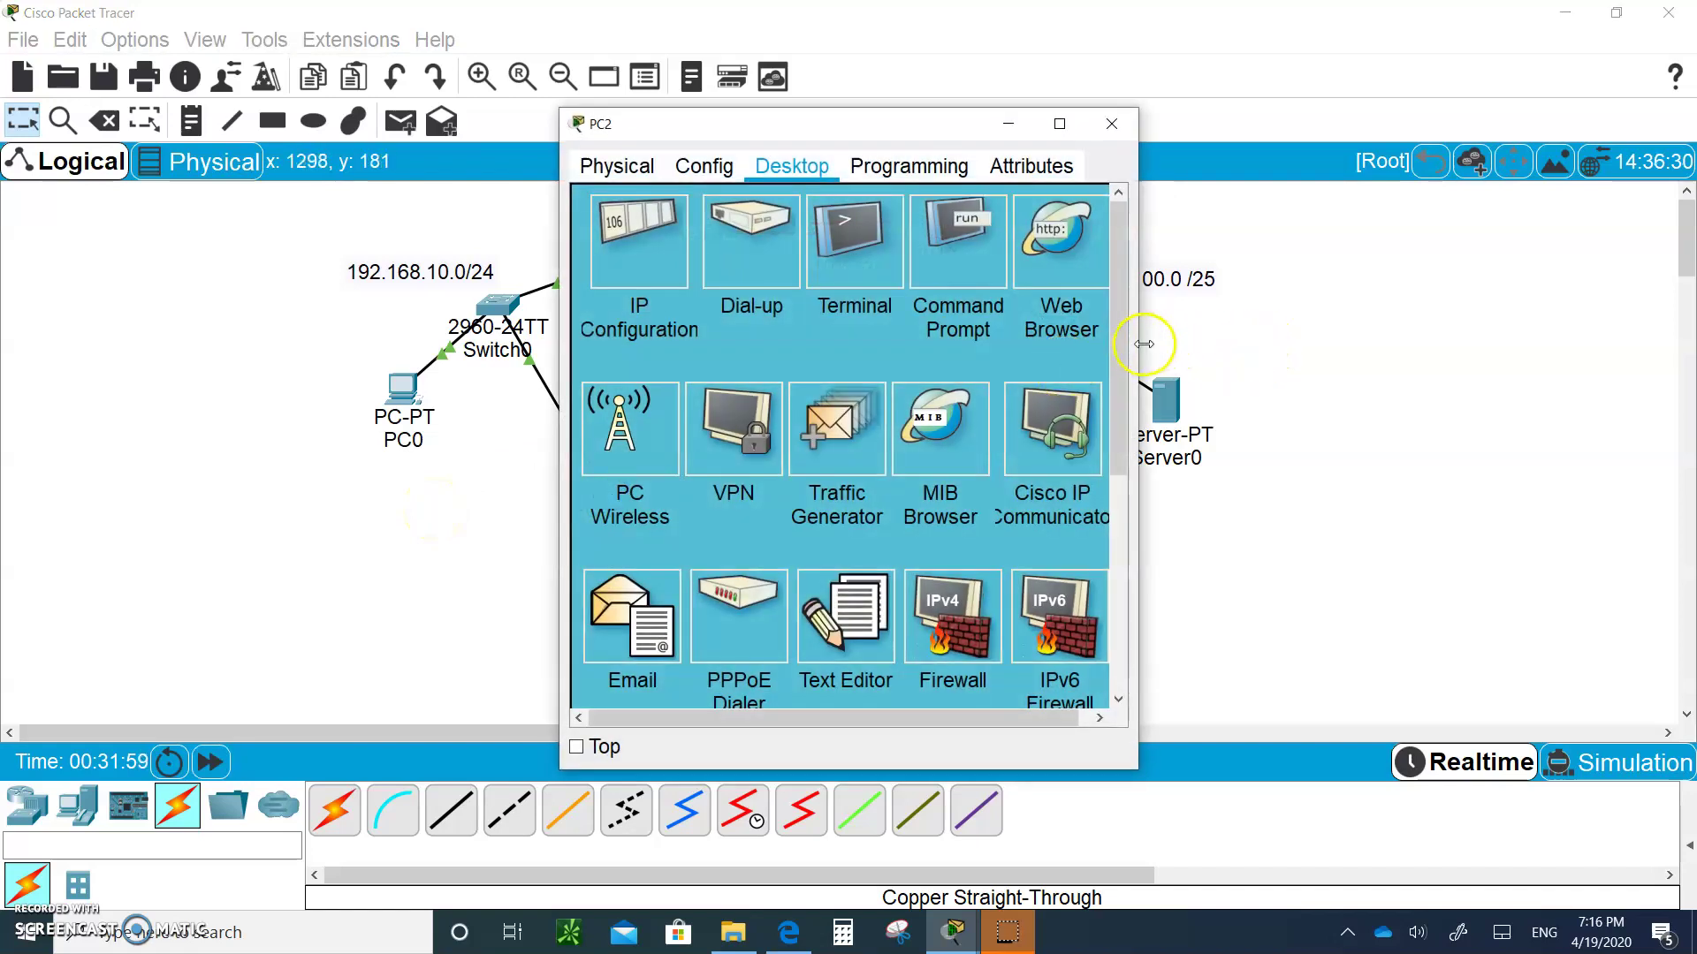
Browse to 172.16.100.1 from PC2 and confirm the server's welcome page loads
drag(1144, 344, 1352, 390)
click(1236, 252)
click(783, 248)
text(172.16.100.1)
key(Return)
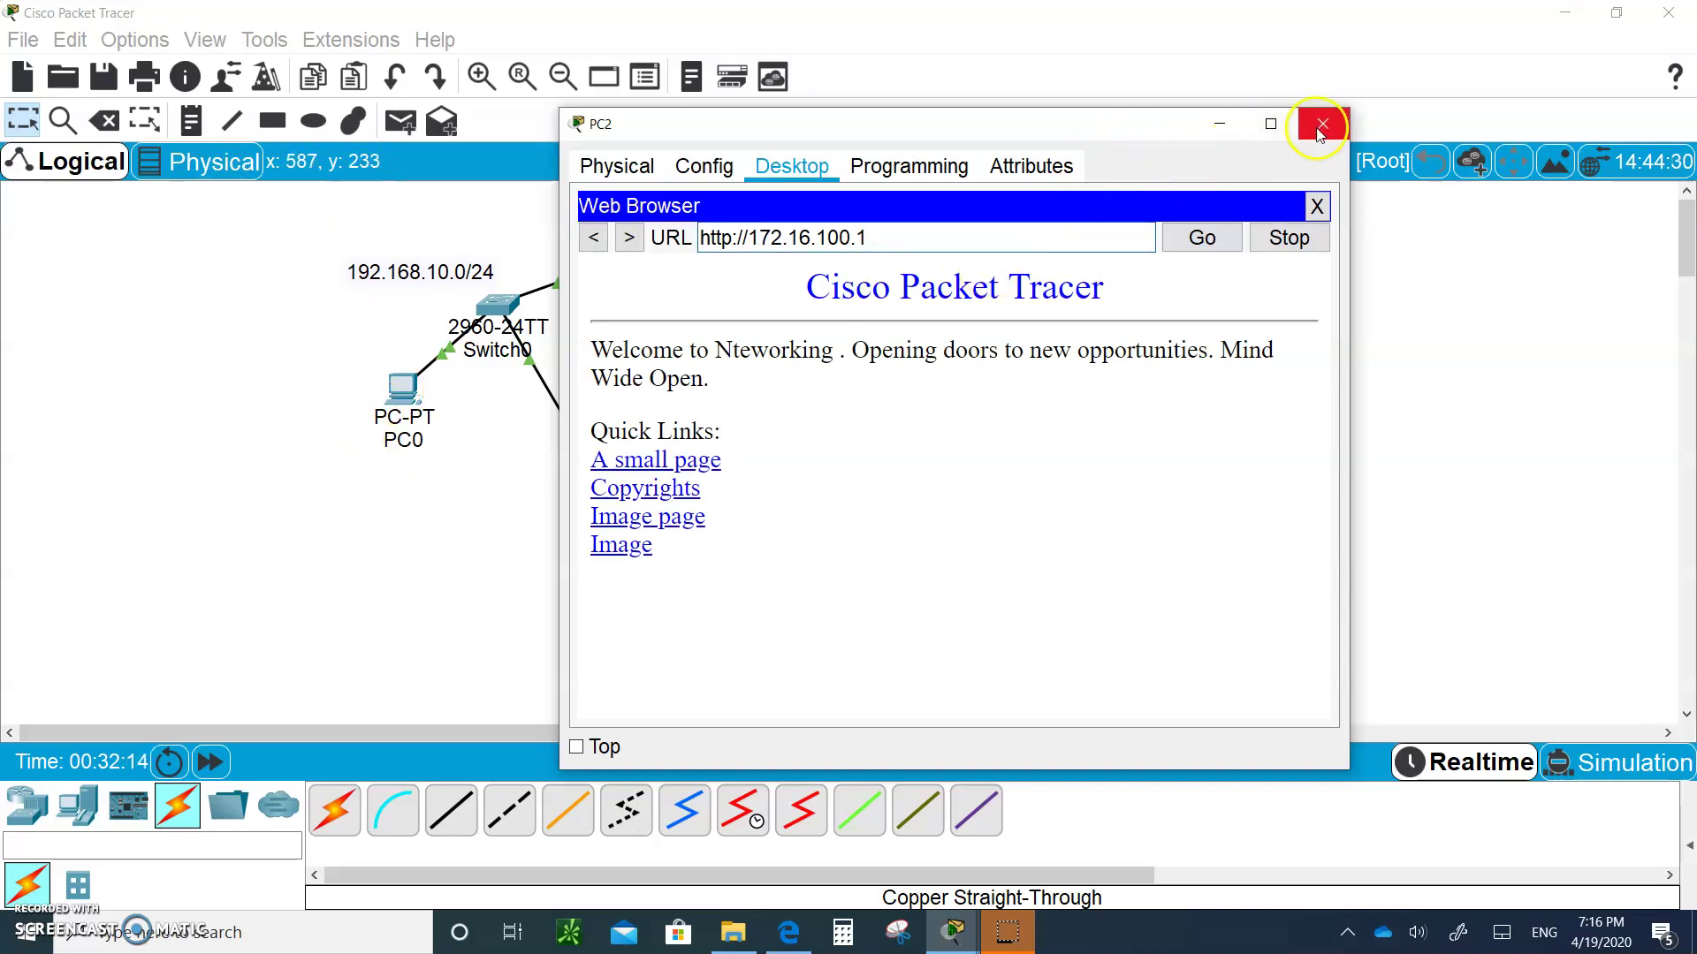
click(1220, 134)
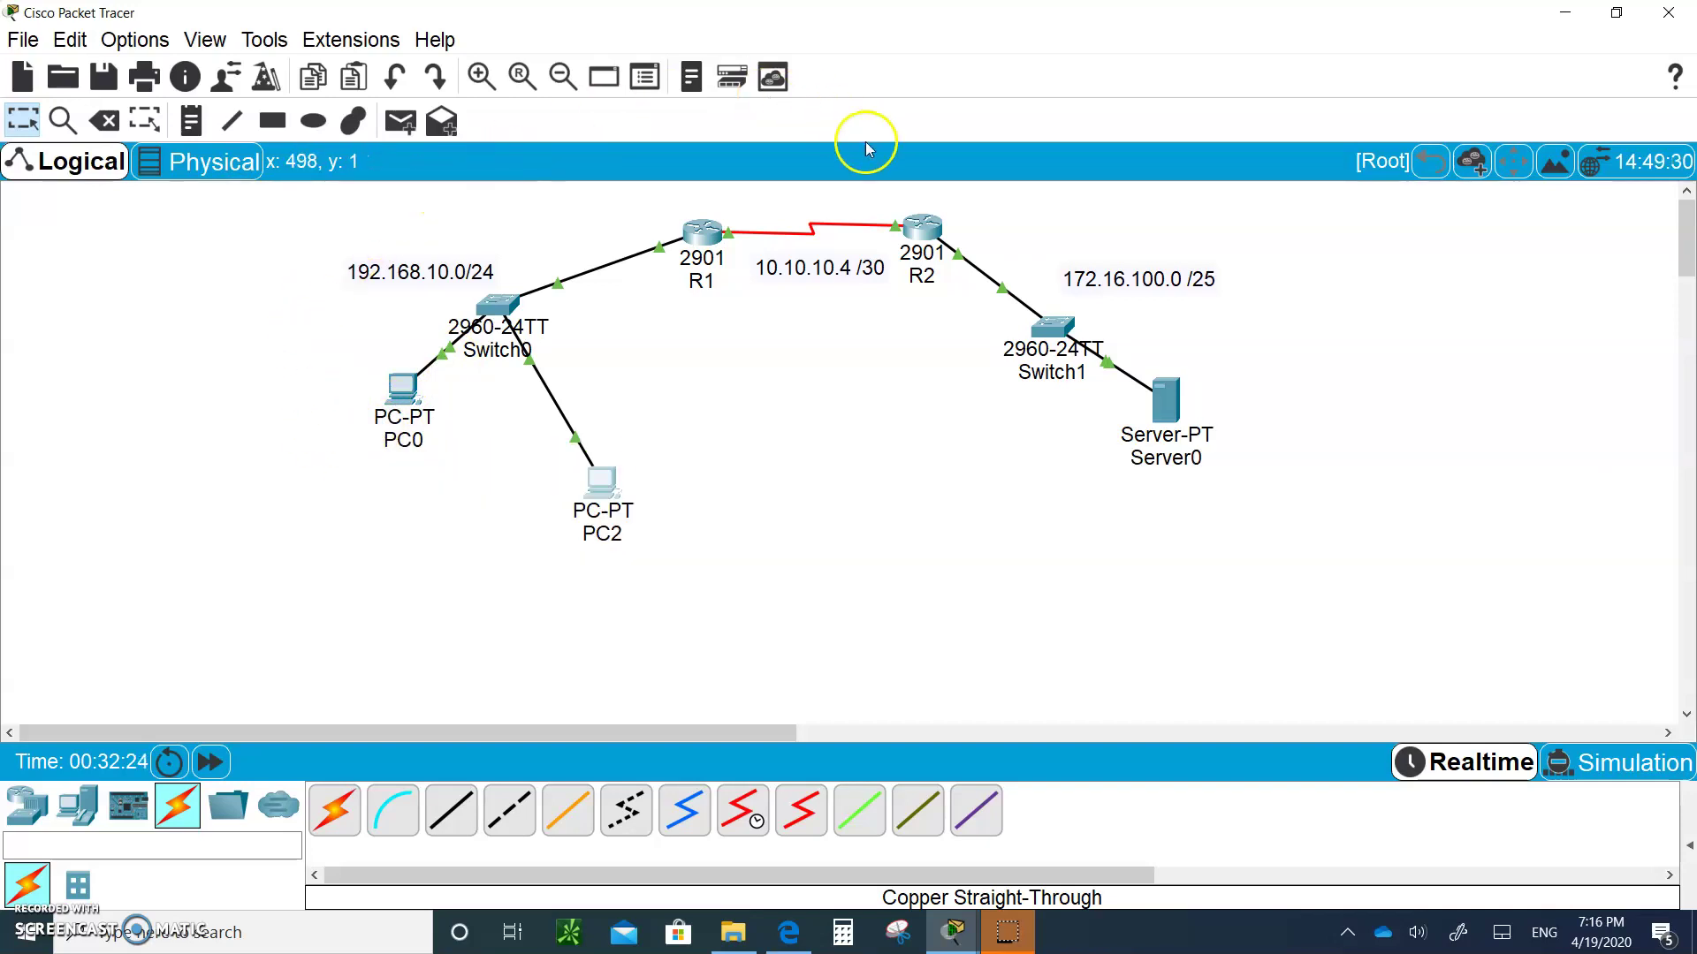
View R2's port address table, then open R2's CLI console
mouse_move(919, 232)
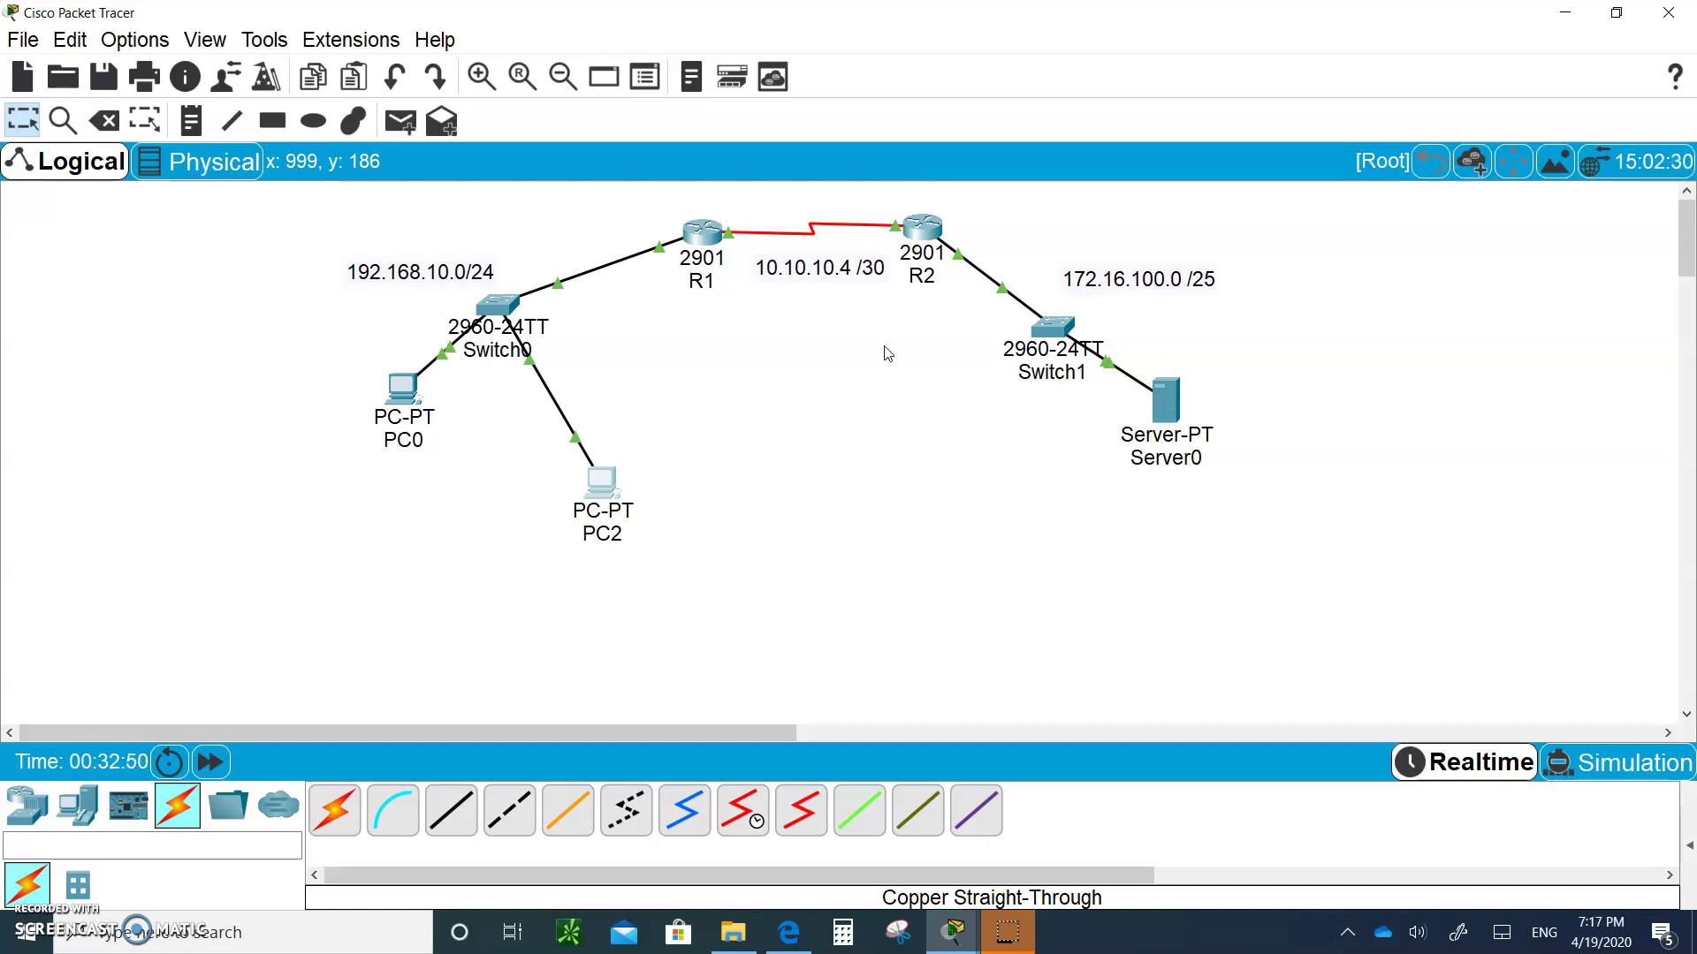
click(919, 226)
Enter R2's global configuration mode and create local user admin with a secret password
click(682, 617)
key(Return)
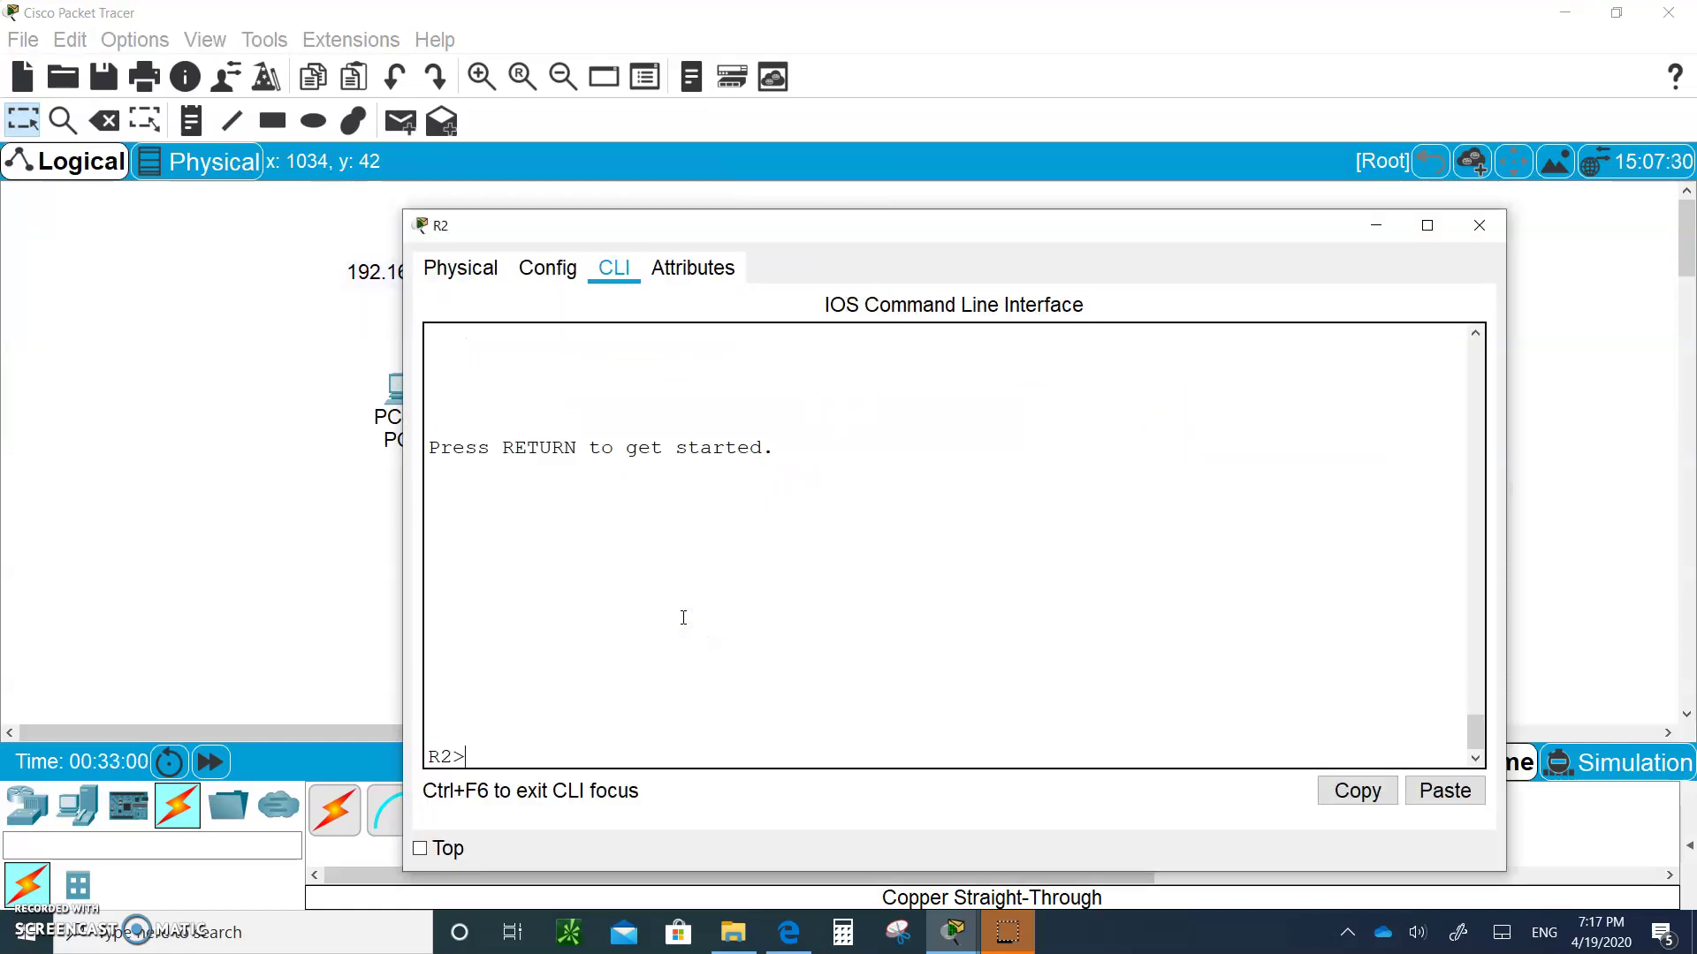
text(en)
key(Return)
text(config t)
key(Return)
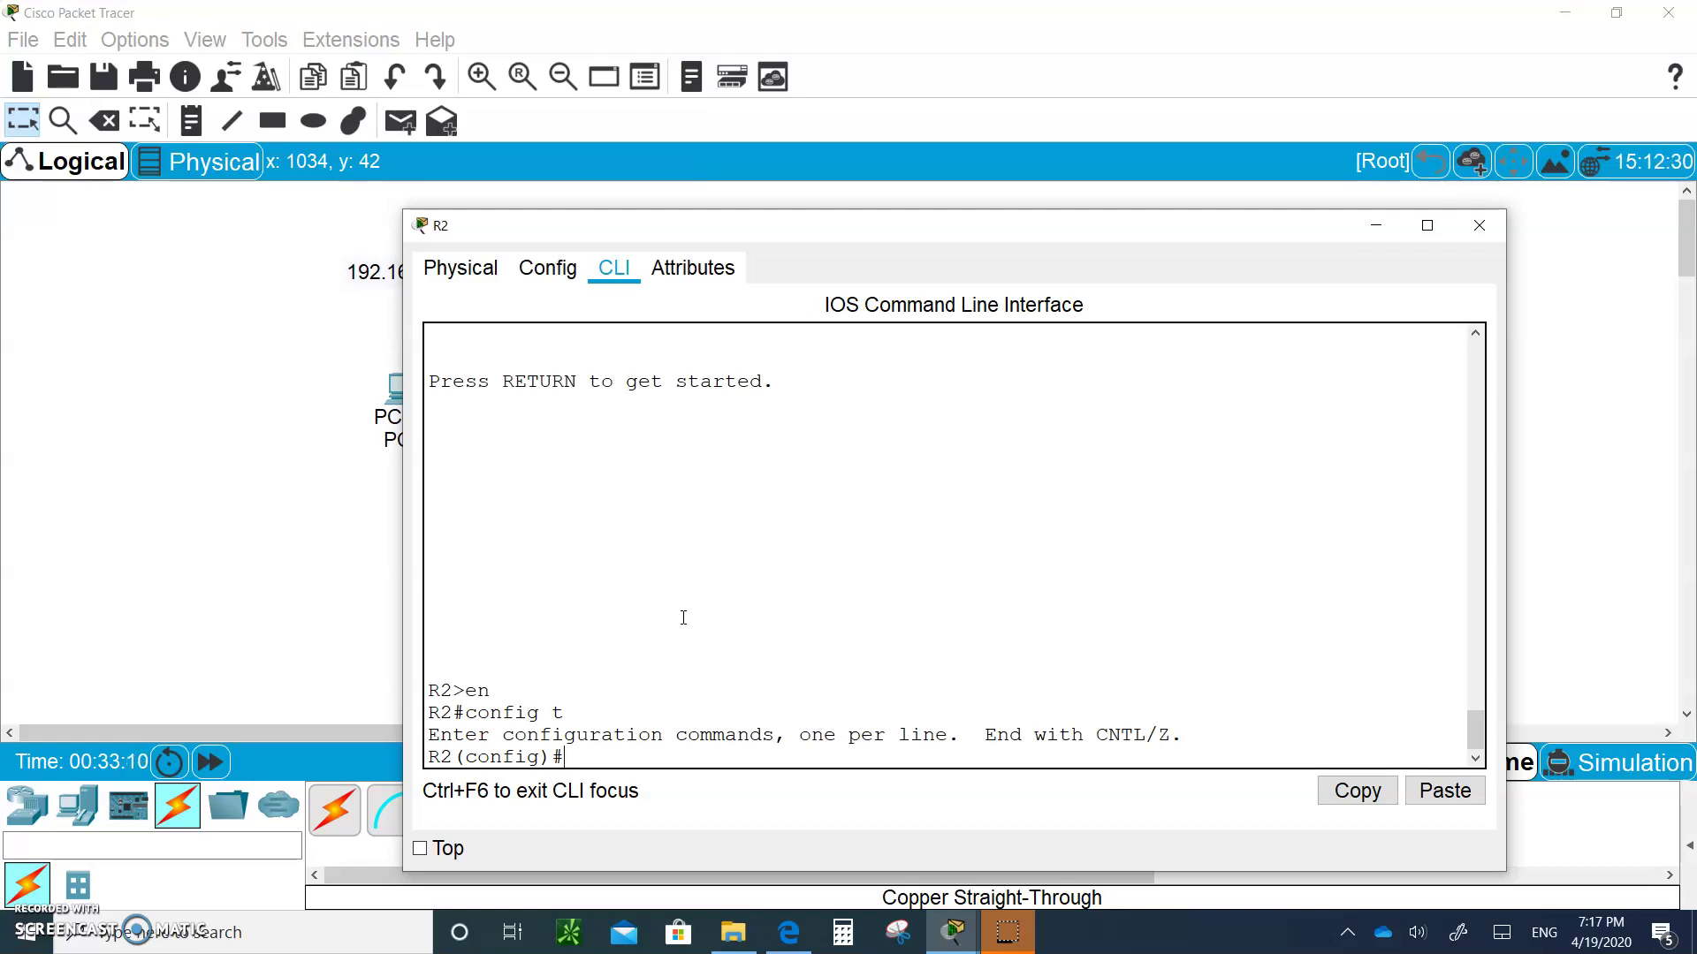
text(username admin)
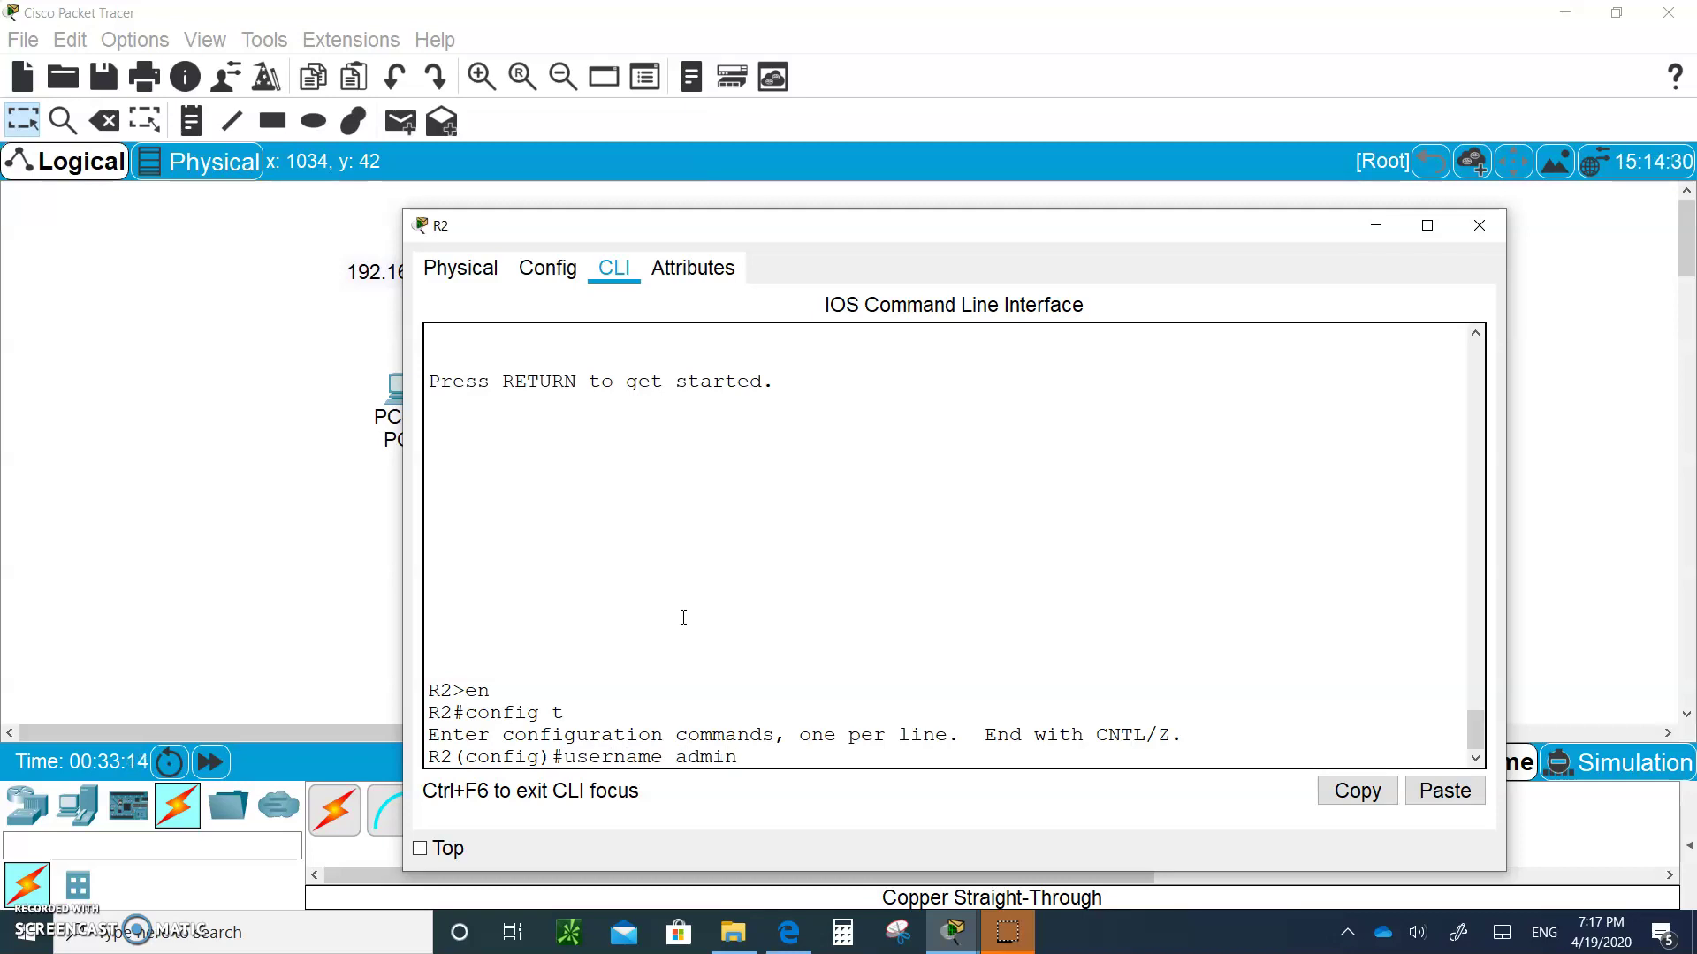
text( secret class)
key(Return)
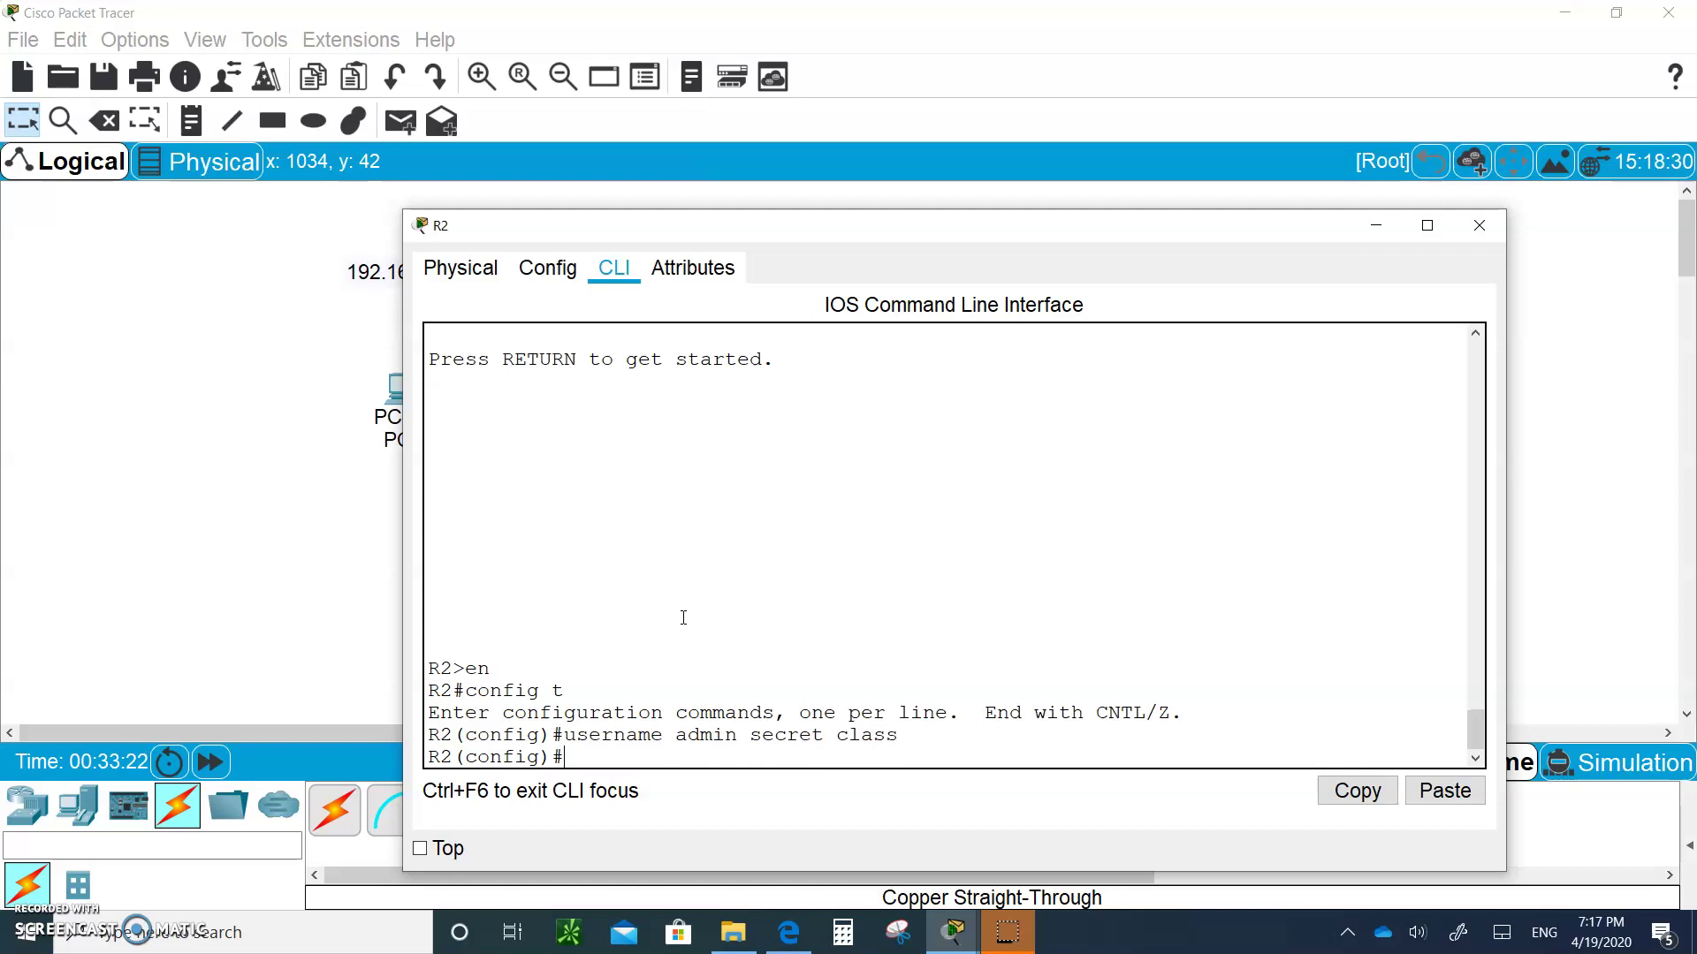
Create standard ACL TELNET permitting host 192.168.10.1, then start the line vty 0 4 command
text(ip access-list standard )
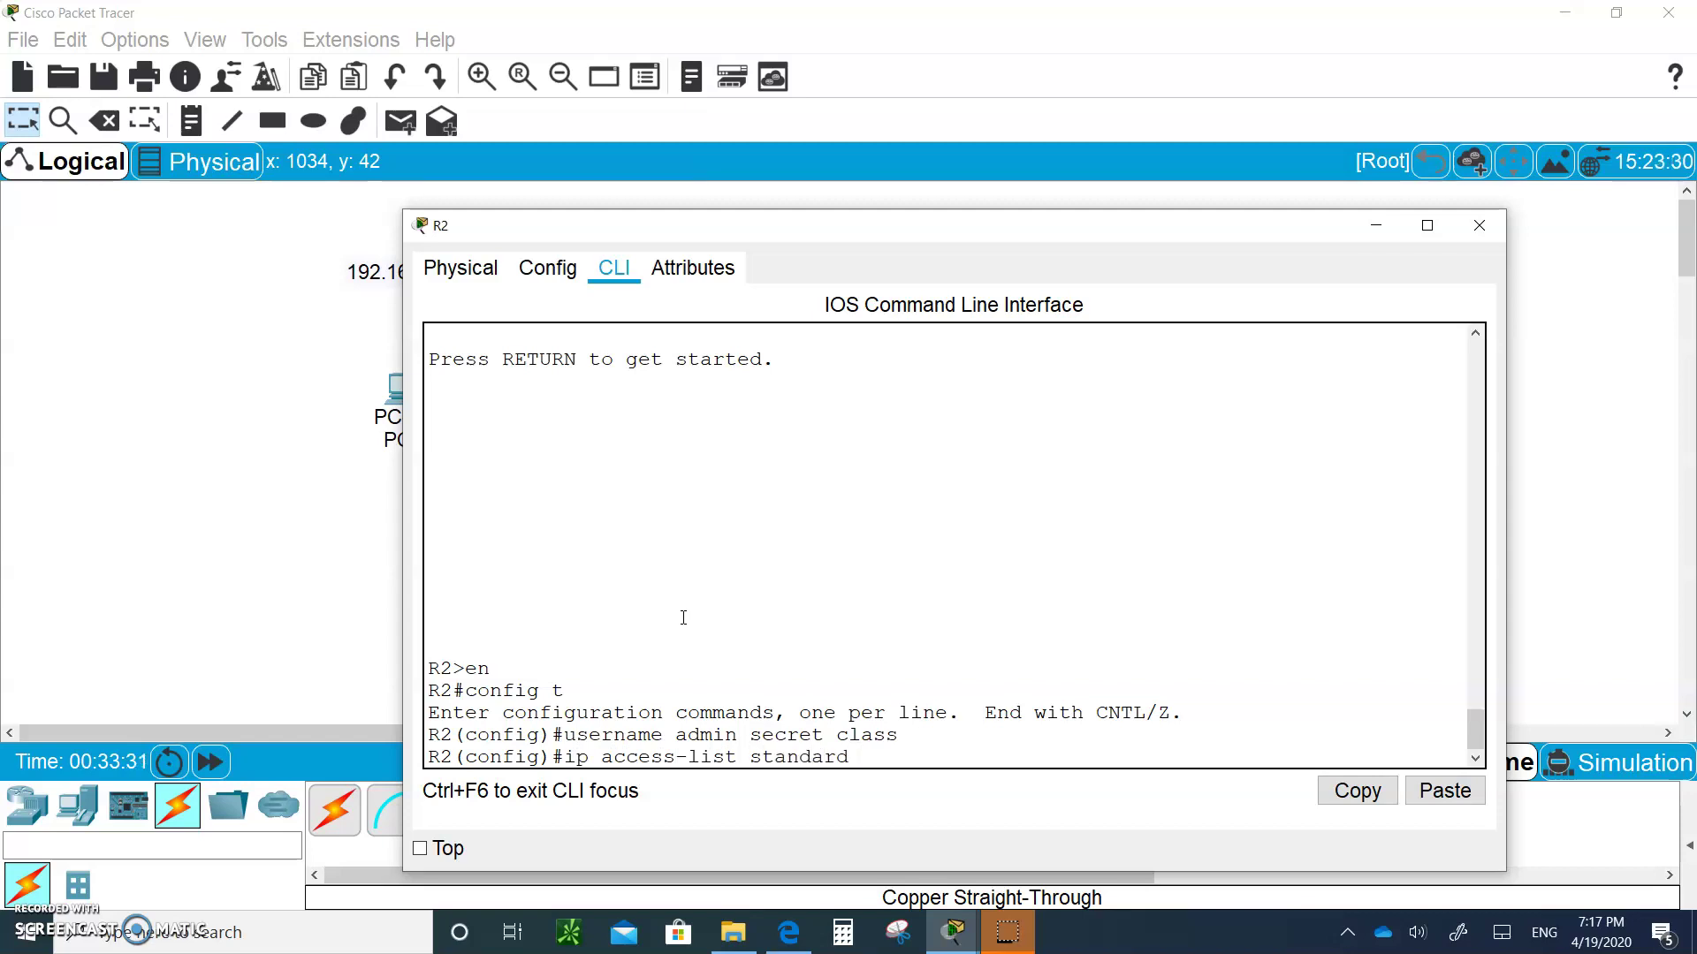
text(TELNET)
key(Return)
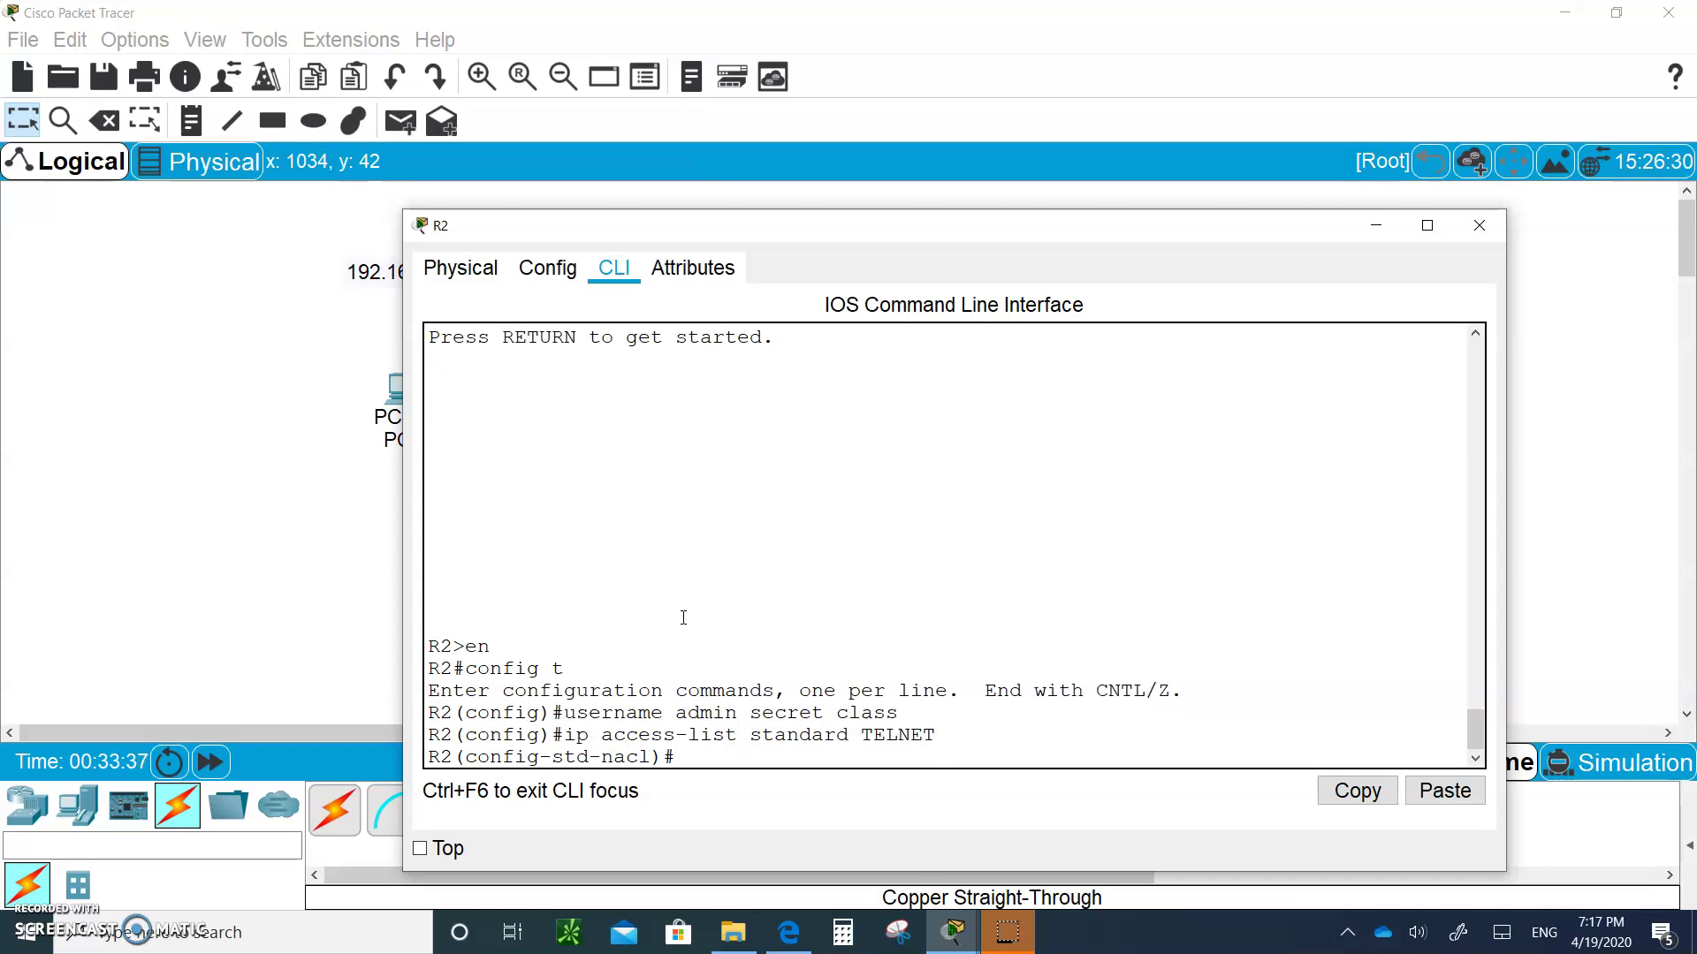
text(permit h)
key(BackSpace)
text(ost)
text(192.168.10.1)
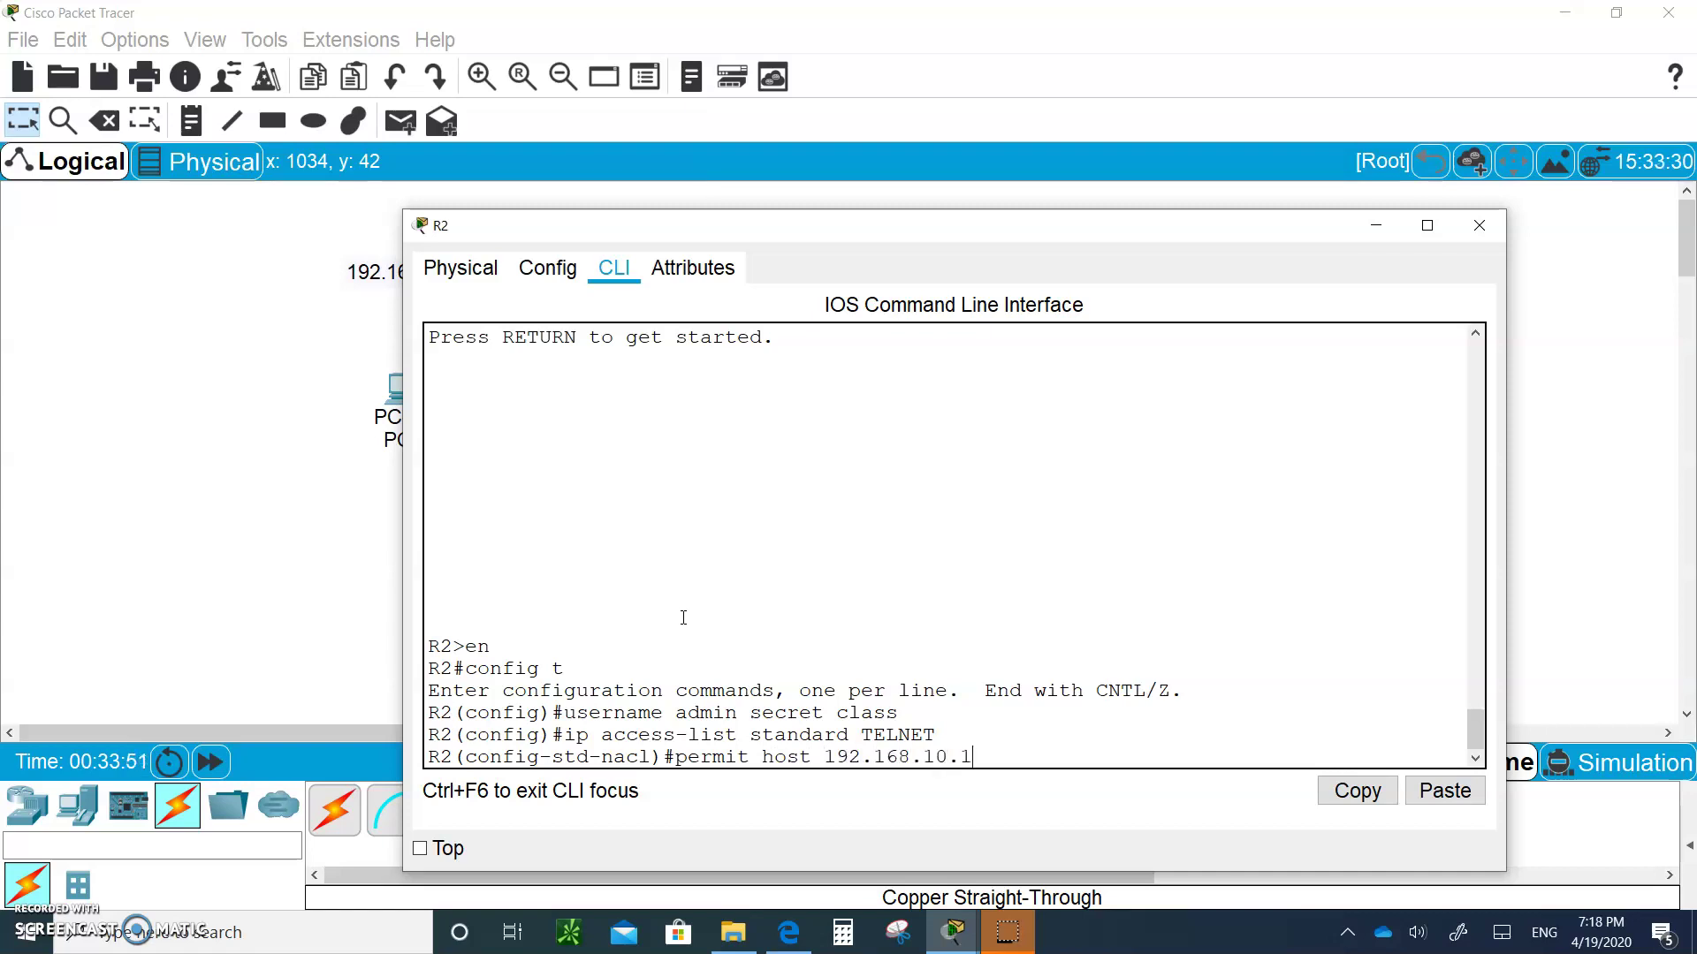
key(Return)
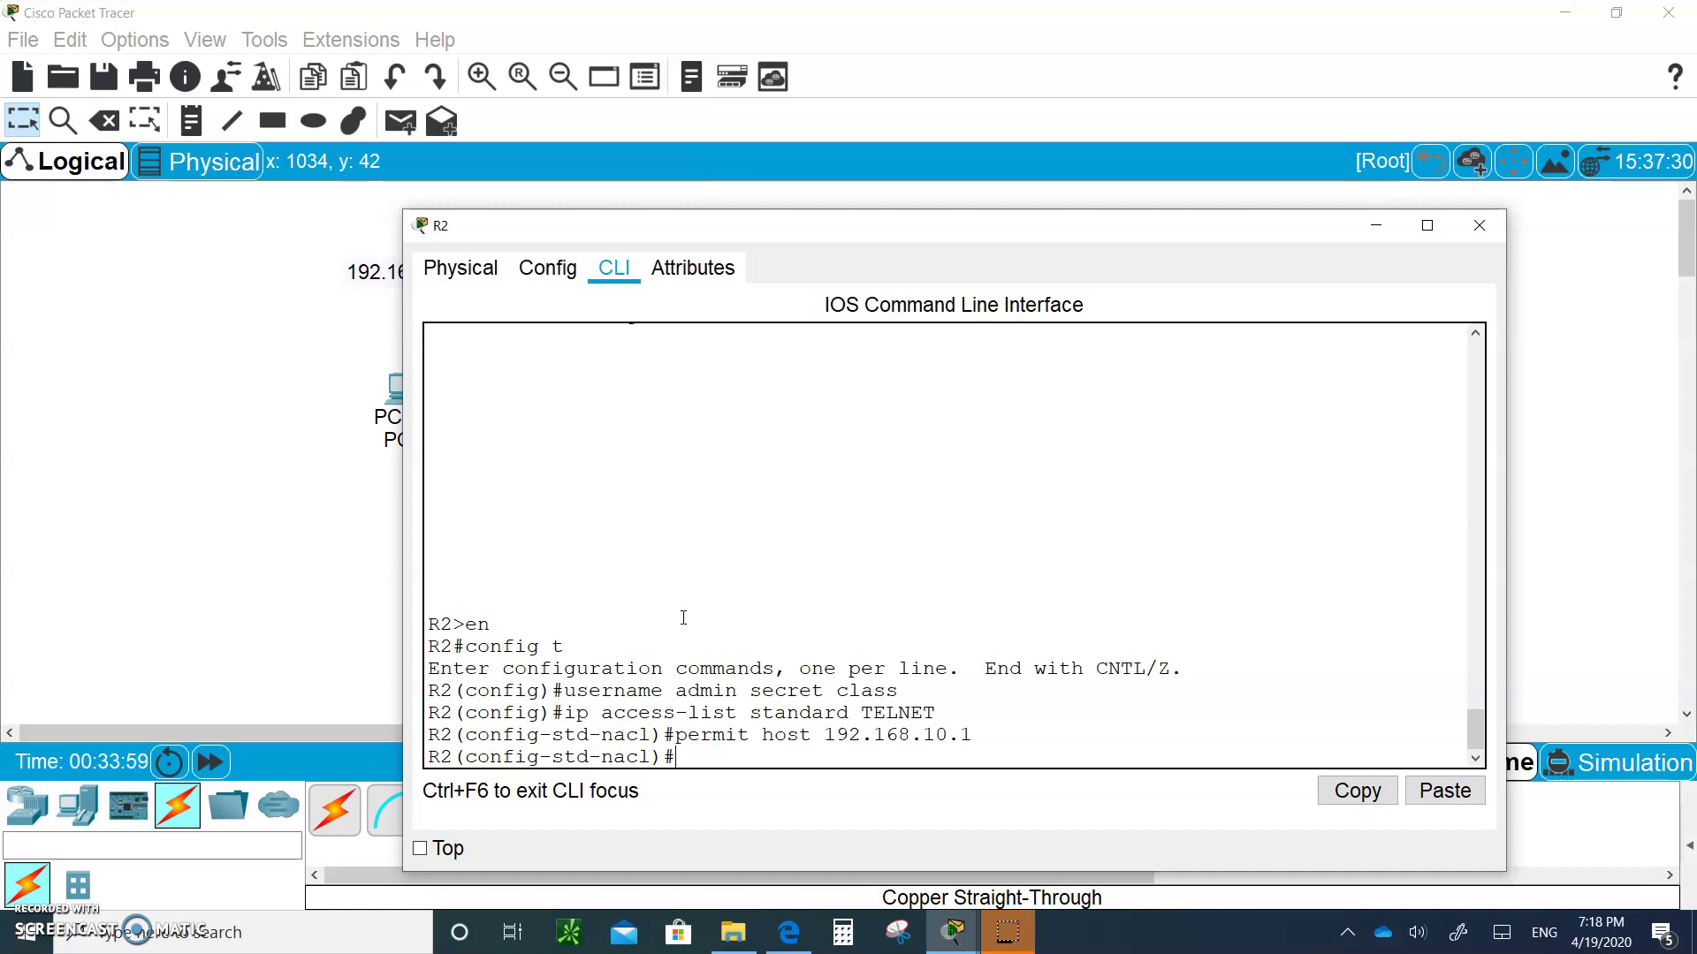
text(line vty 04)
Enter vty lines 0 4 and require local user authentication with login local
key(BackSpace)
text(4)
key(Return)
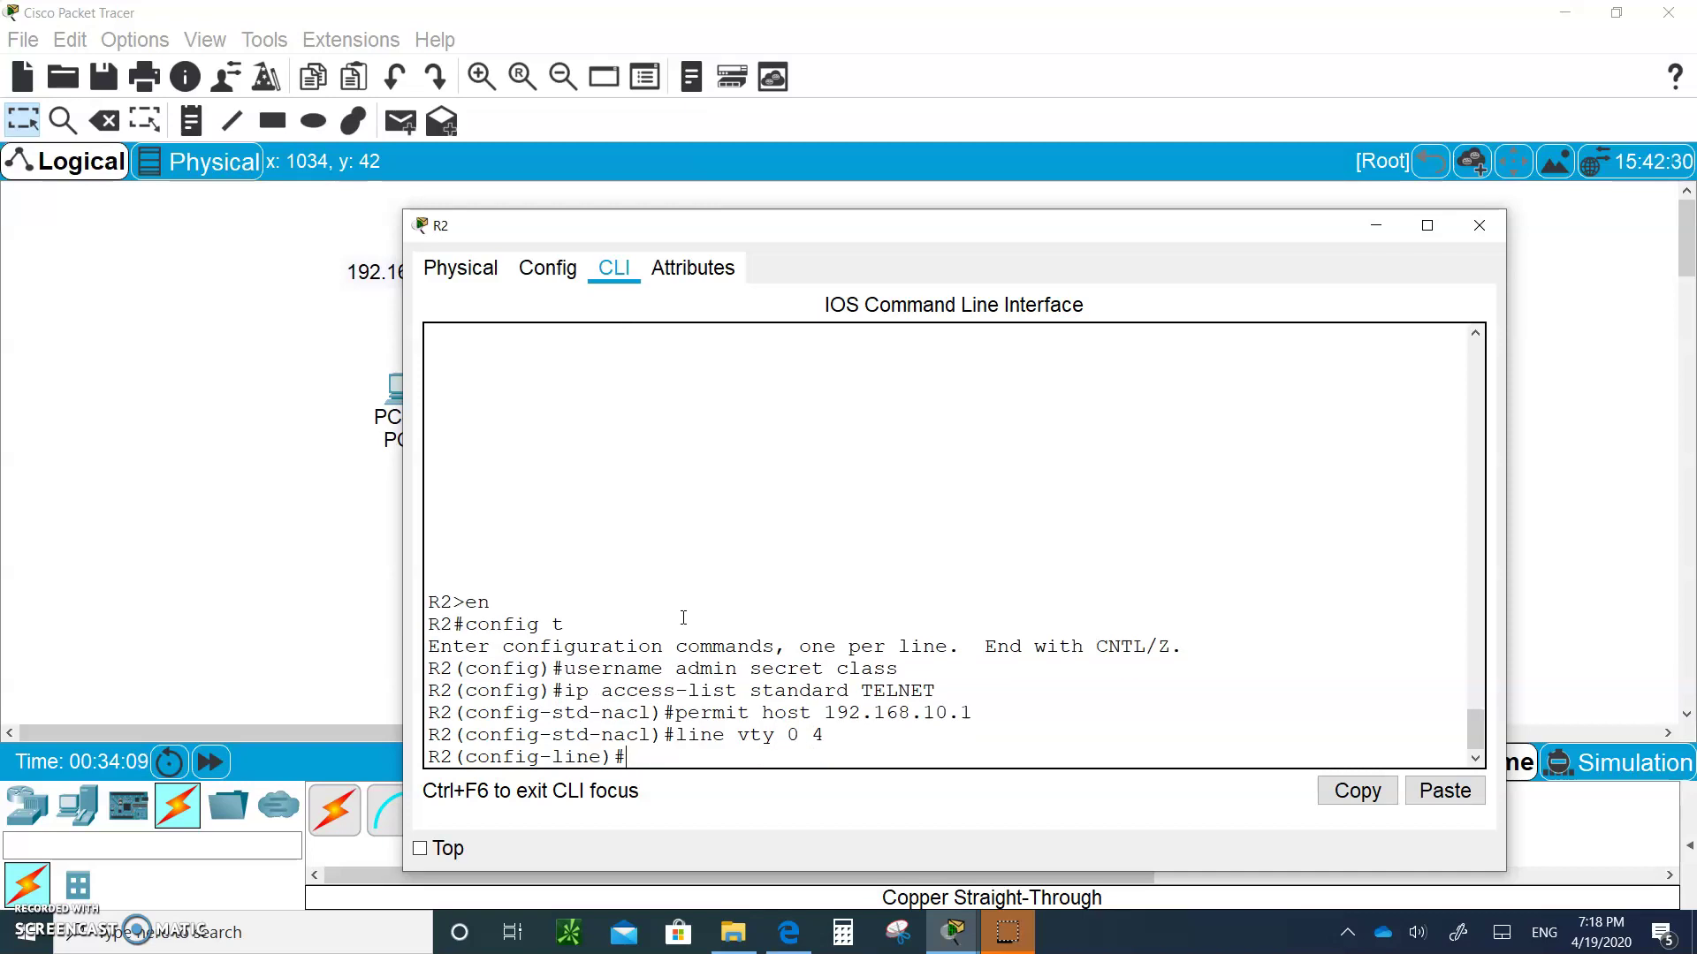
text(lofin local)
key(BackSpace)
text(g)
key(Return)
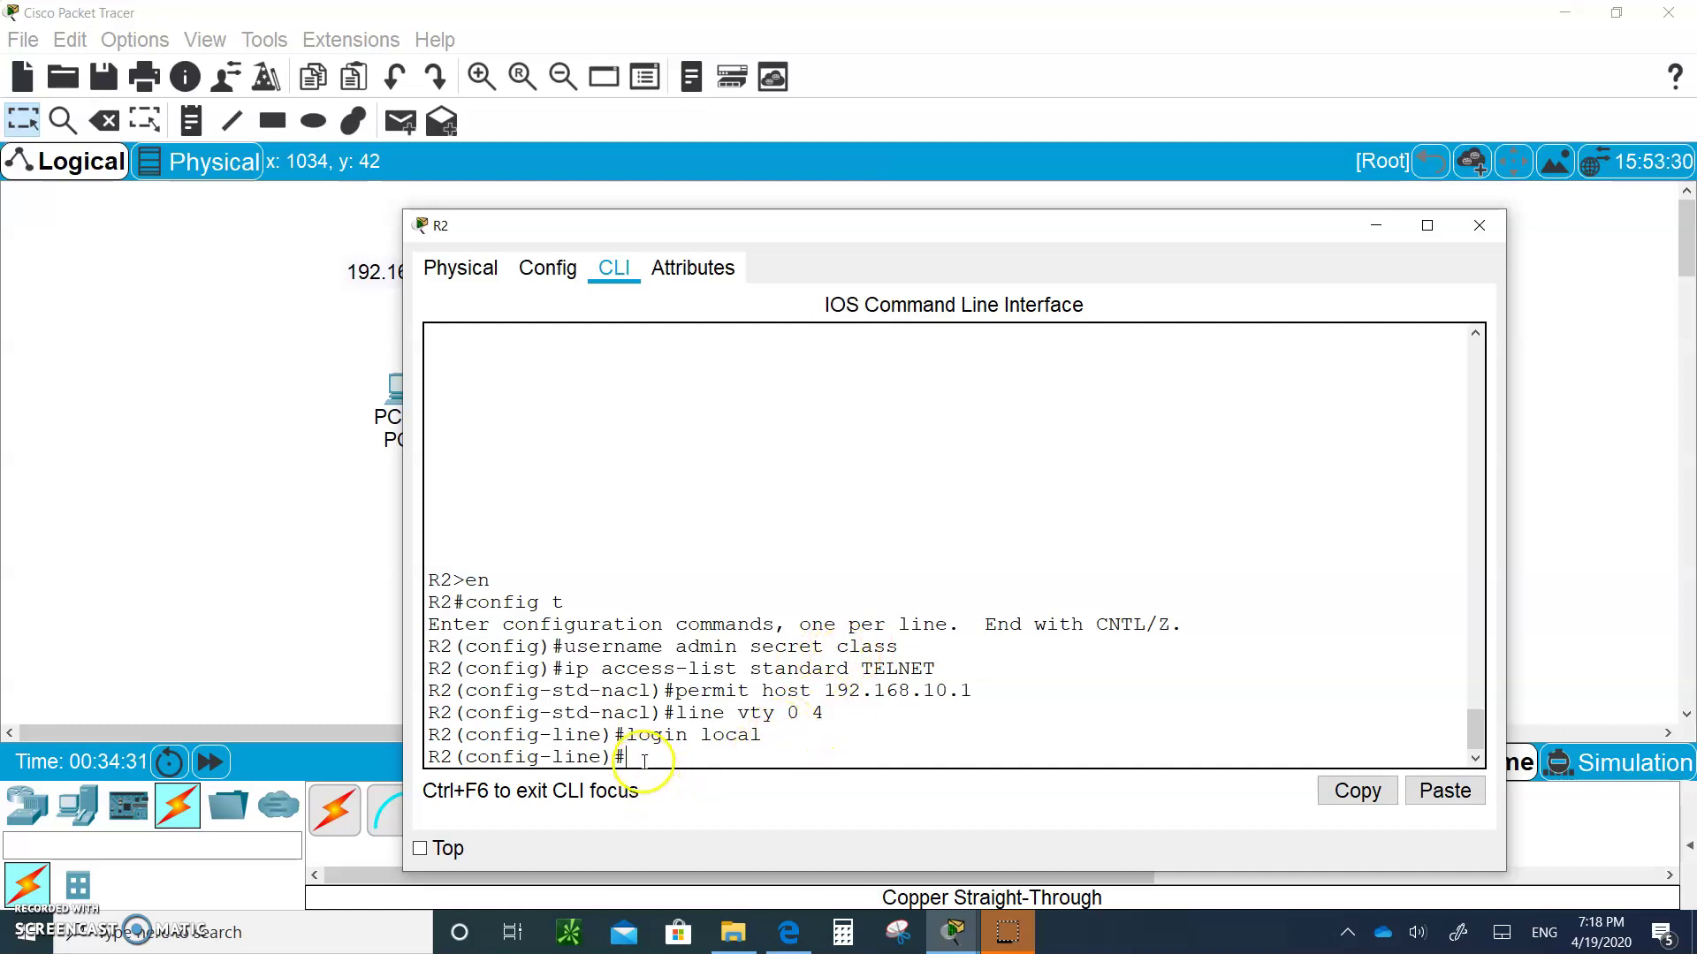
Allow only telnet on the vty lines and apply access-class TELNET in
text(transport input telent)
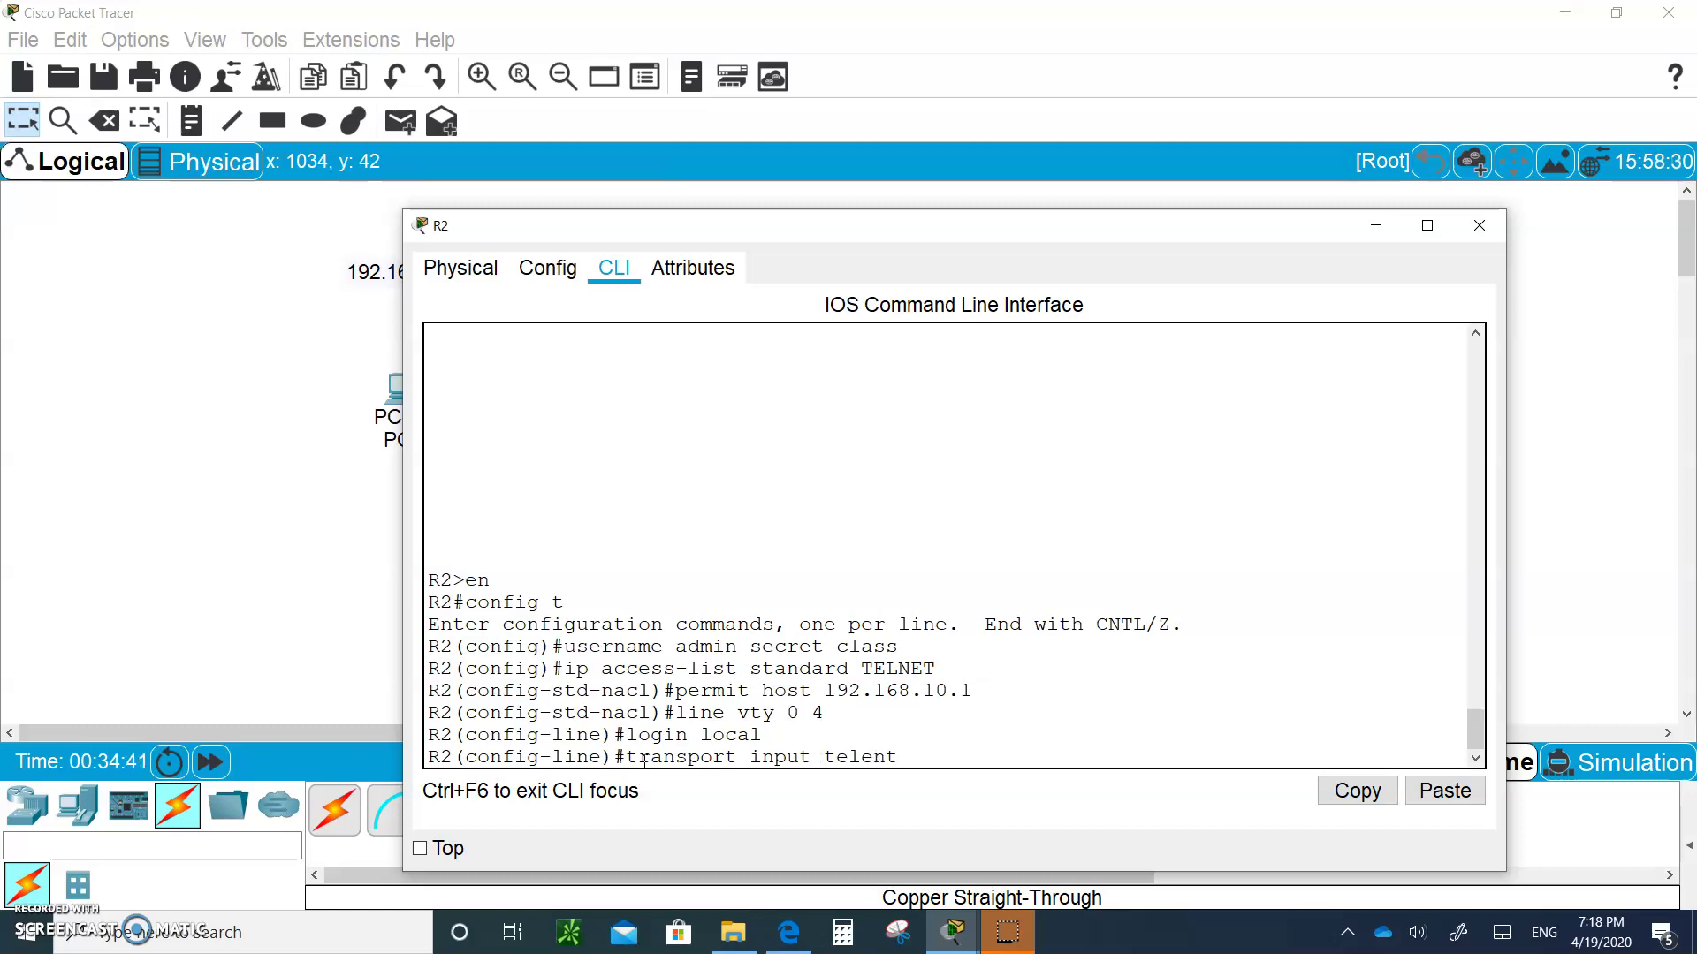
key(Return)
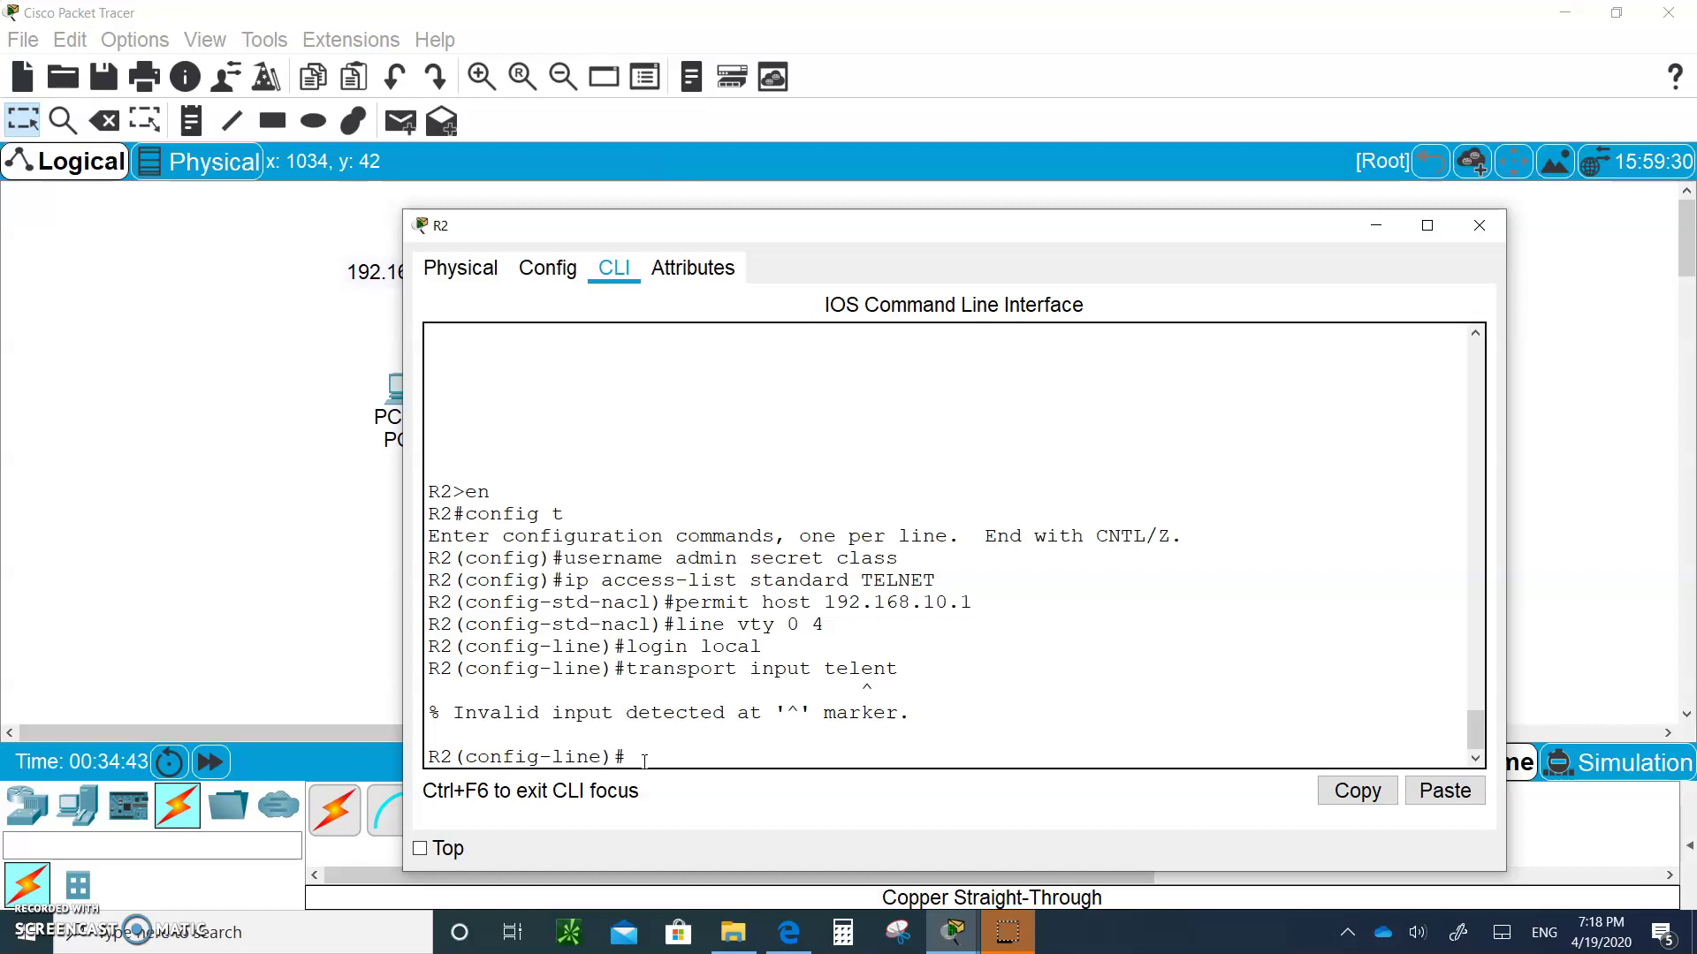
key(Up)
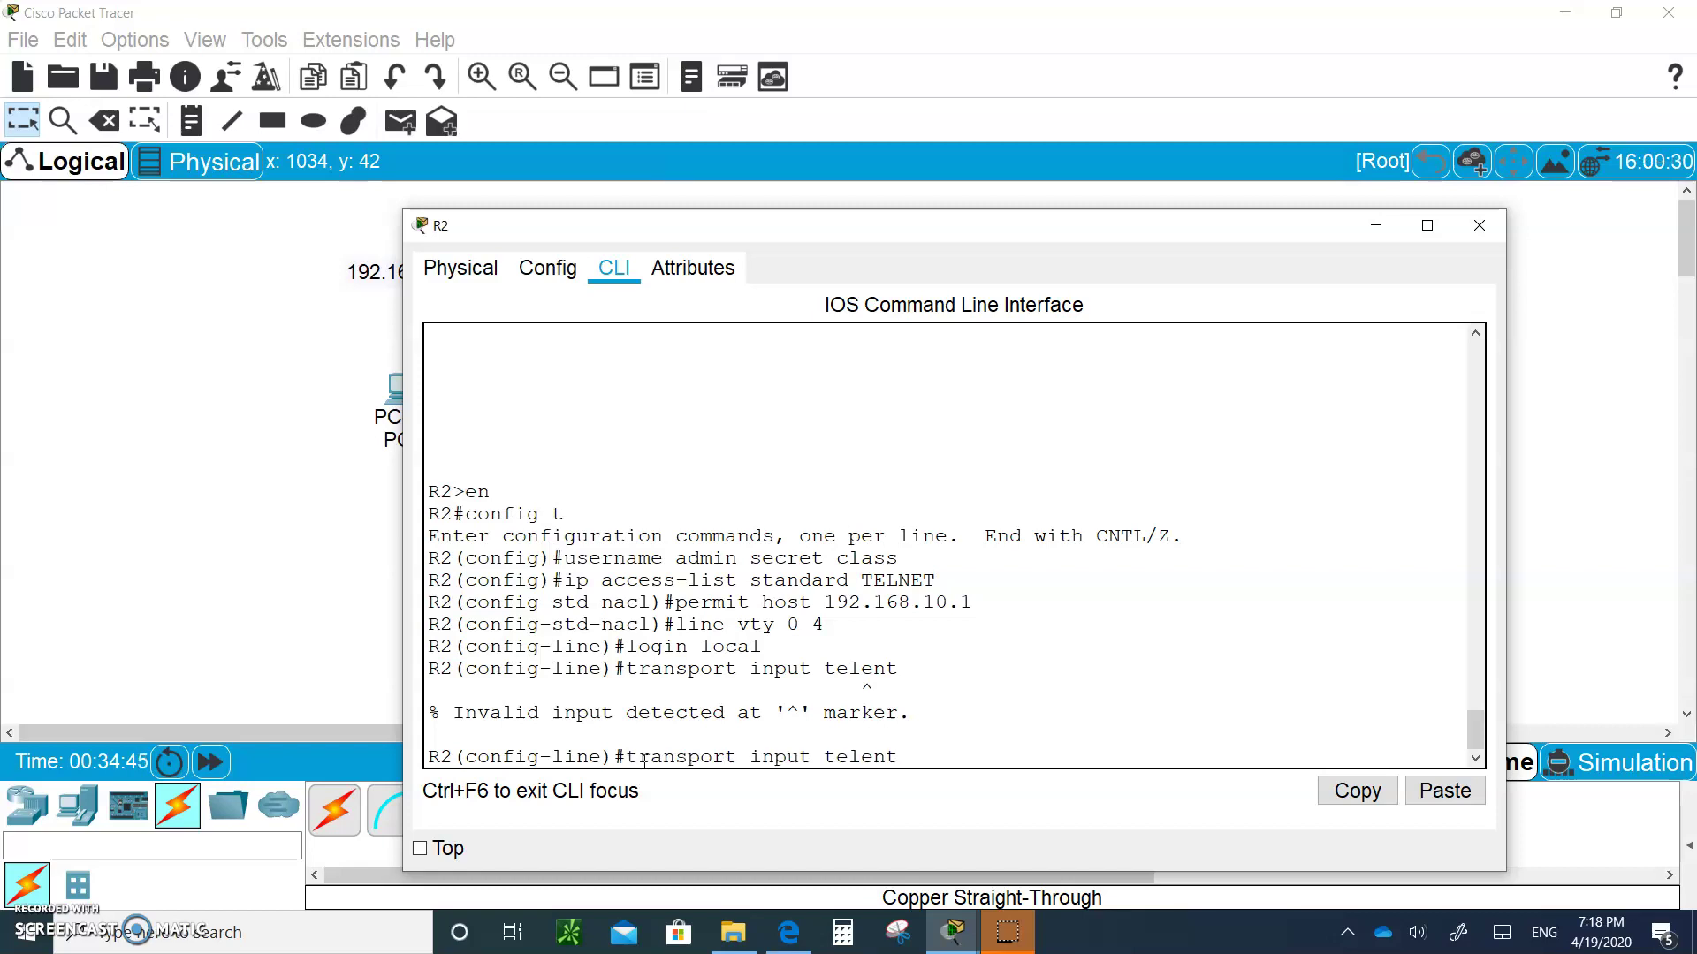
key(BackSpace)
key(BackSpace)
text(net)
key(Return)
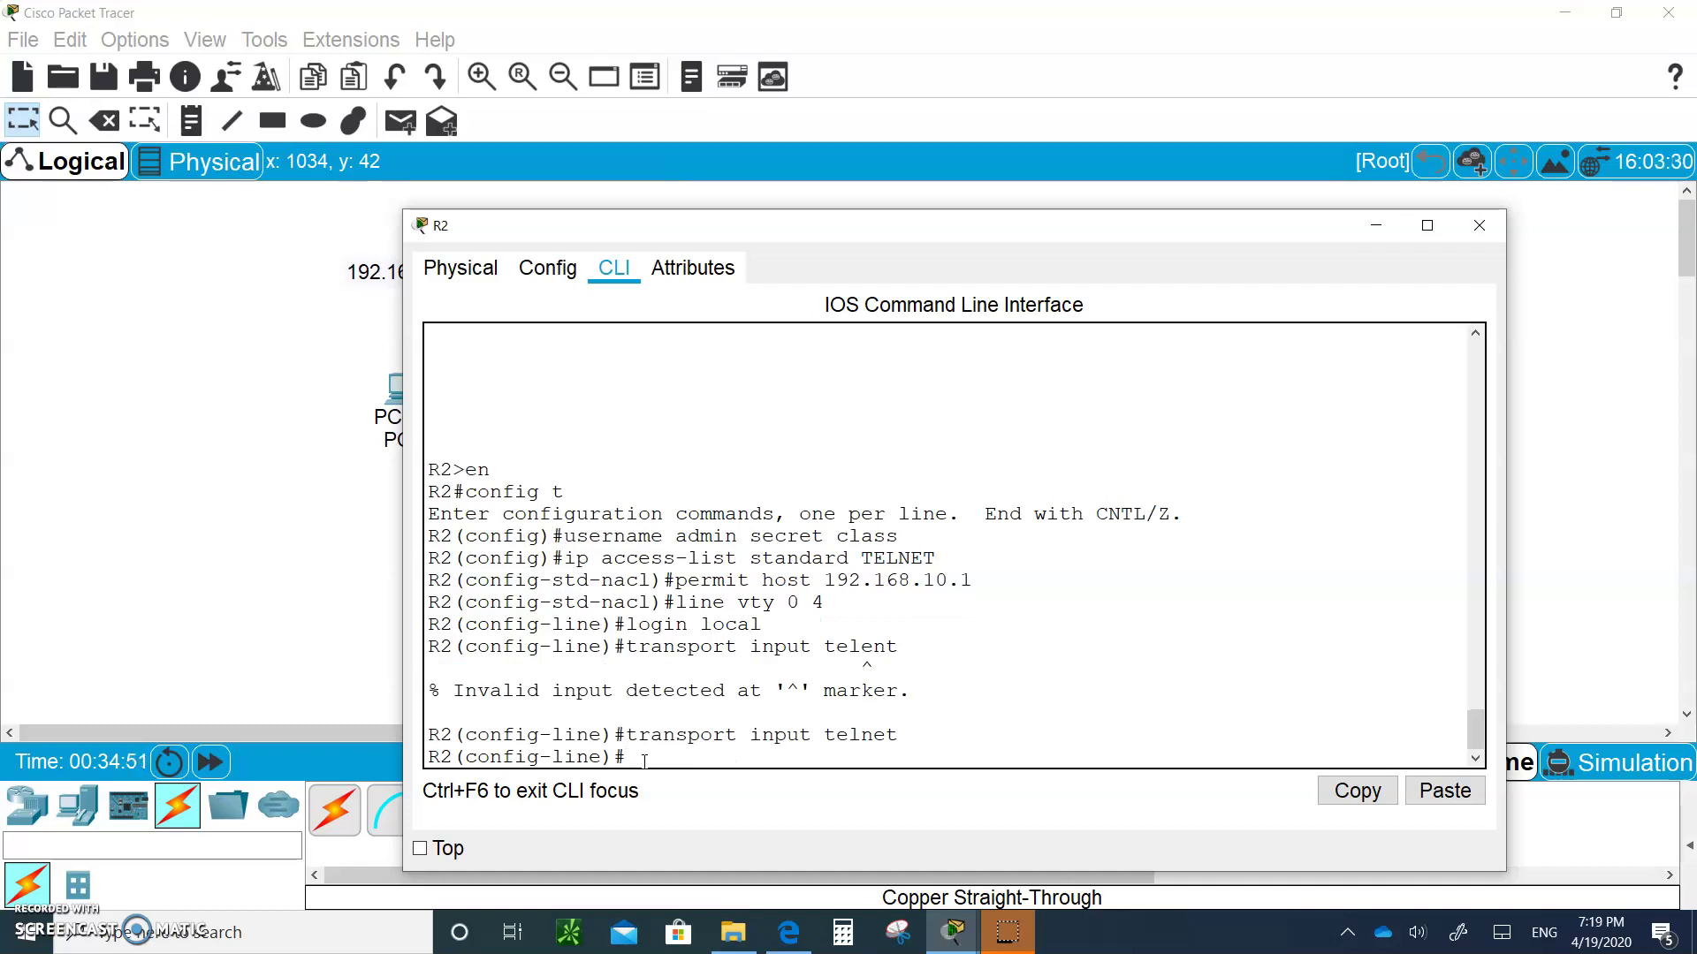
text(access-class)
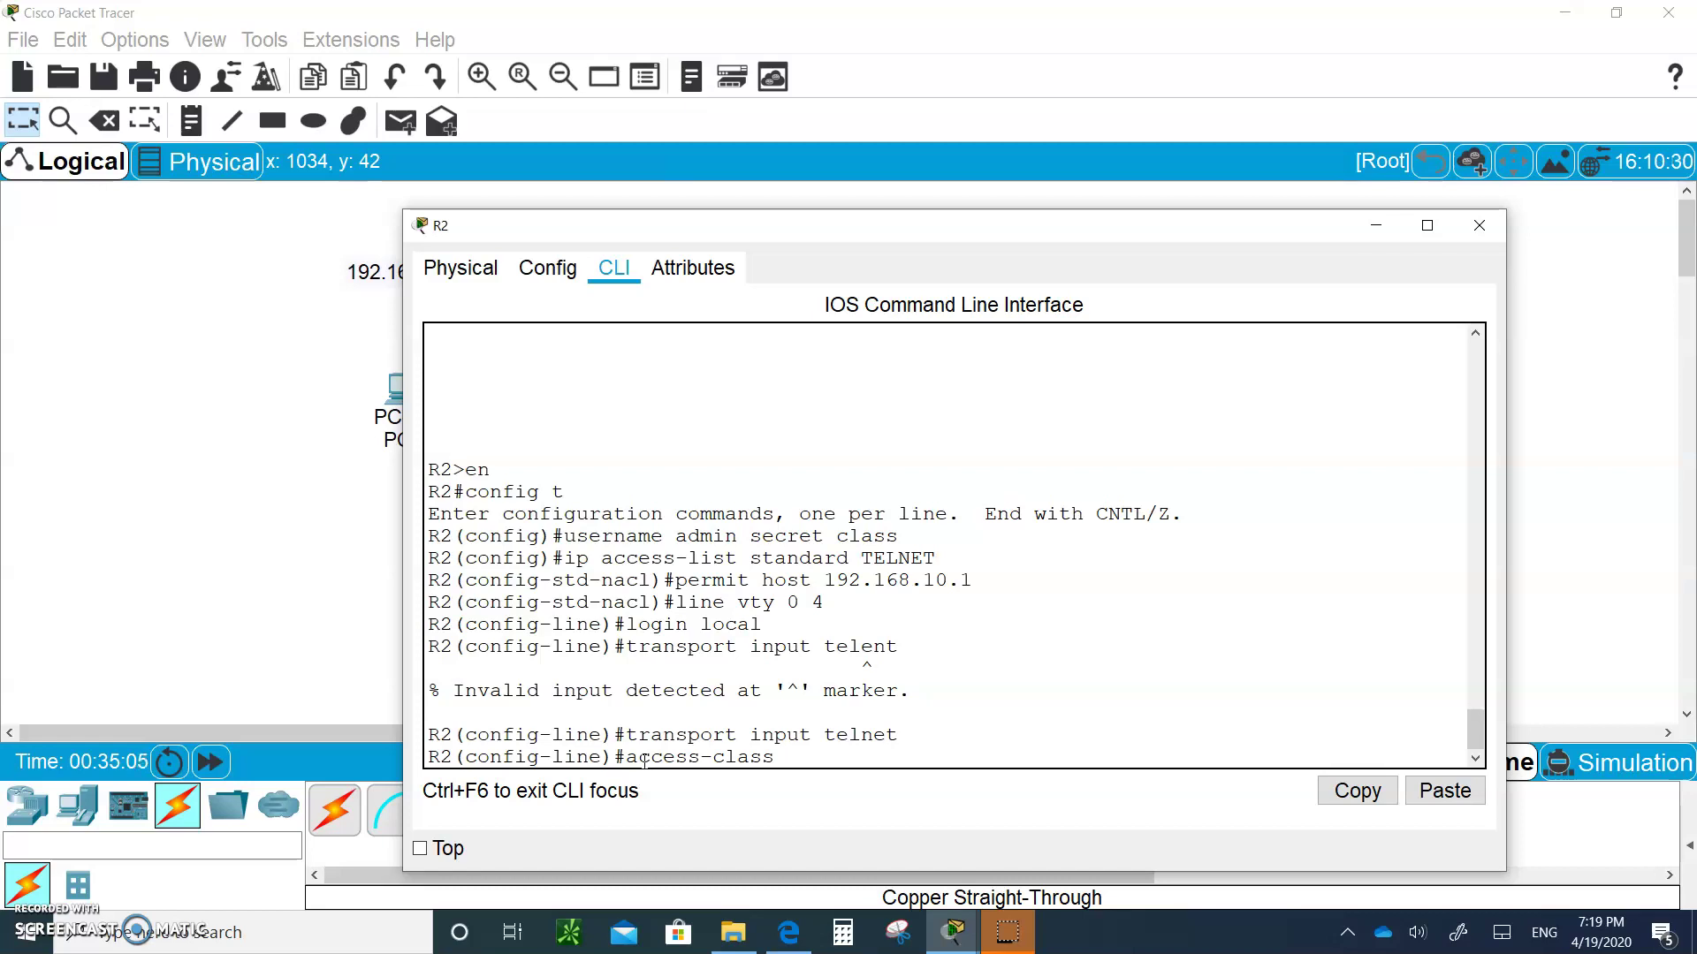
text(TEL)
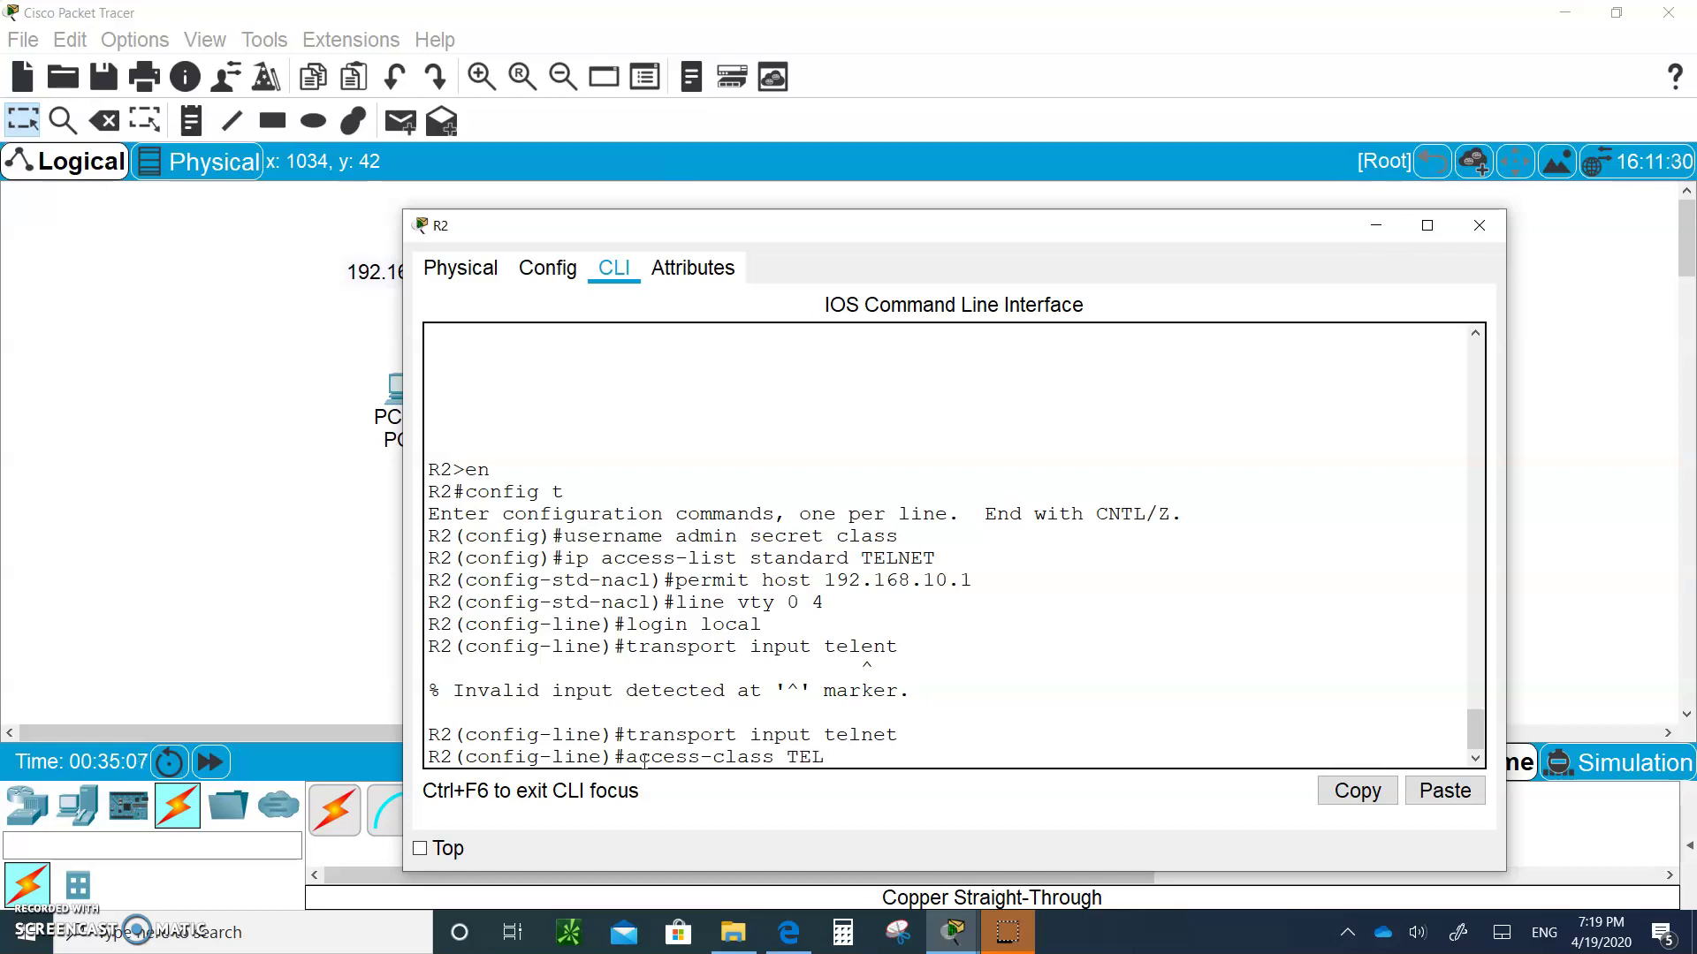
text(NET in)
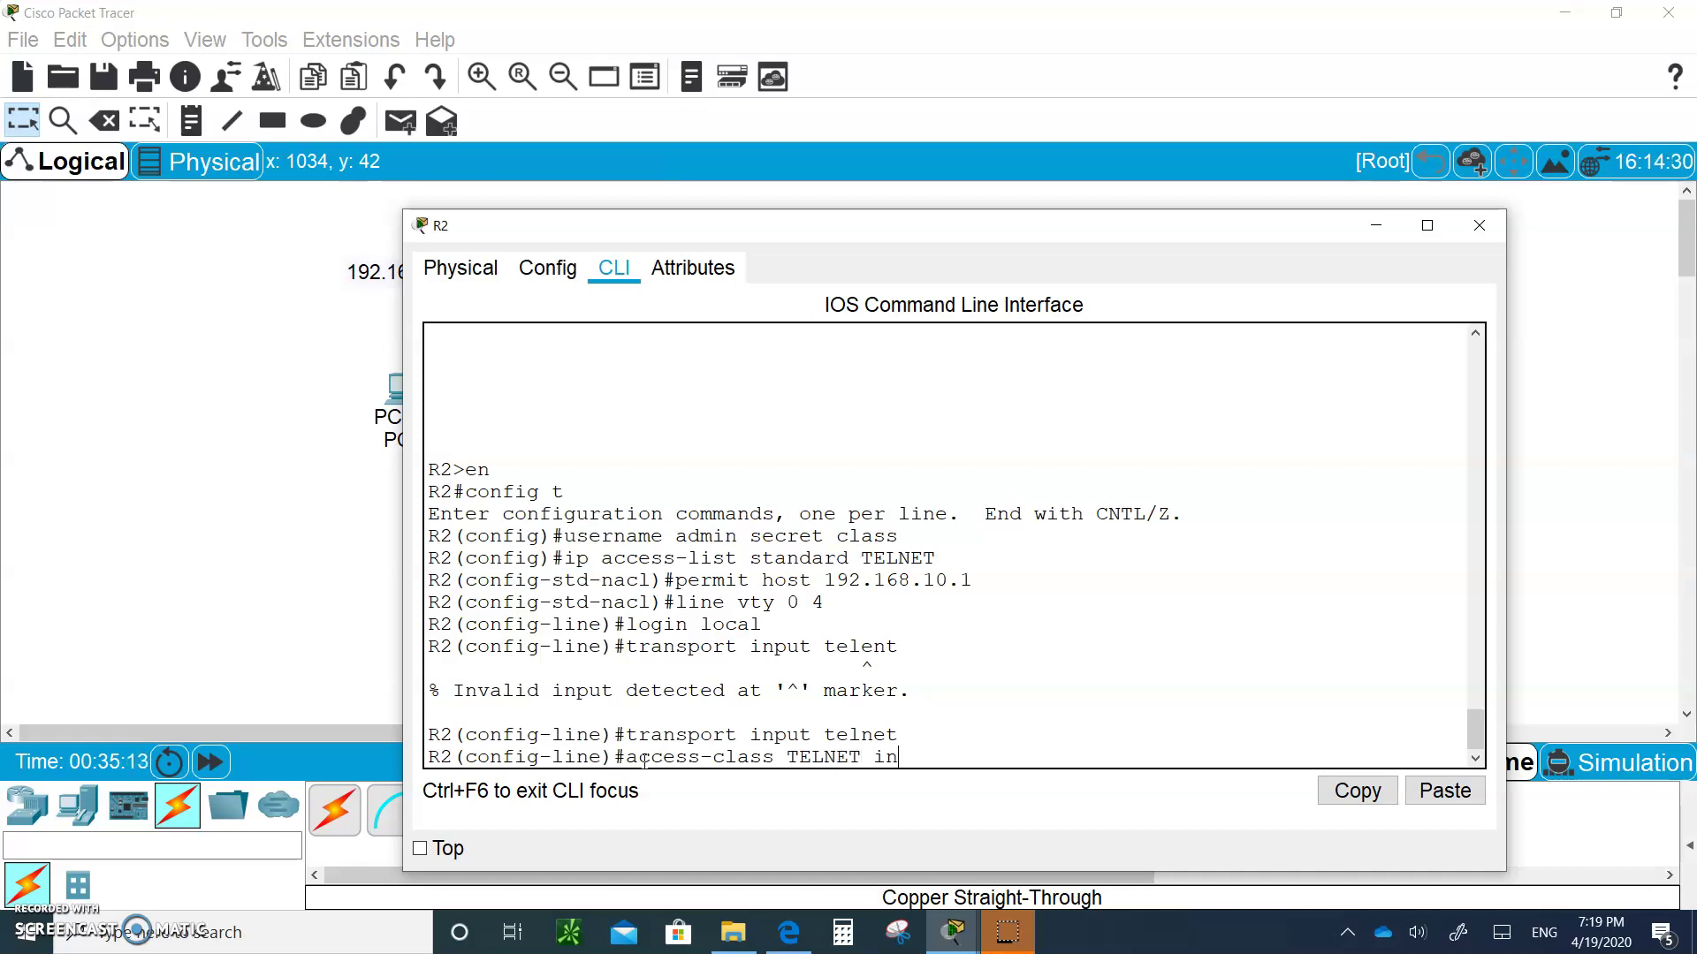
key(Return)
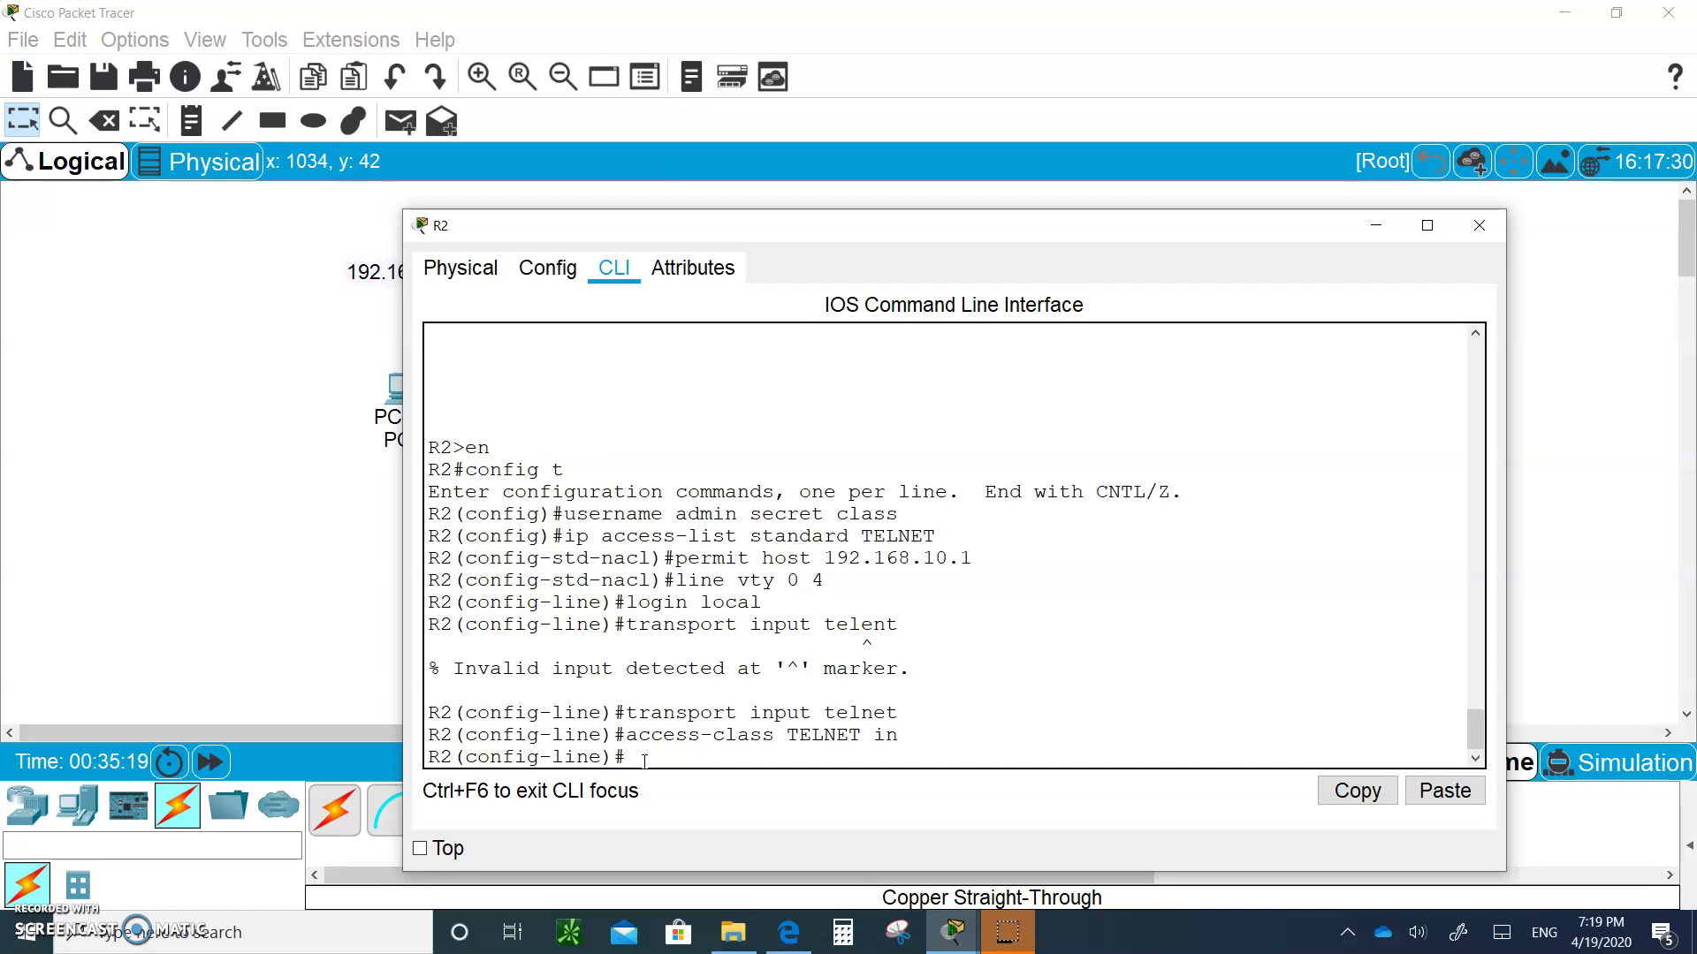
Open PC0's Command Prompt and start a telnet command, correcting the mistyped address
click(1379, 224)
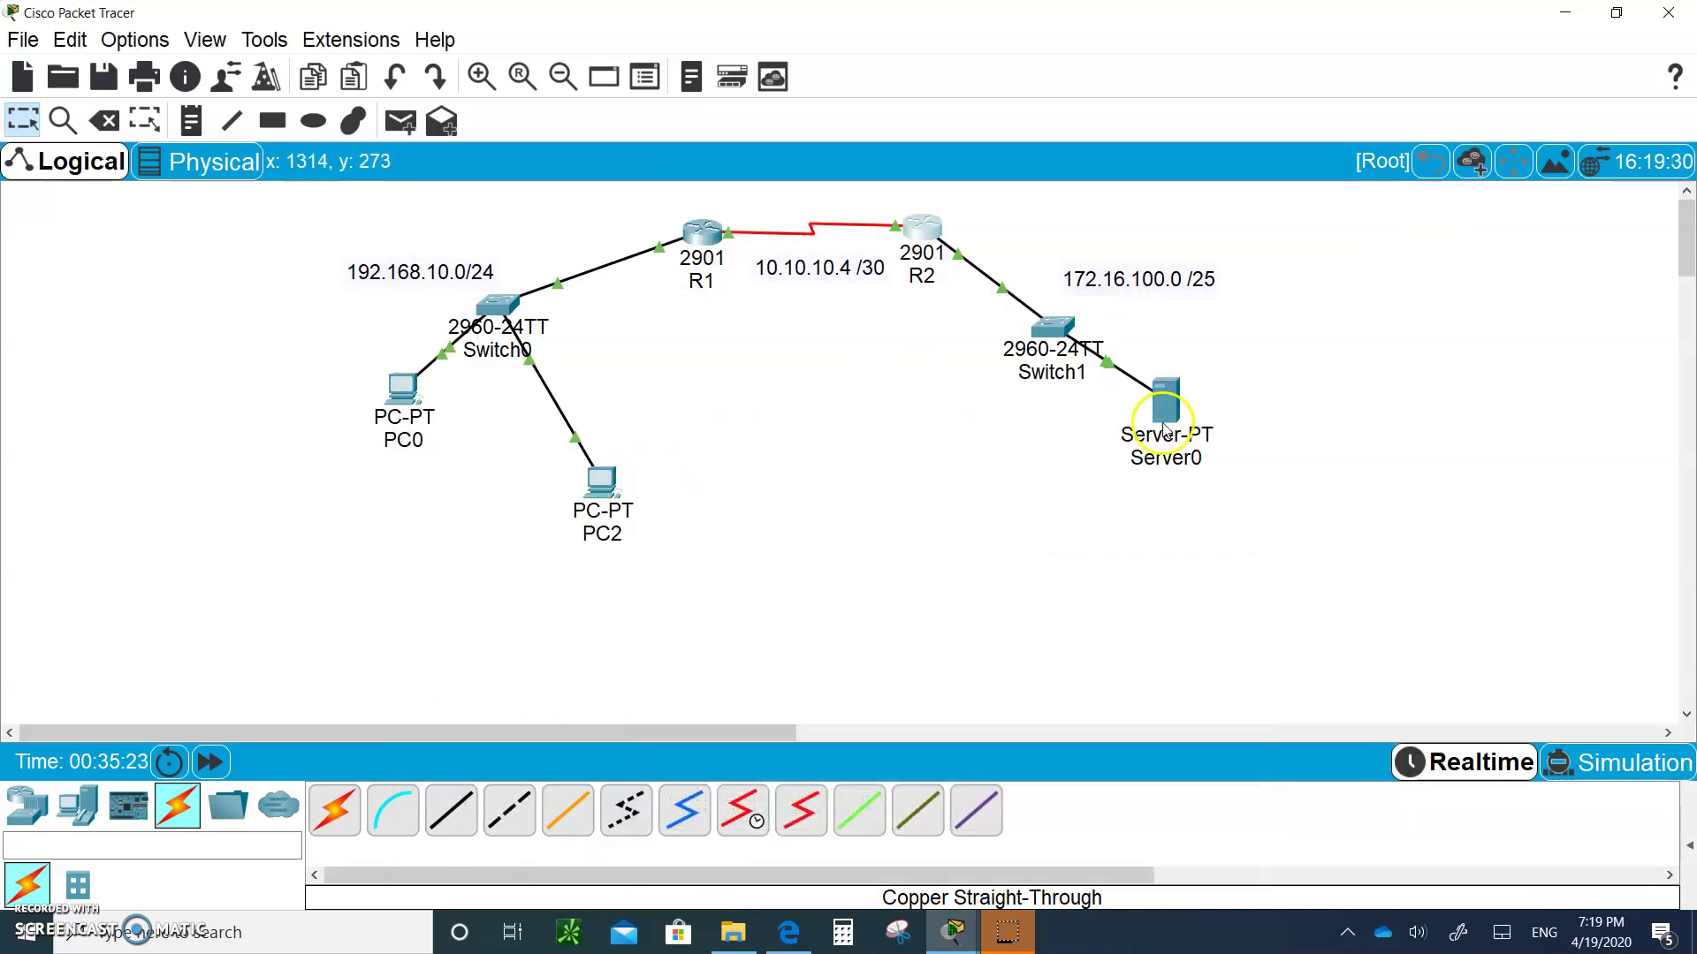
click(399, 395)
click(1172, 240)
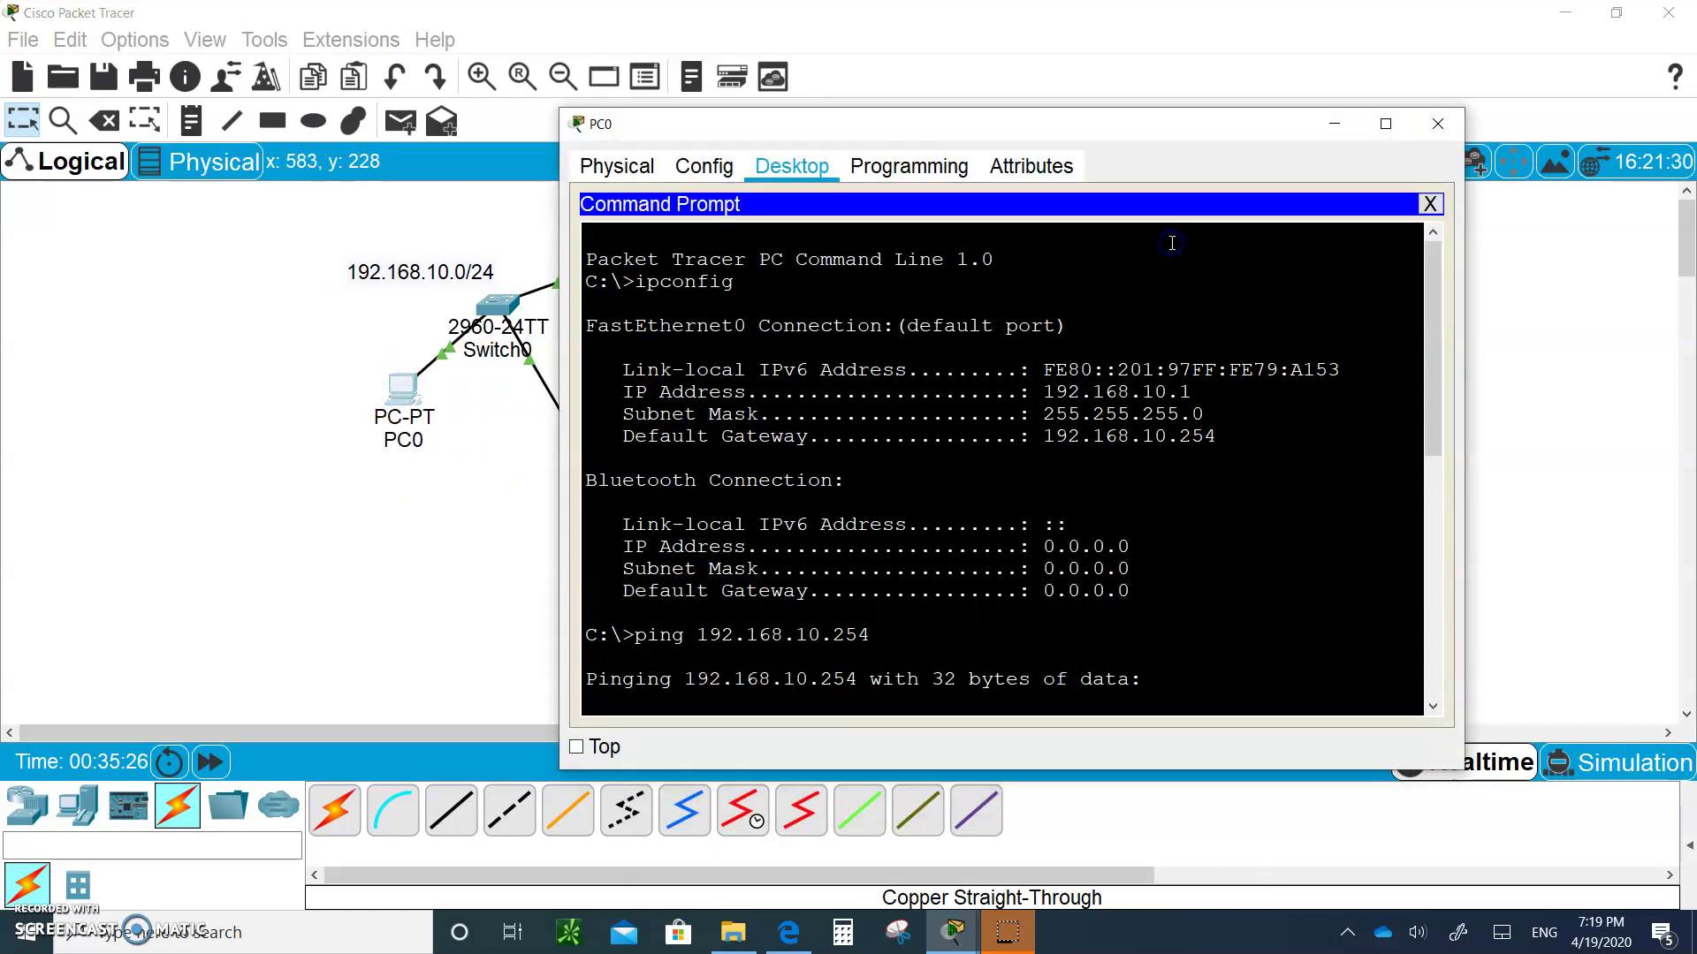
key(Return)
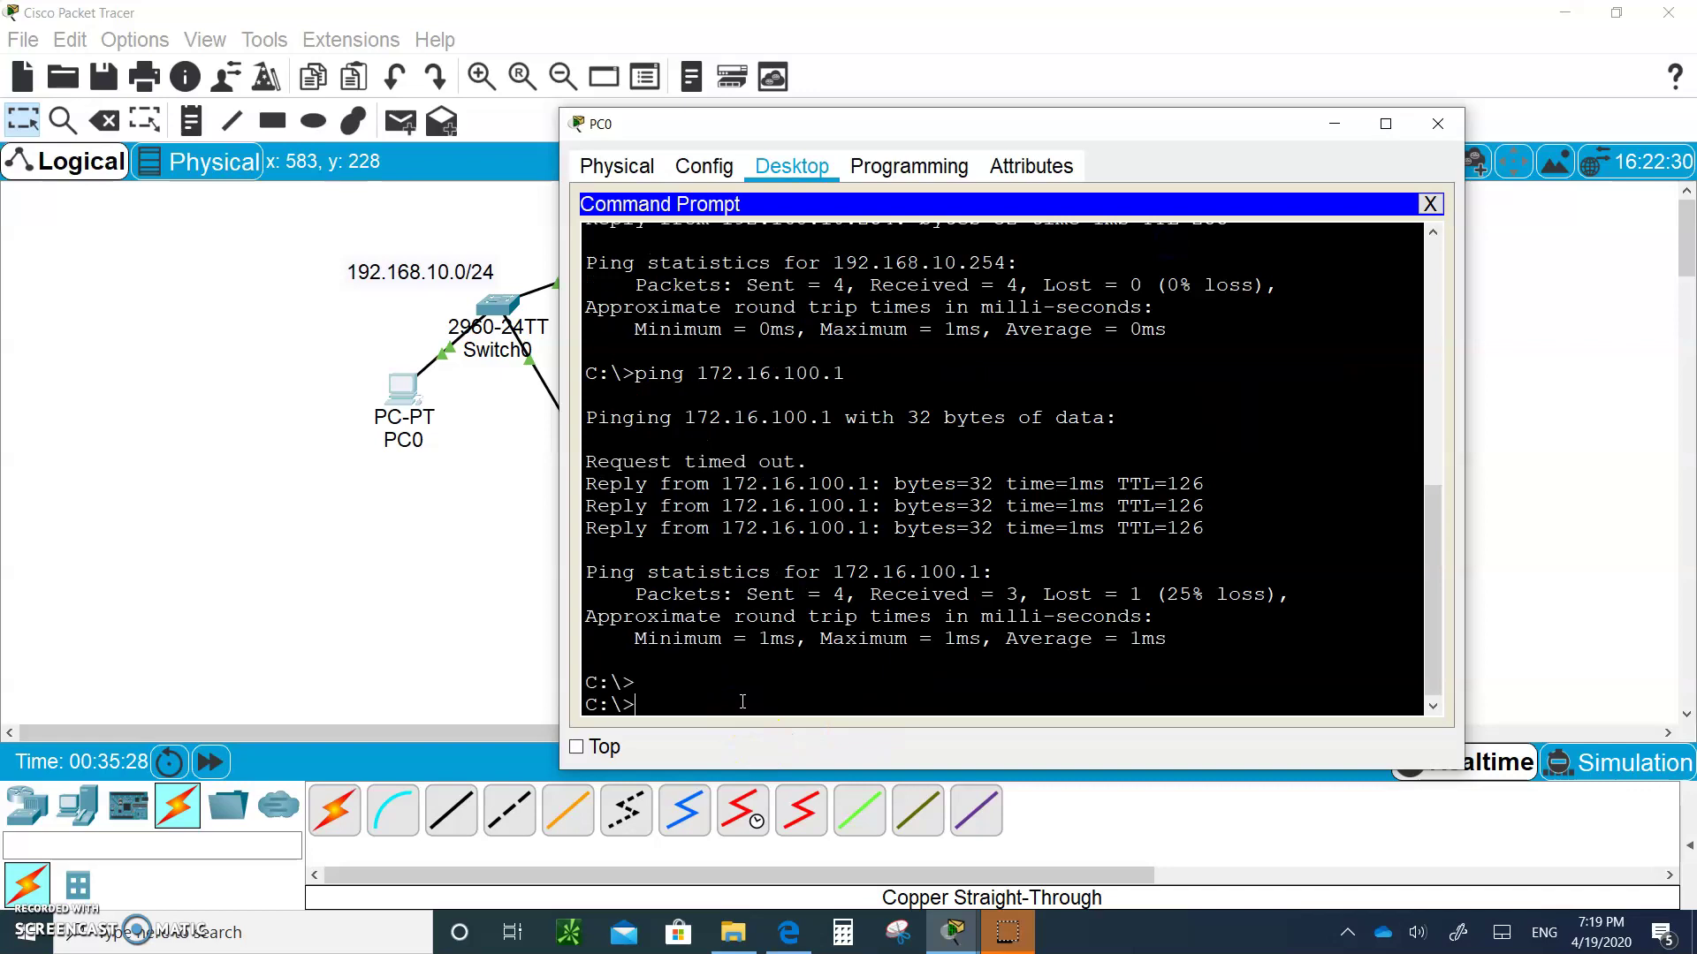
text(telnet 172)
key(BackSpace)
key(BackSpace)
key(BackSpace)
click(1113, 491)
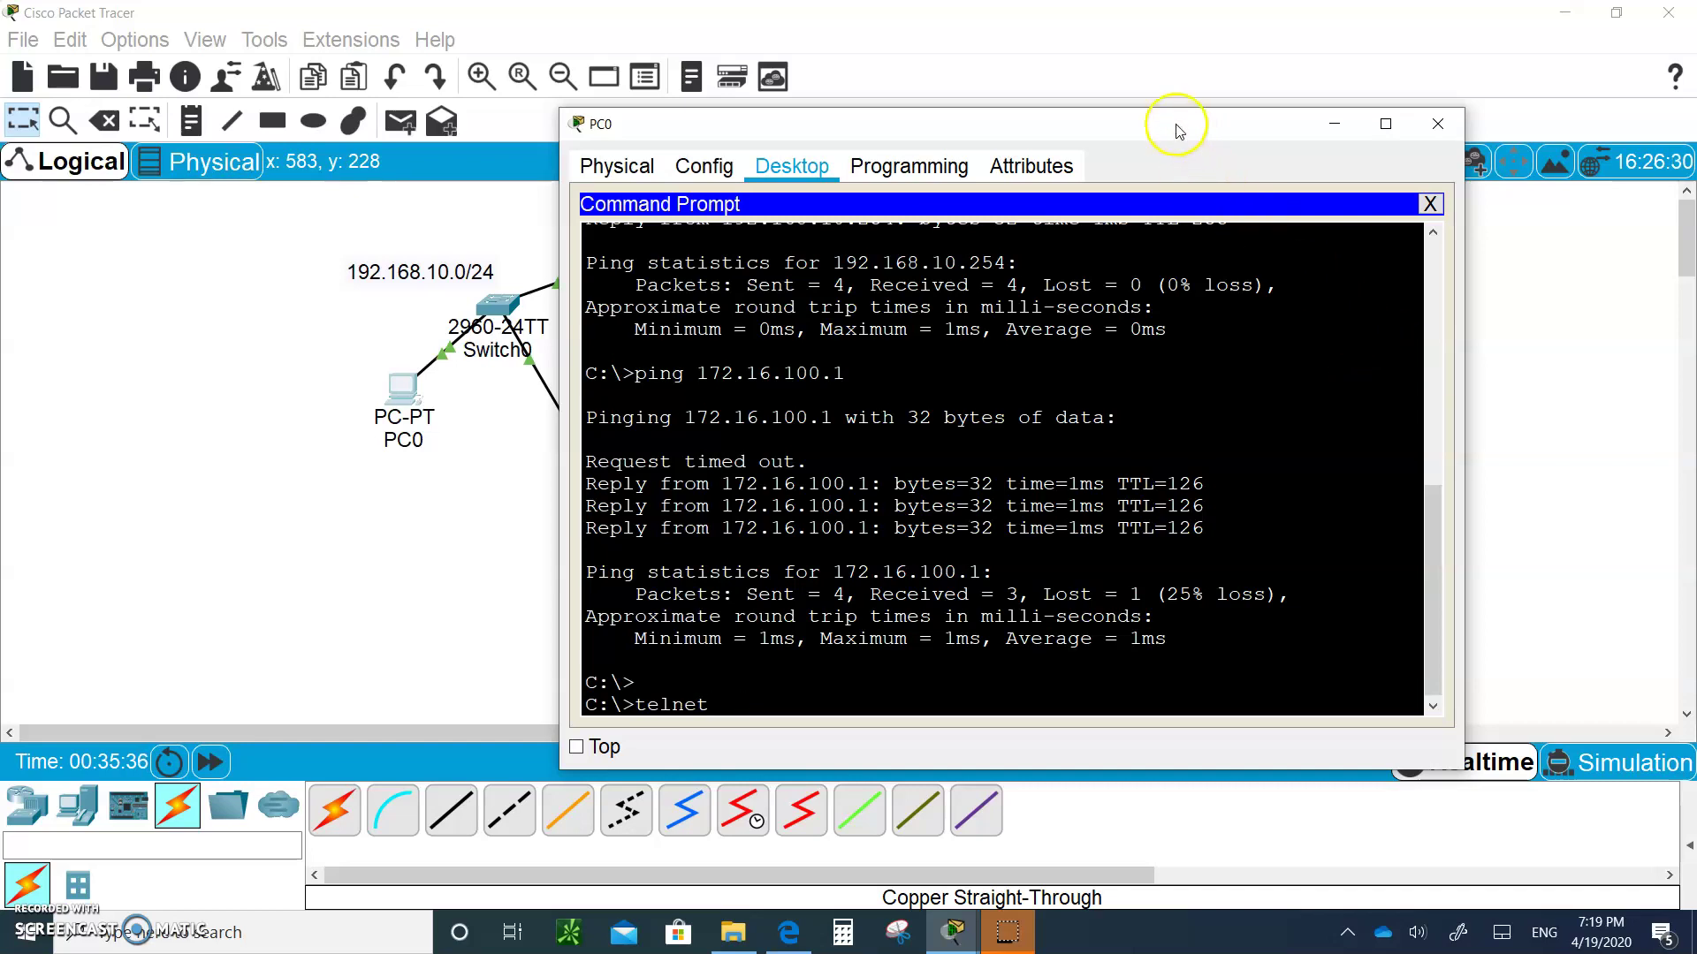
drag(1174, 124, 1150, 557)
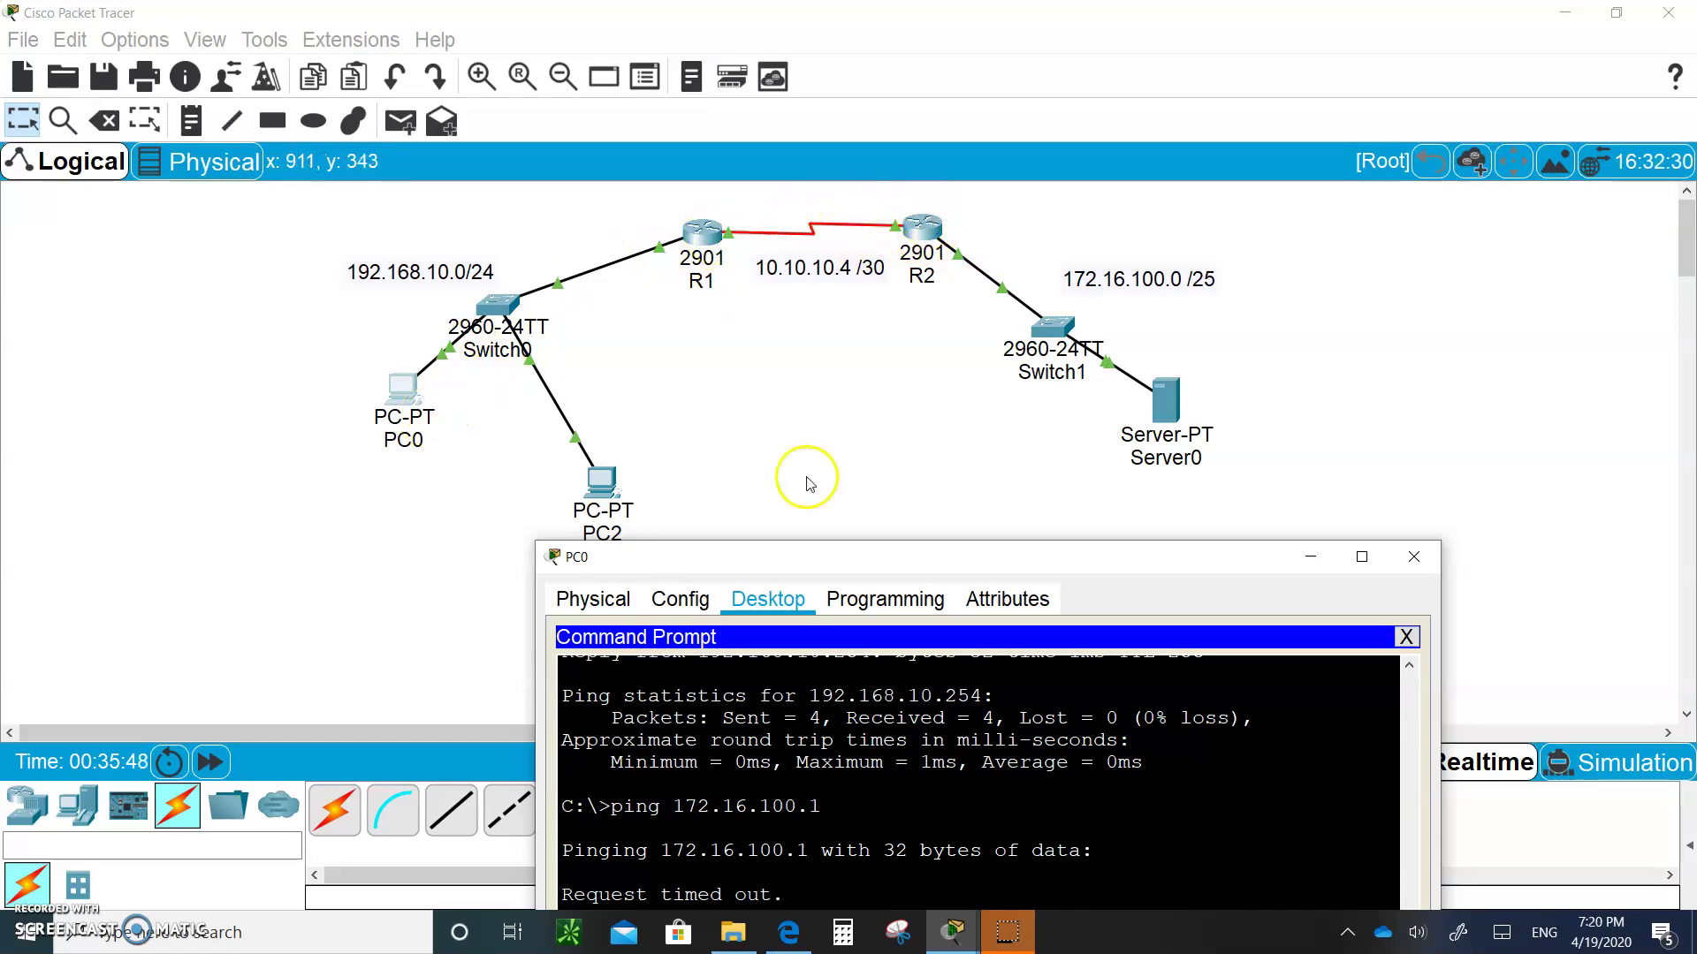
drag(896, 555, 827, 177)
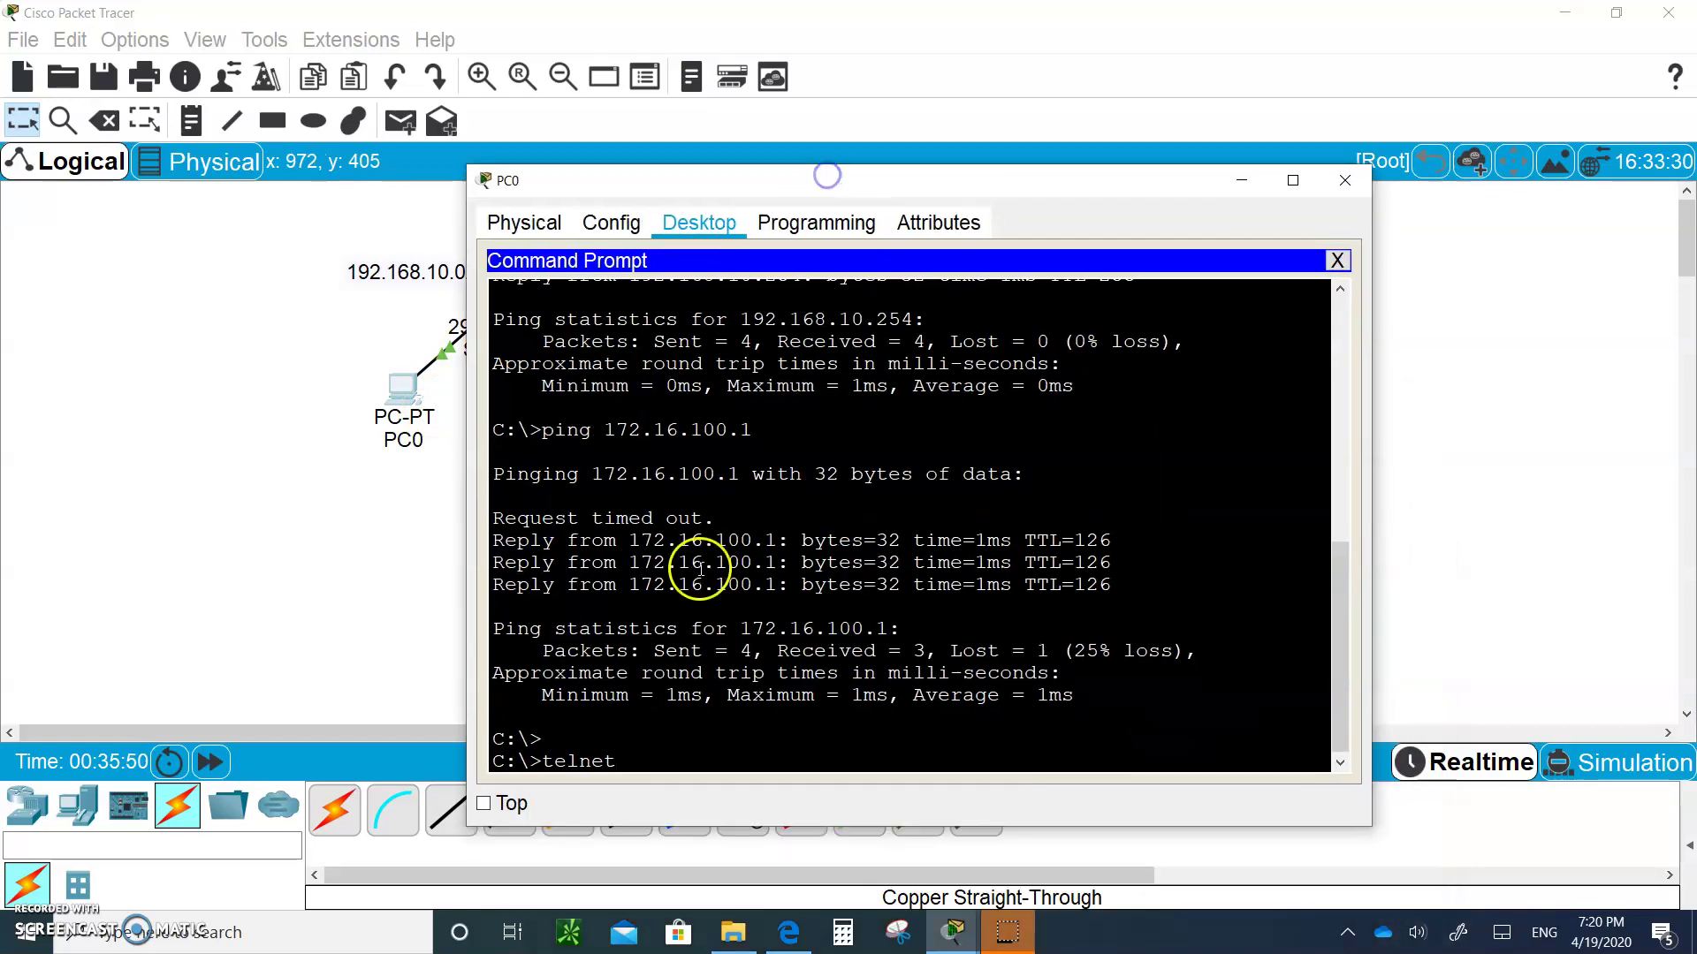
Telnet to R2 at 10.10.10.6, log in as admin, and try enable, which reports no password set
text(10.10.10.6)
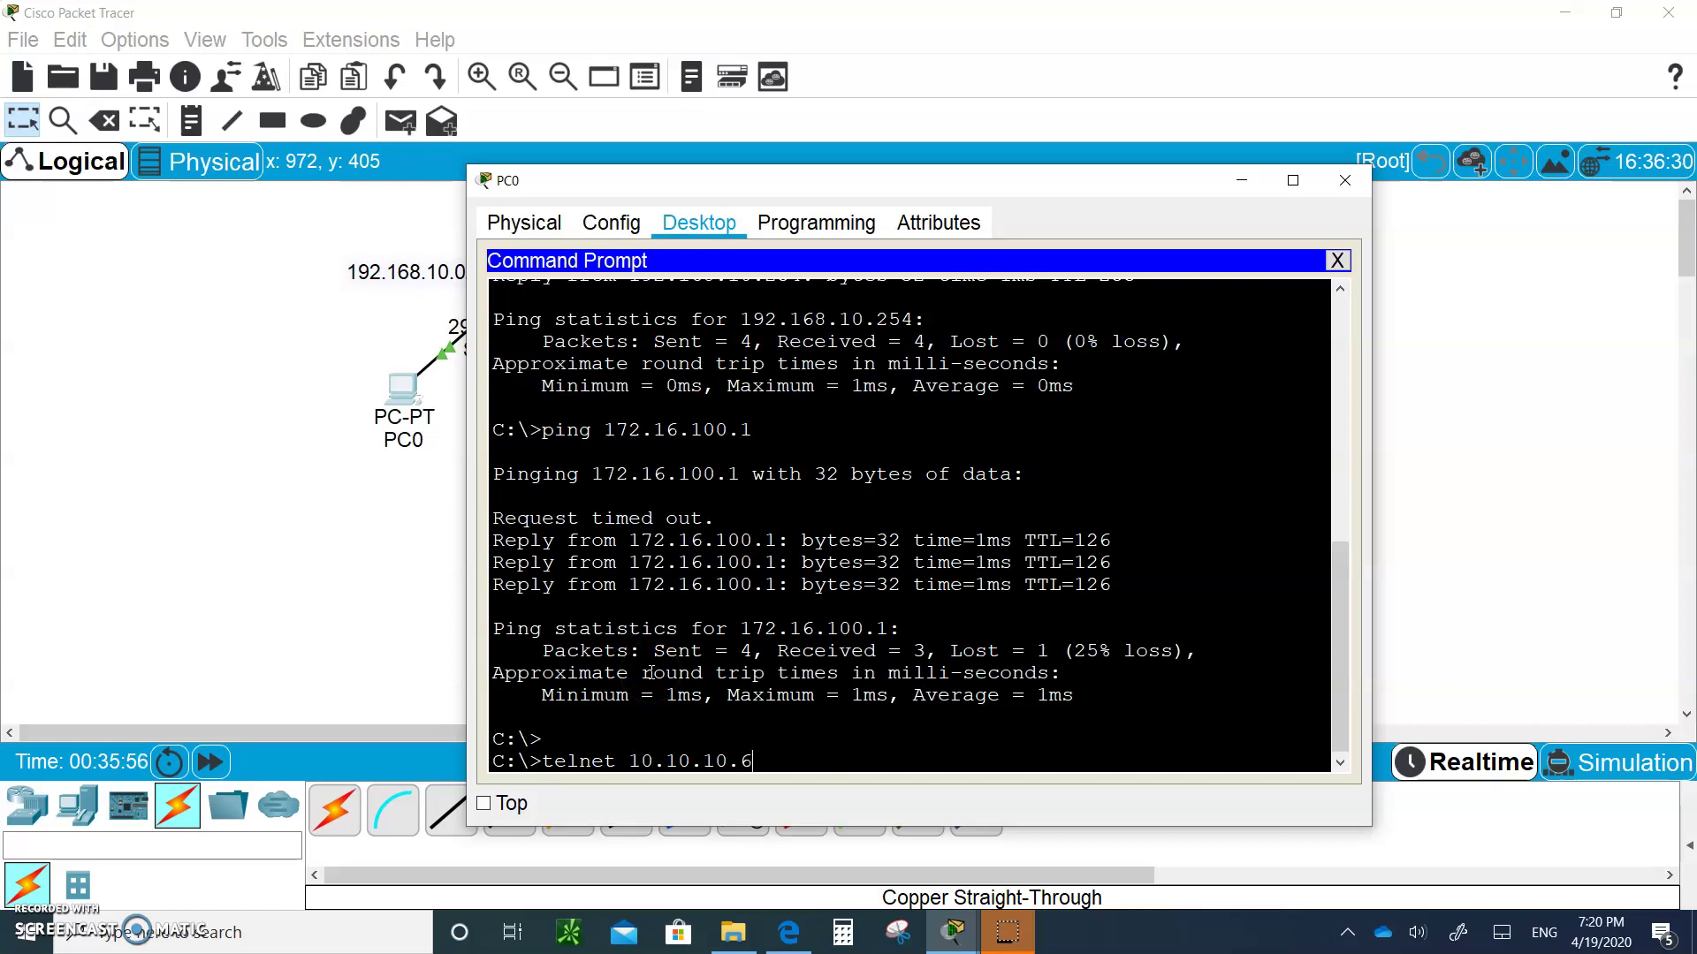
key(Return)
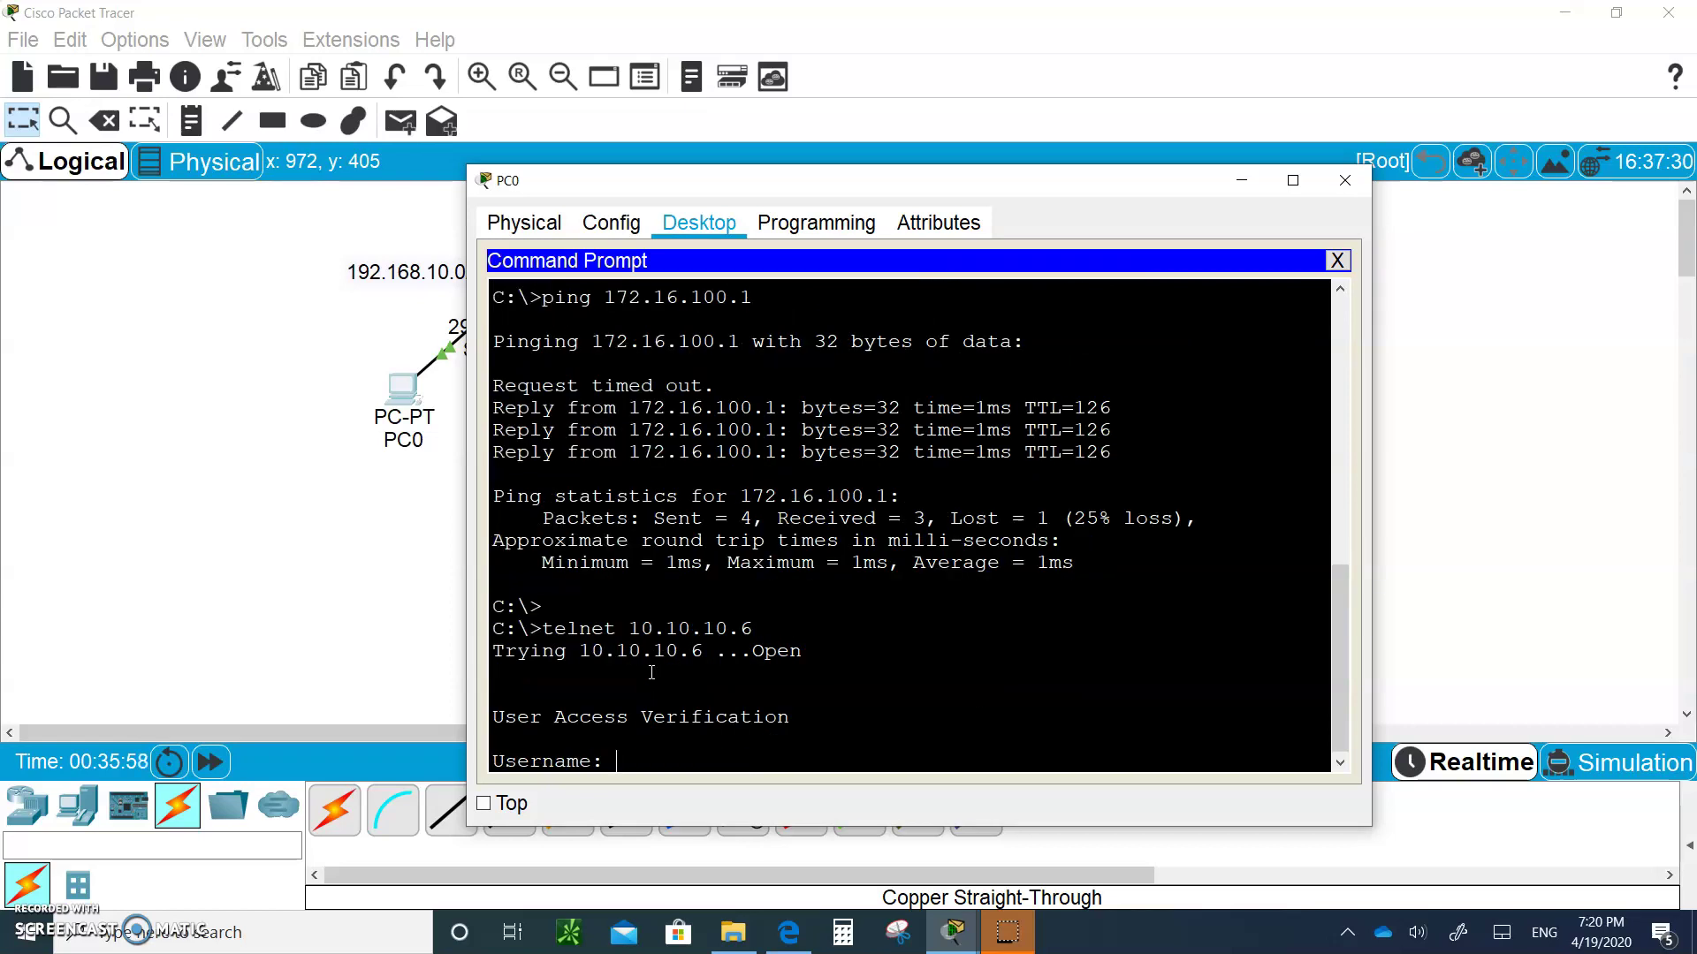
text(admin)
key(Return)
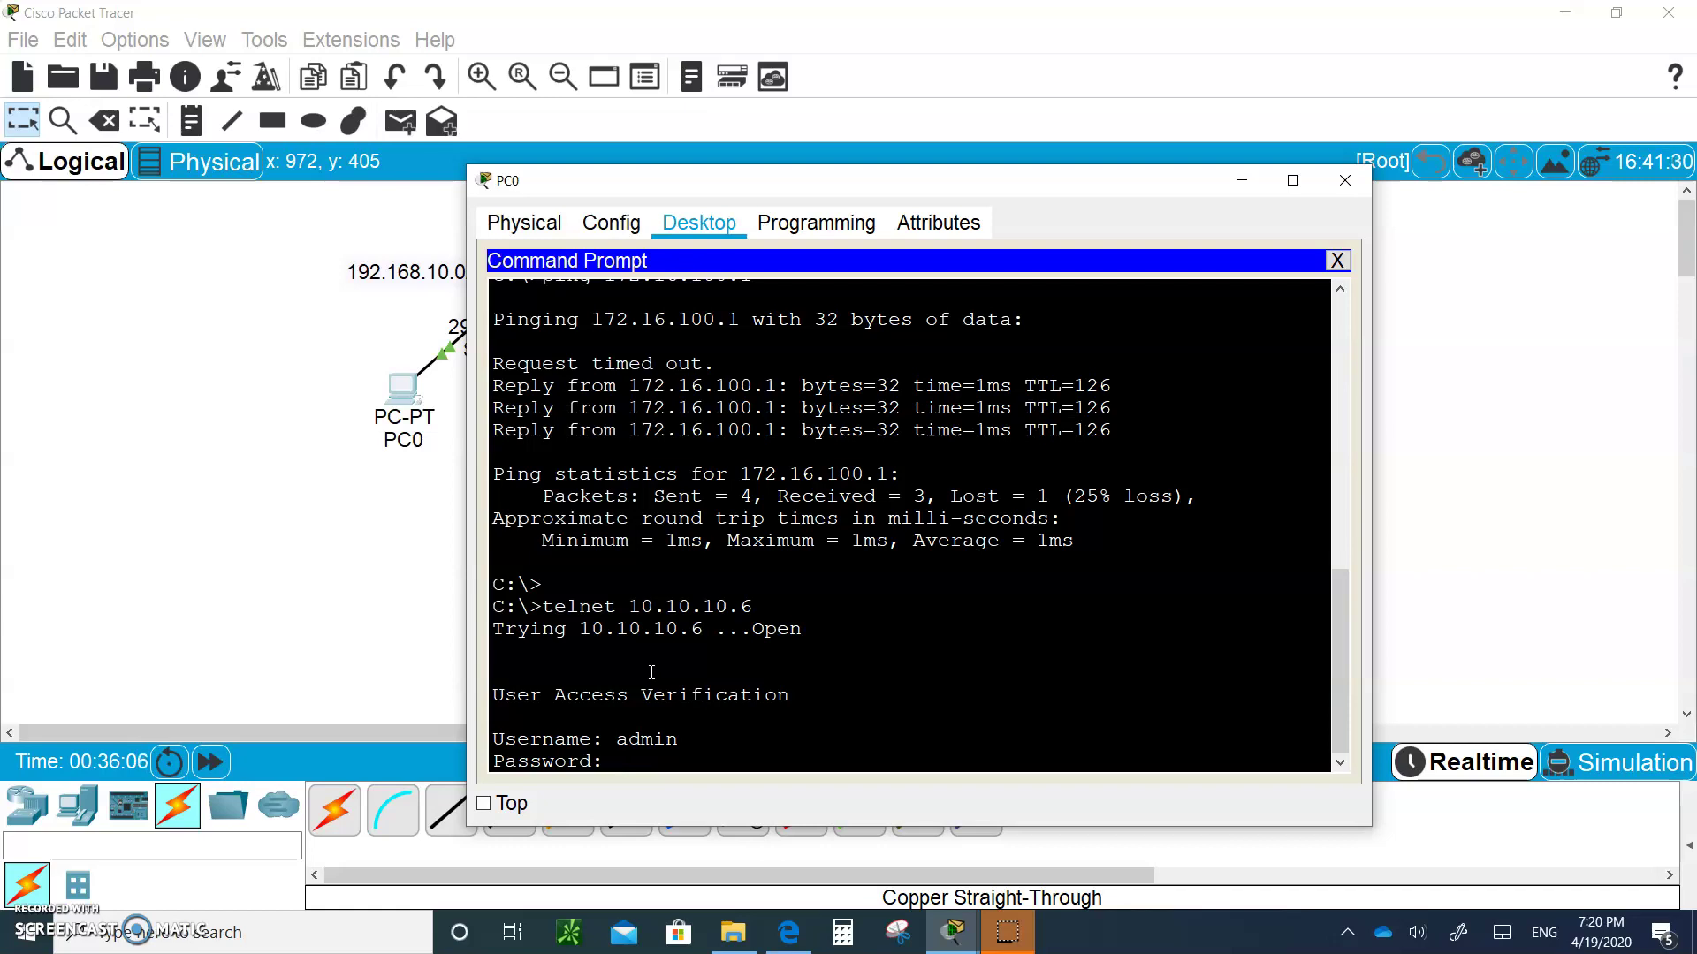
key(Return)
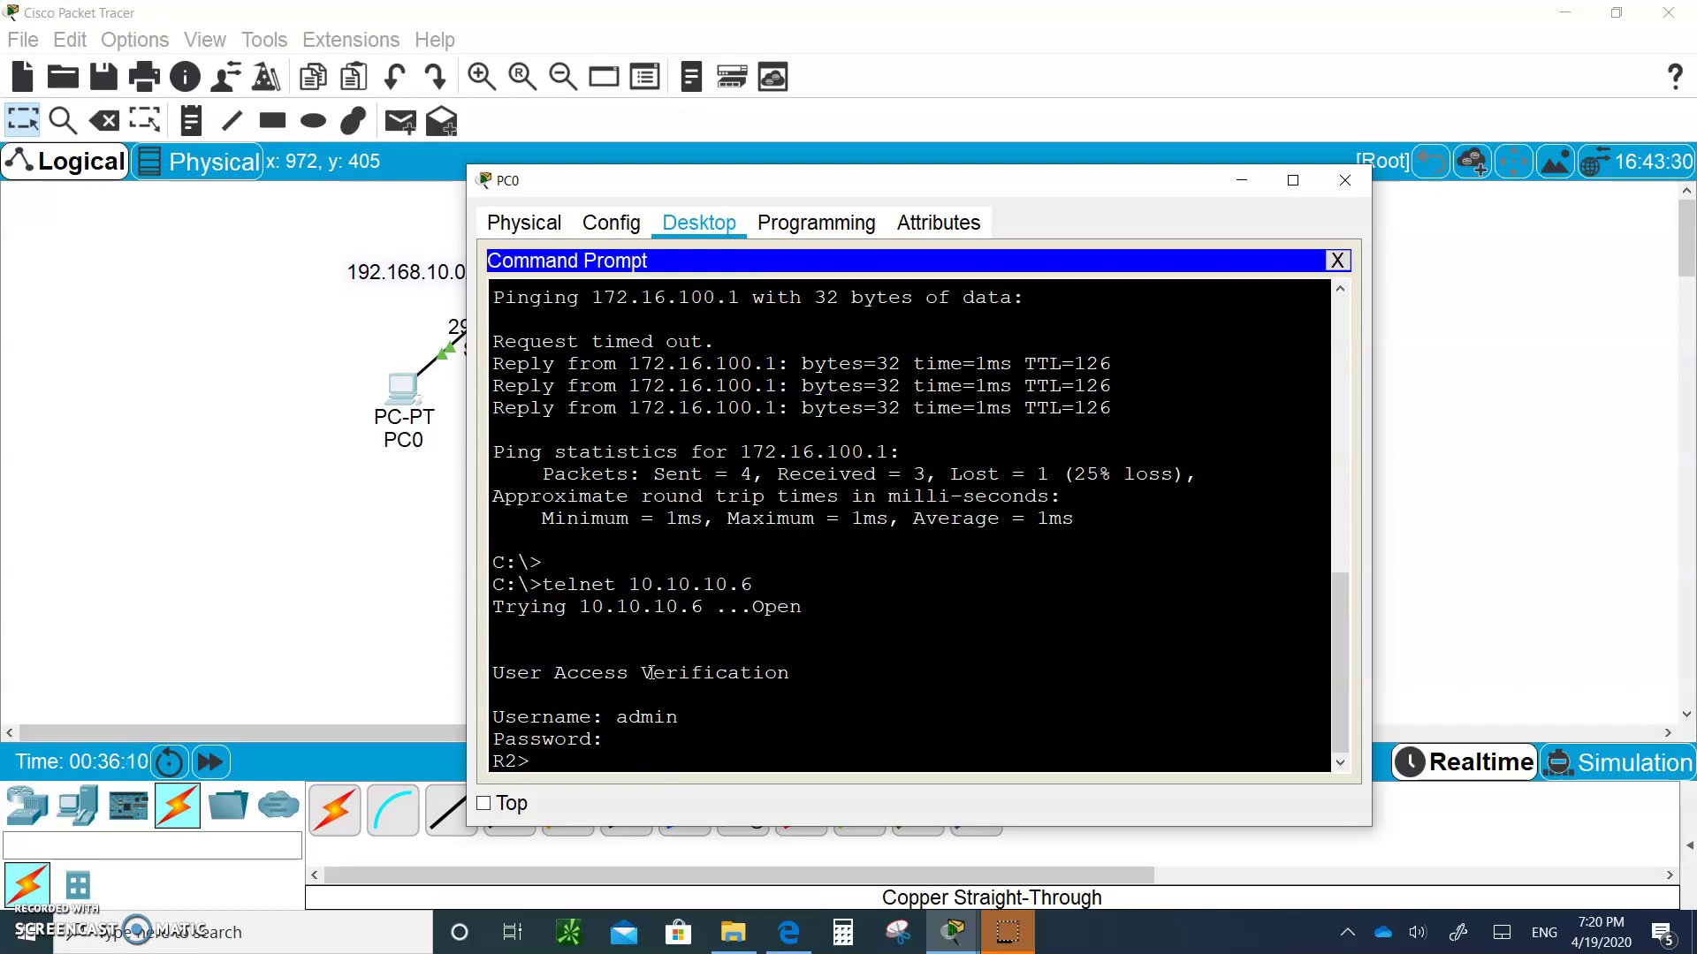
text(en)
key(Return)
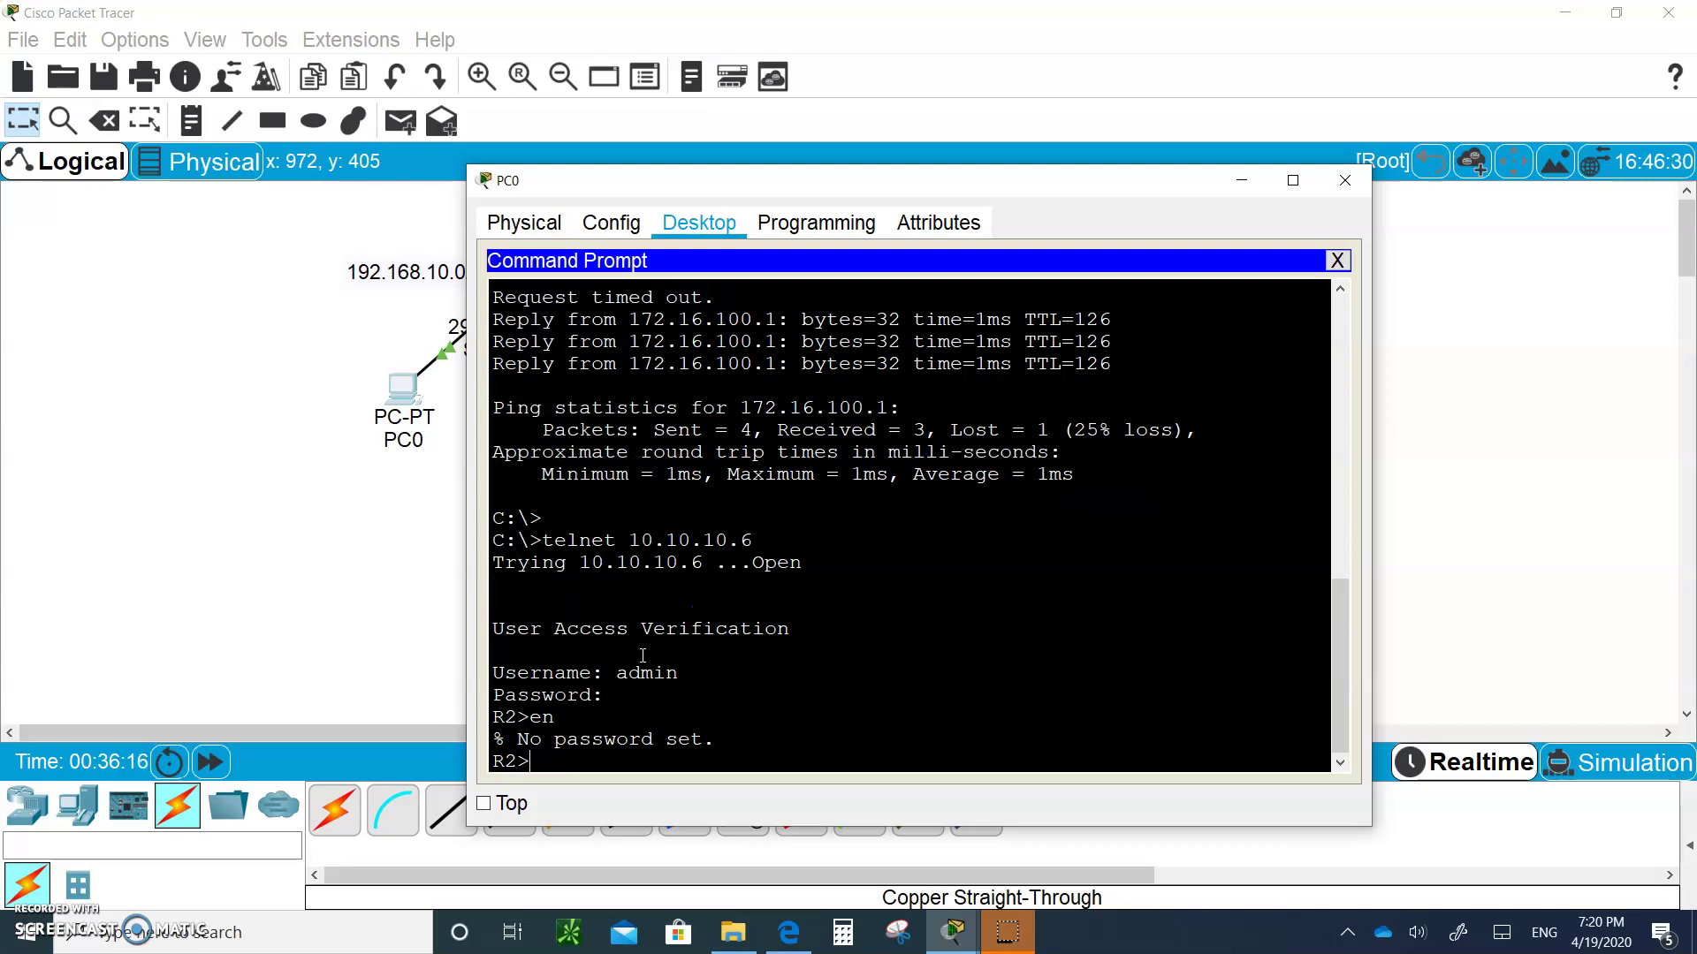
click(126, 496)
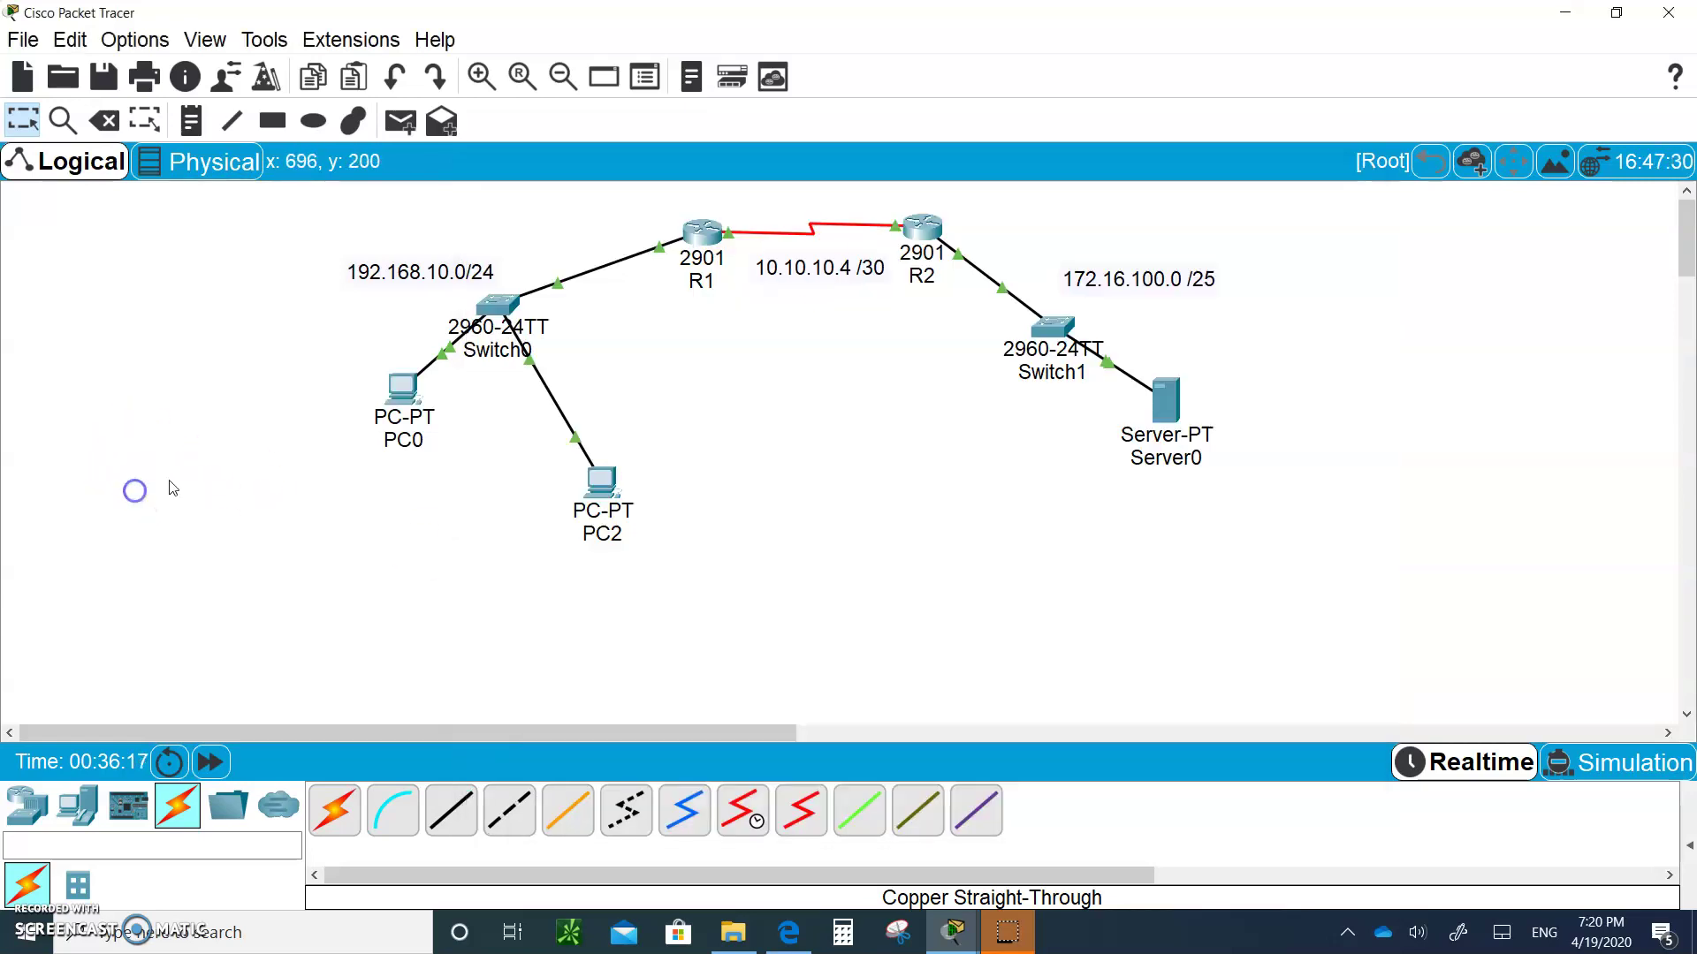
click(933, 253)
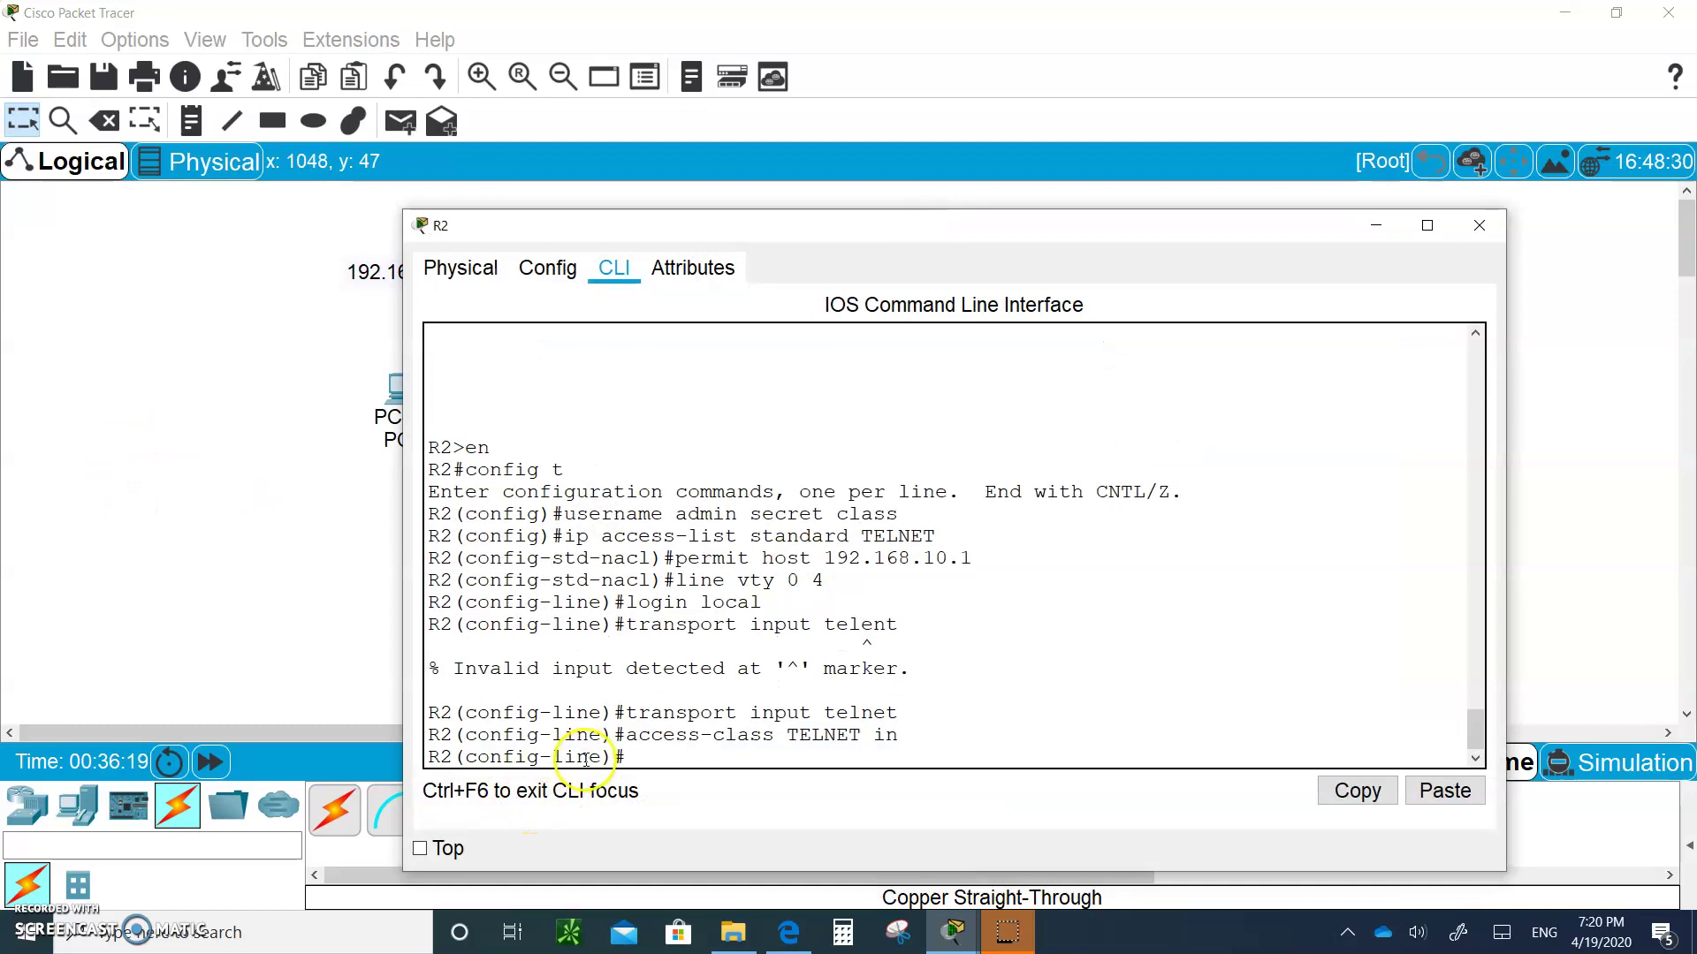
click(649, 757)
text(ex)
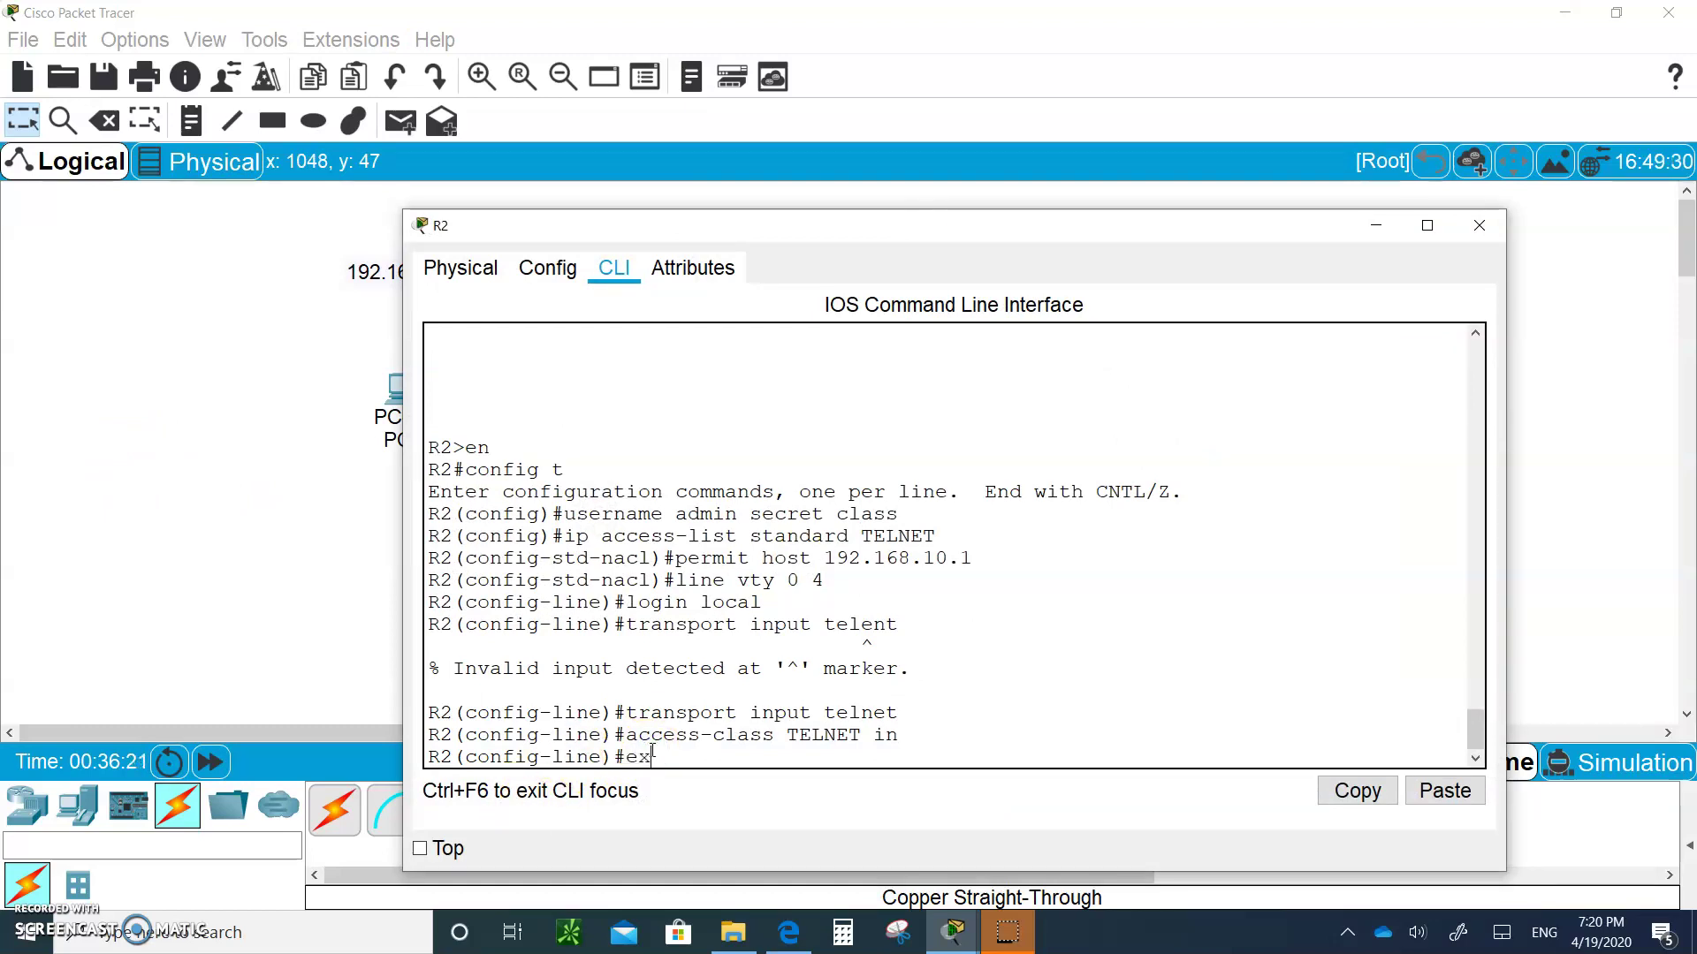
text(it)
key(Return)
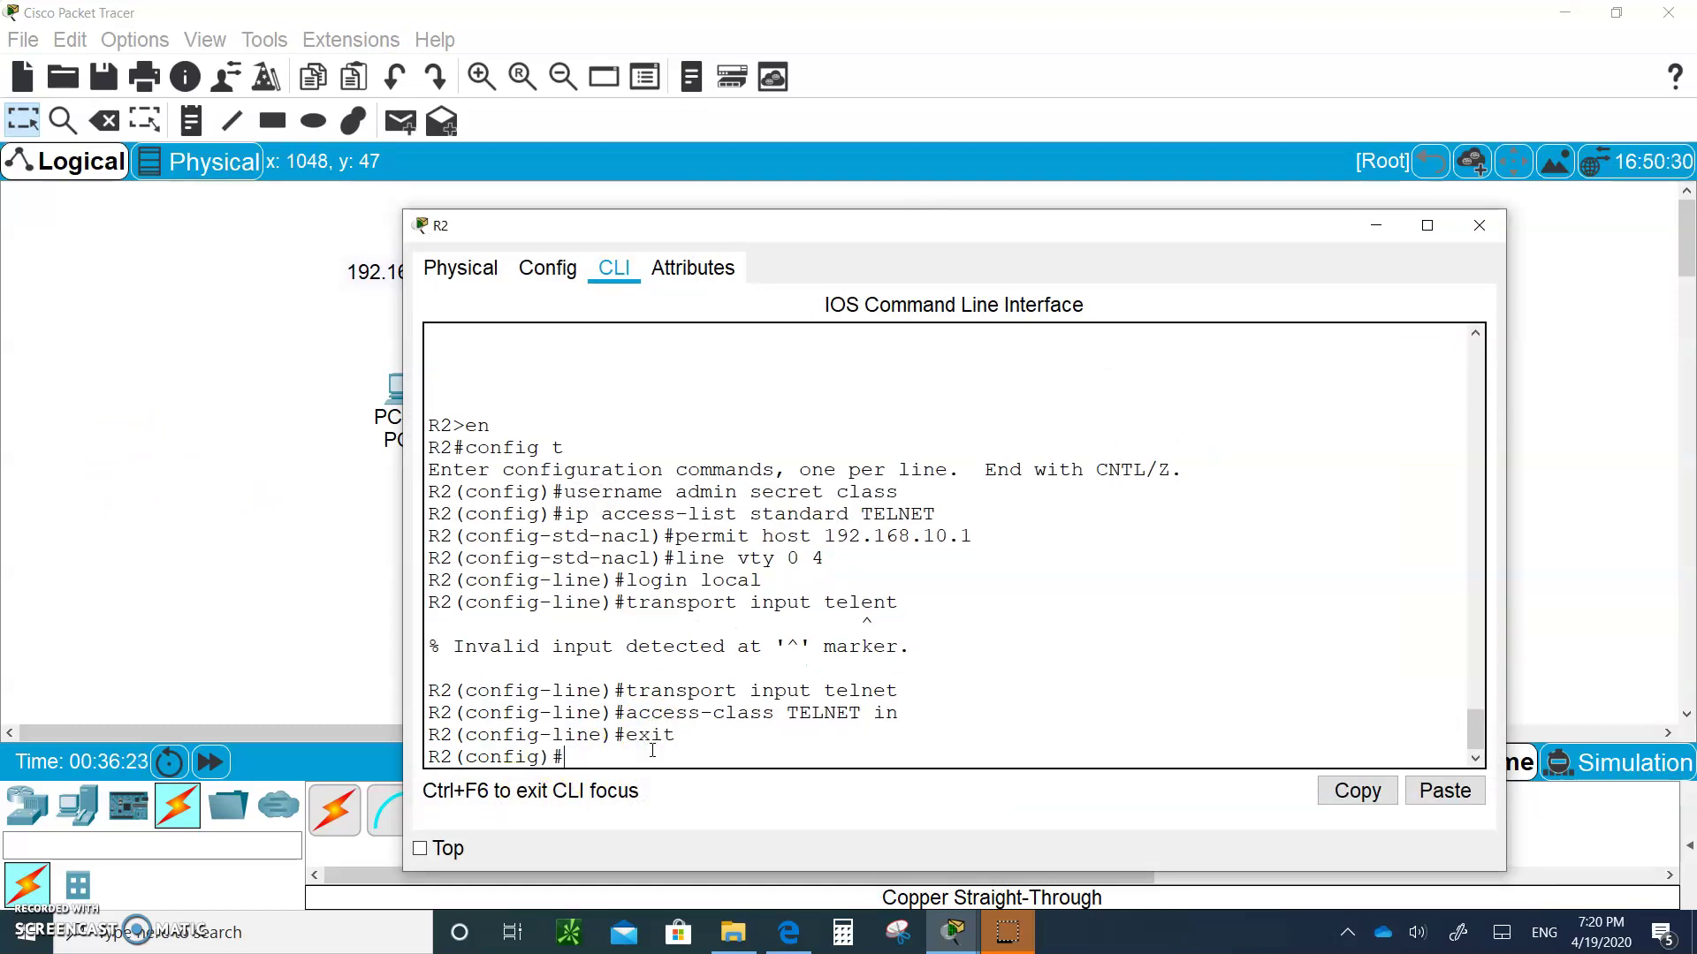
text(enable secret cisco)
key(Return)
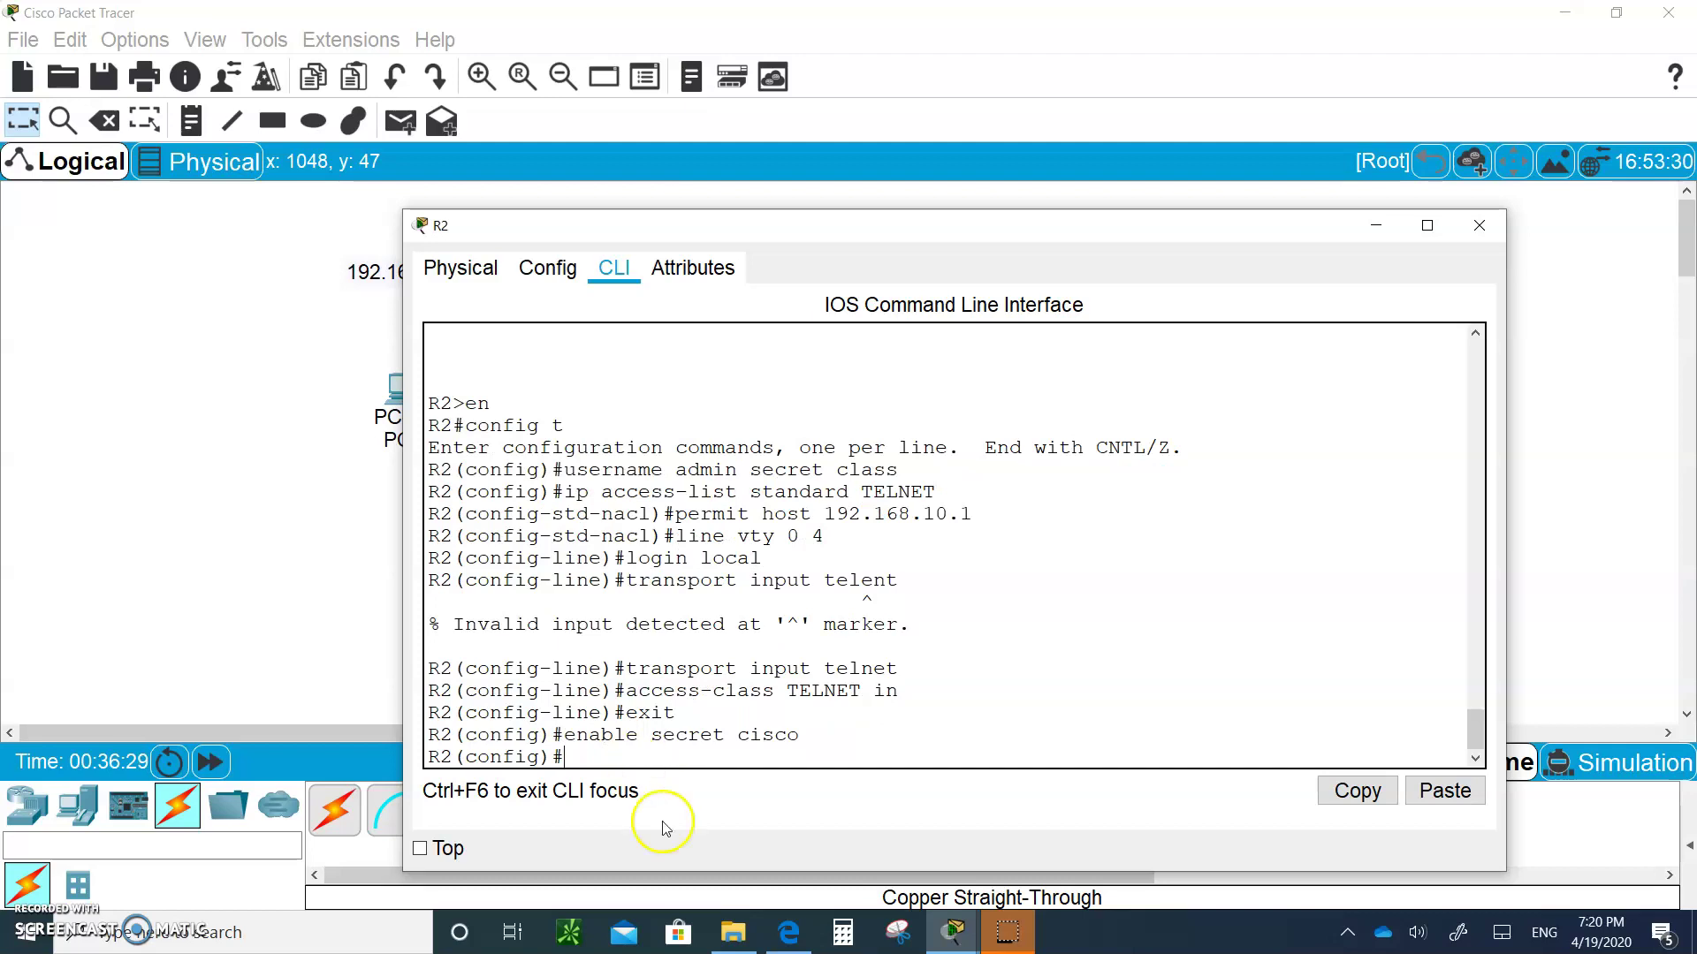
Back in PC0's telnet session, enter privileged mode on R2 with the enable password
click(276, 553)
click(399, 389)
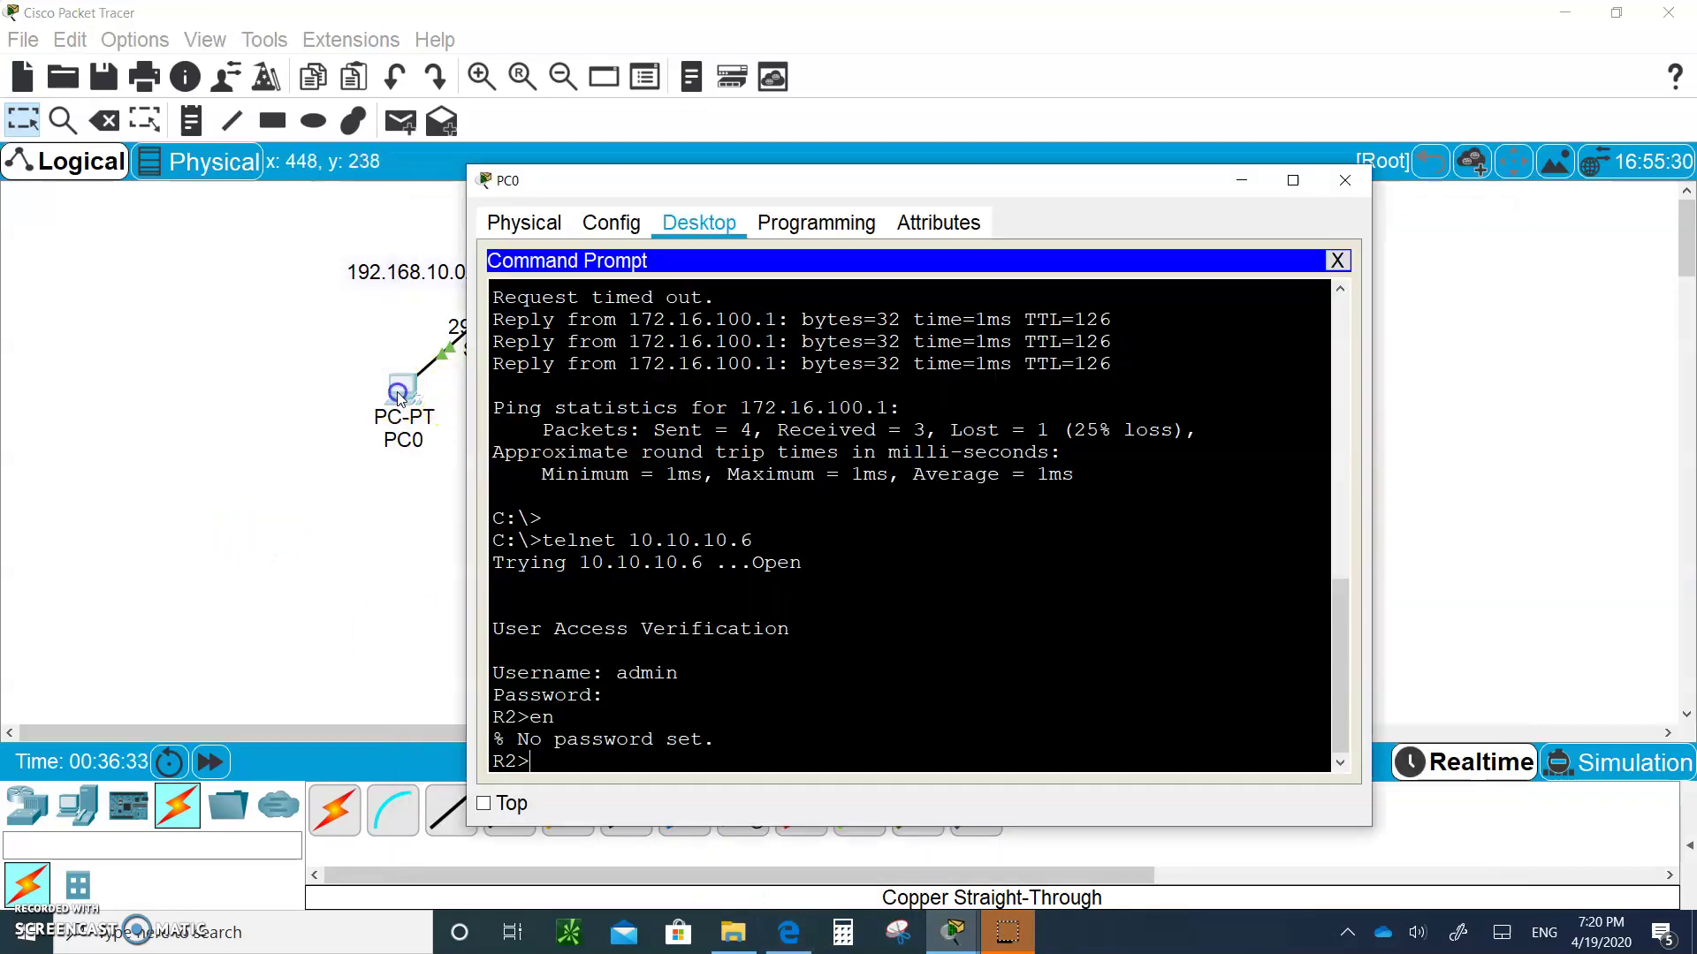
text(en)
key(Return)
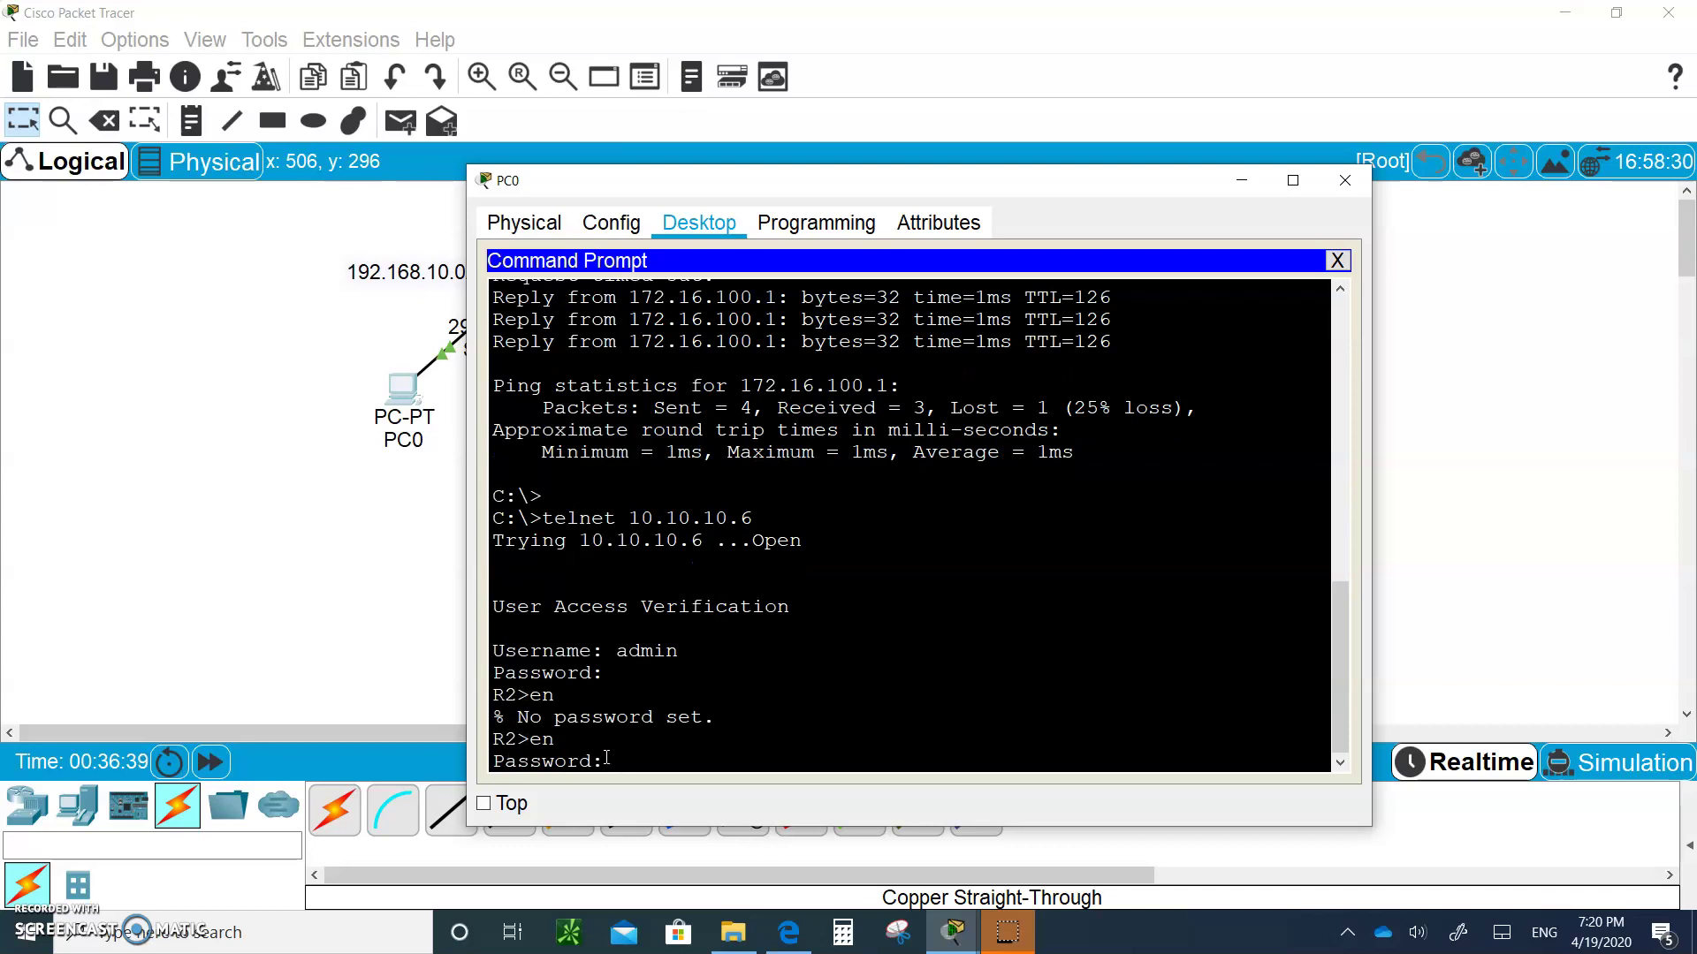
key(Return)
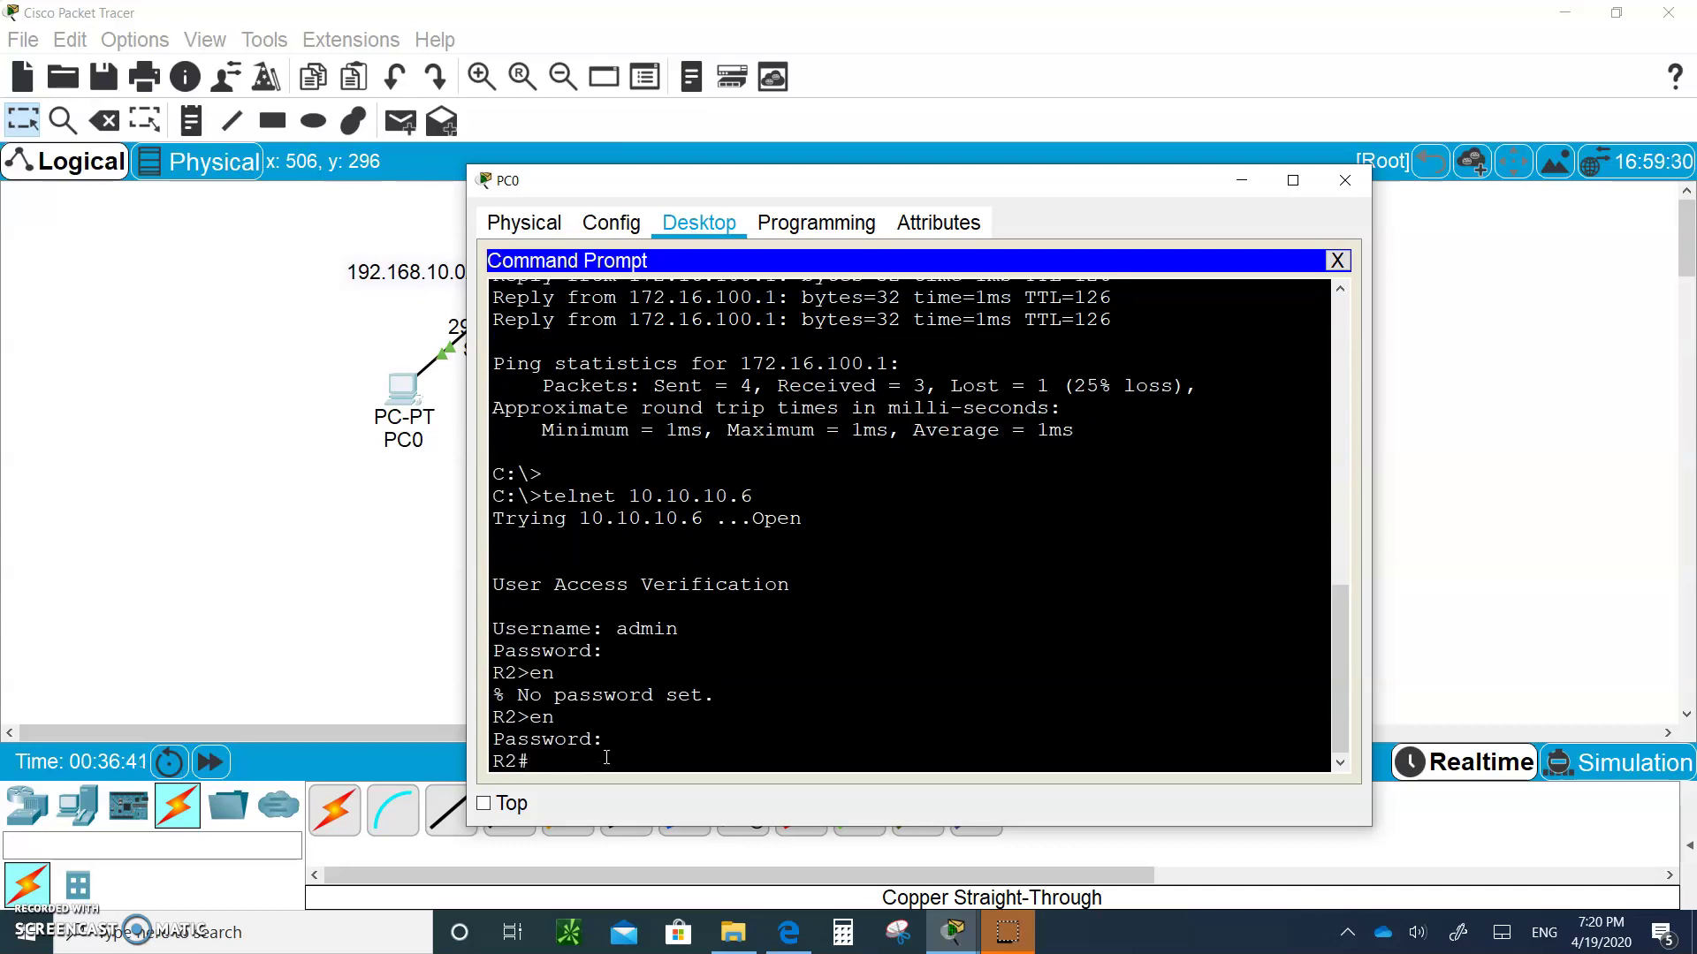
Page through R2's running configuration with sh run to confirm the VTY access-class
text(sh run)
key(Return)
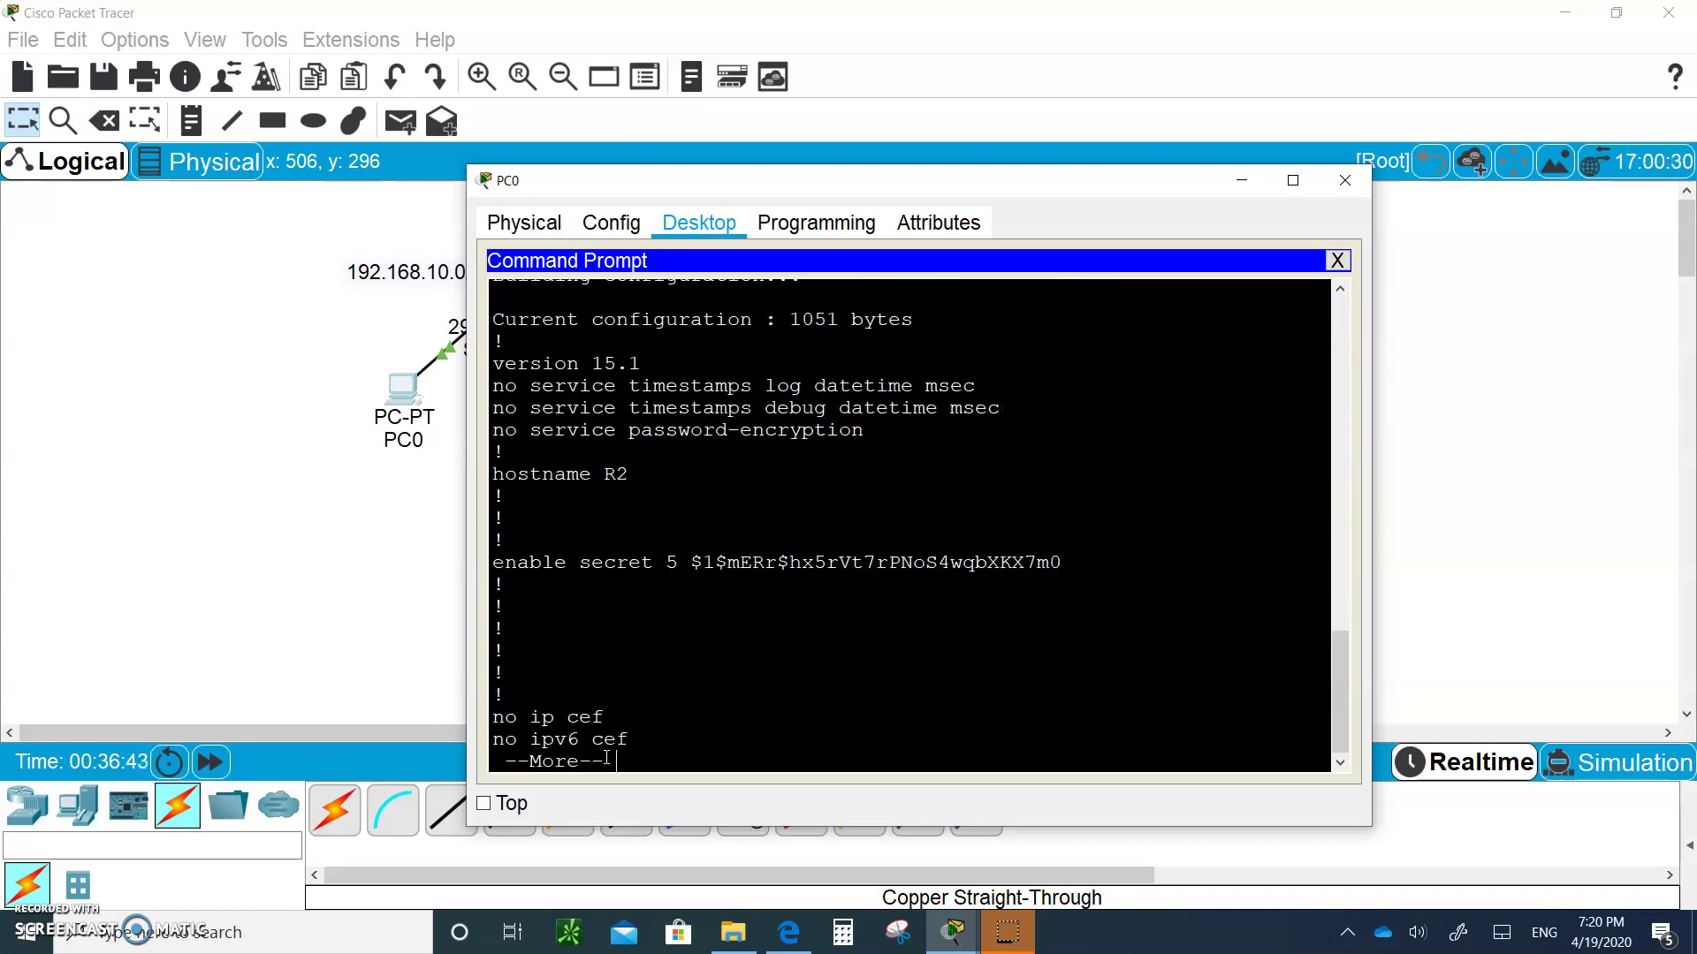
key(space)
key(space)
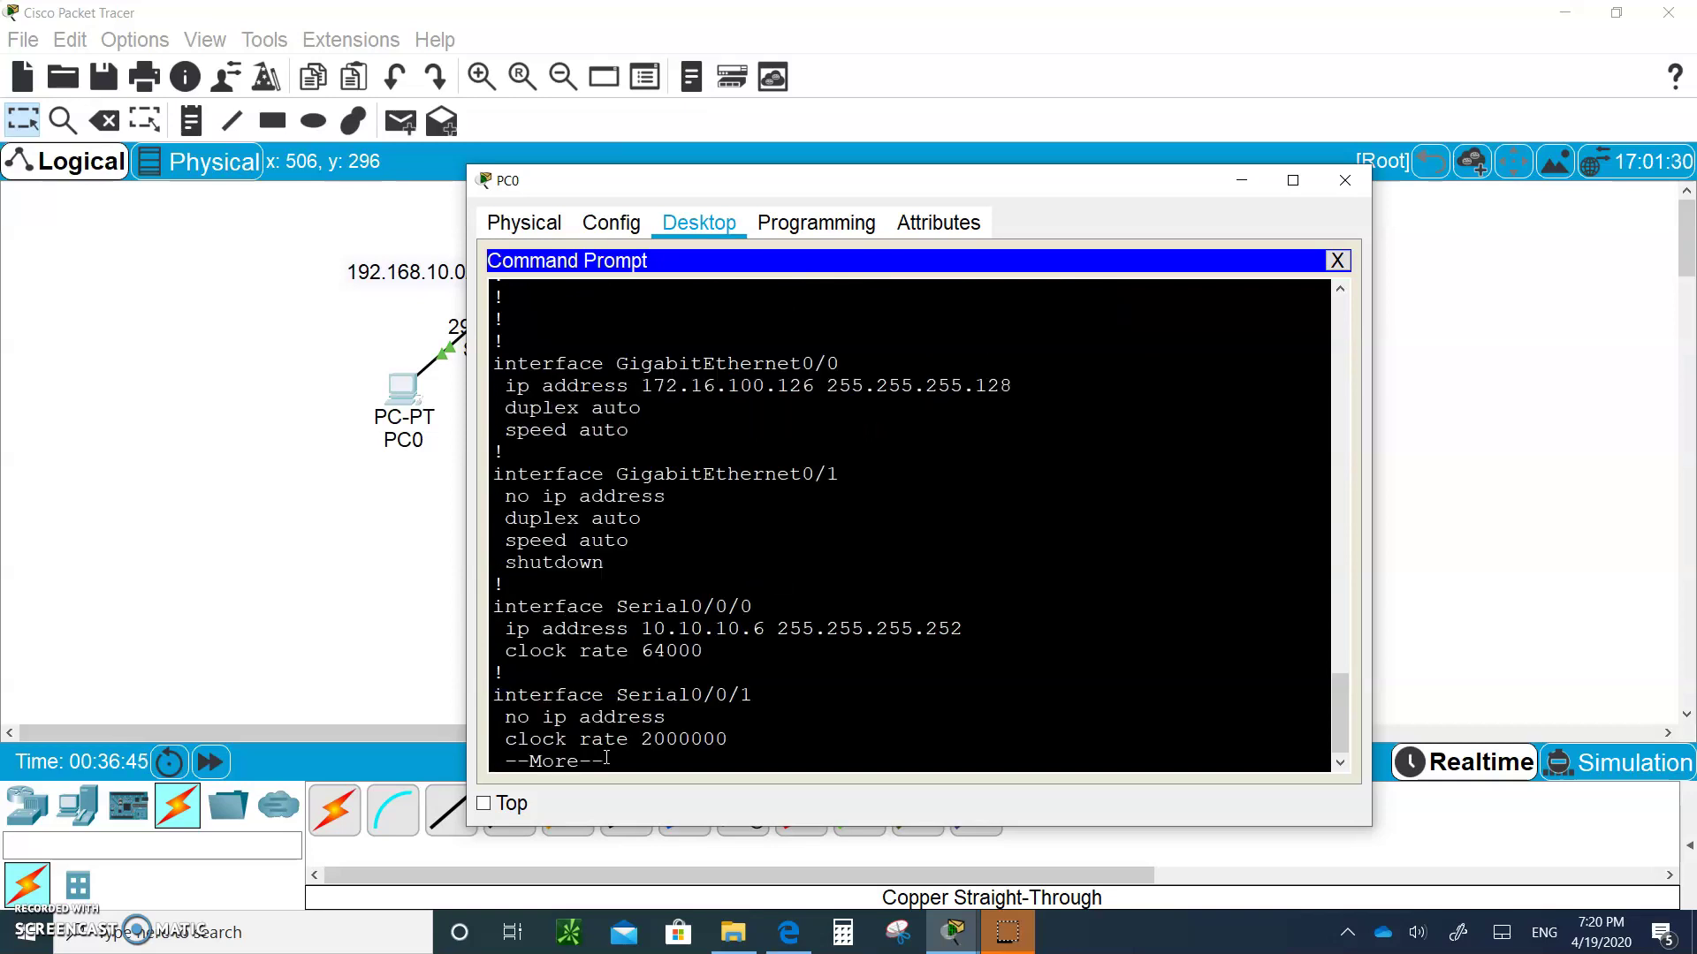
key(space)
key(space)
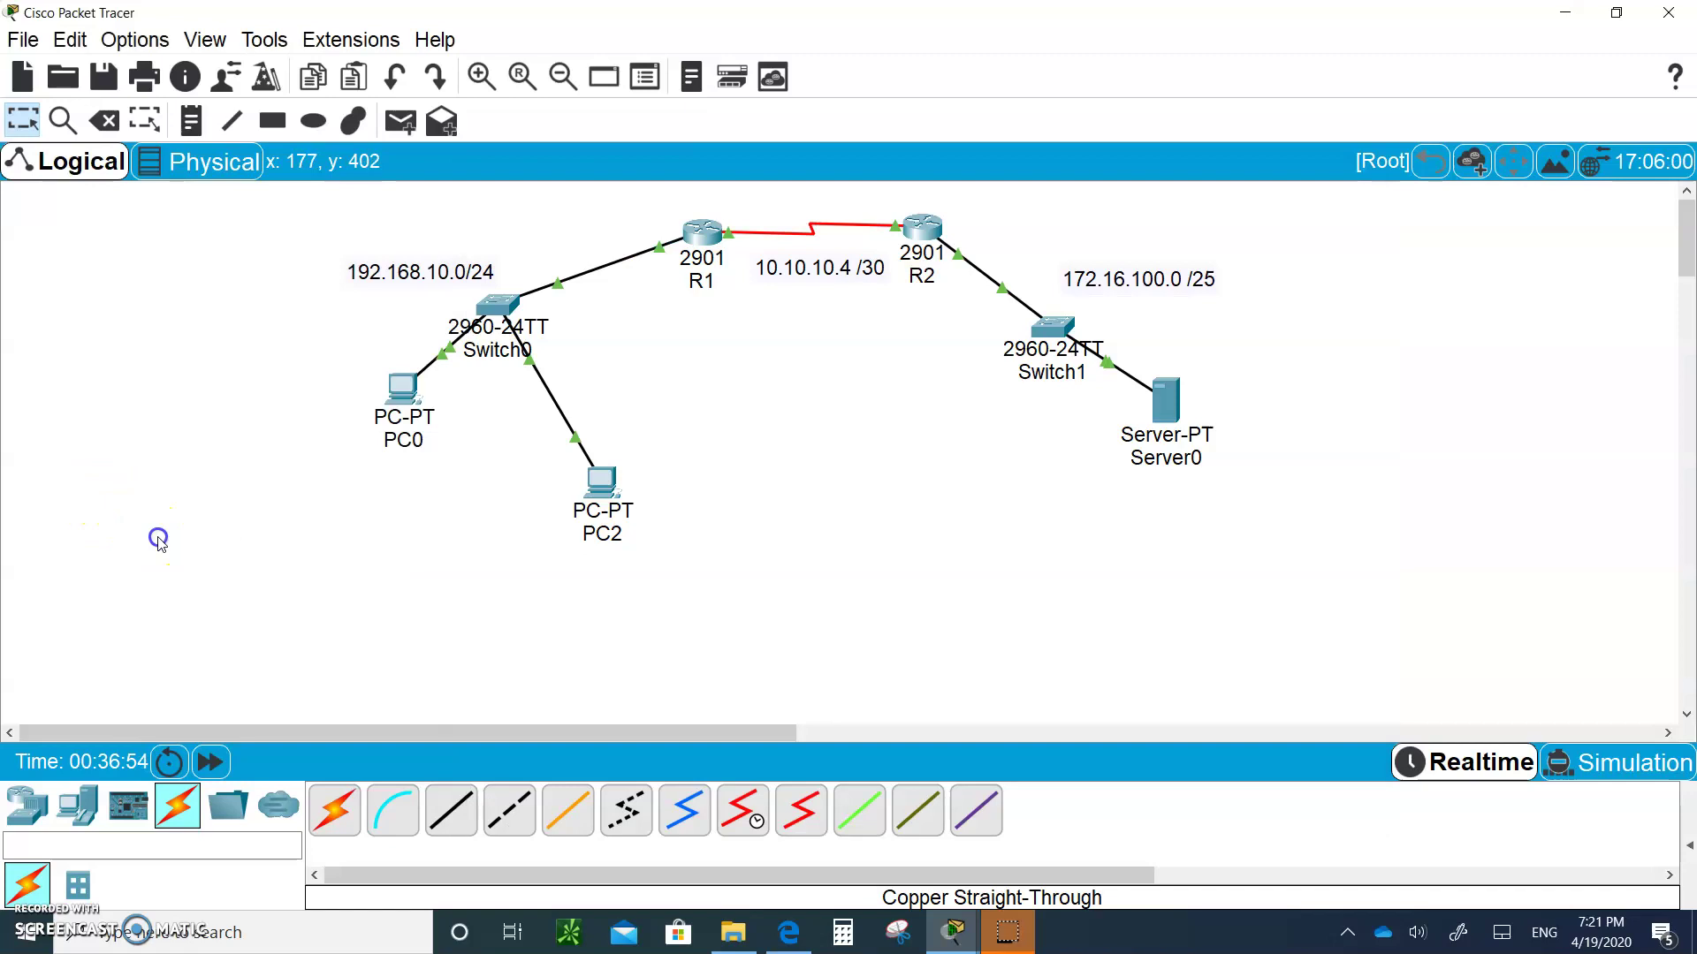
click(157, 535)
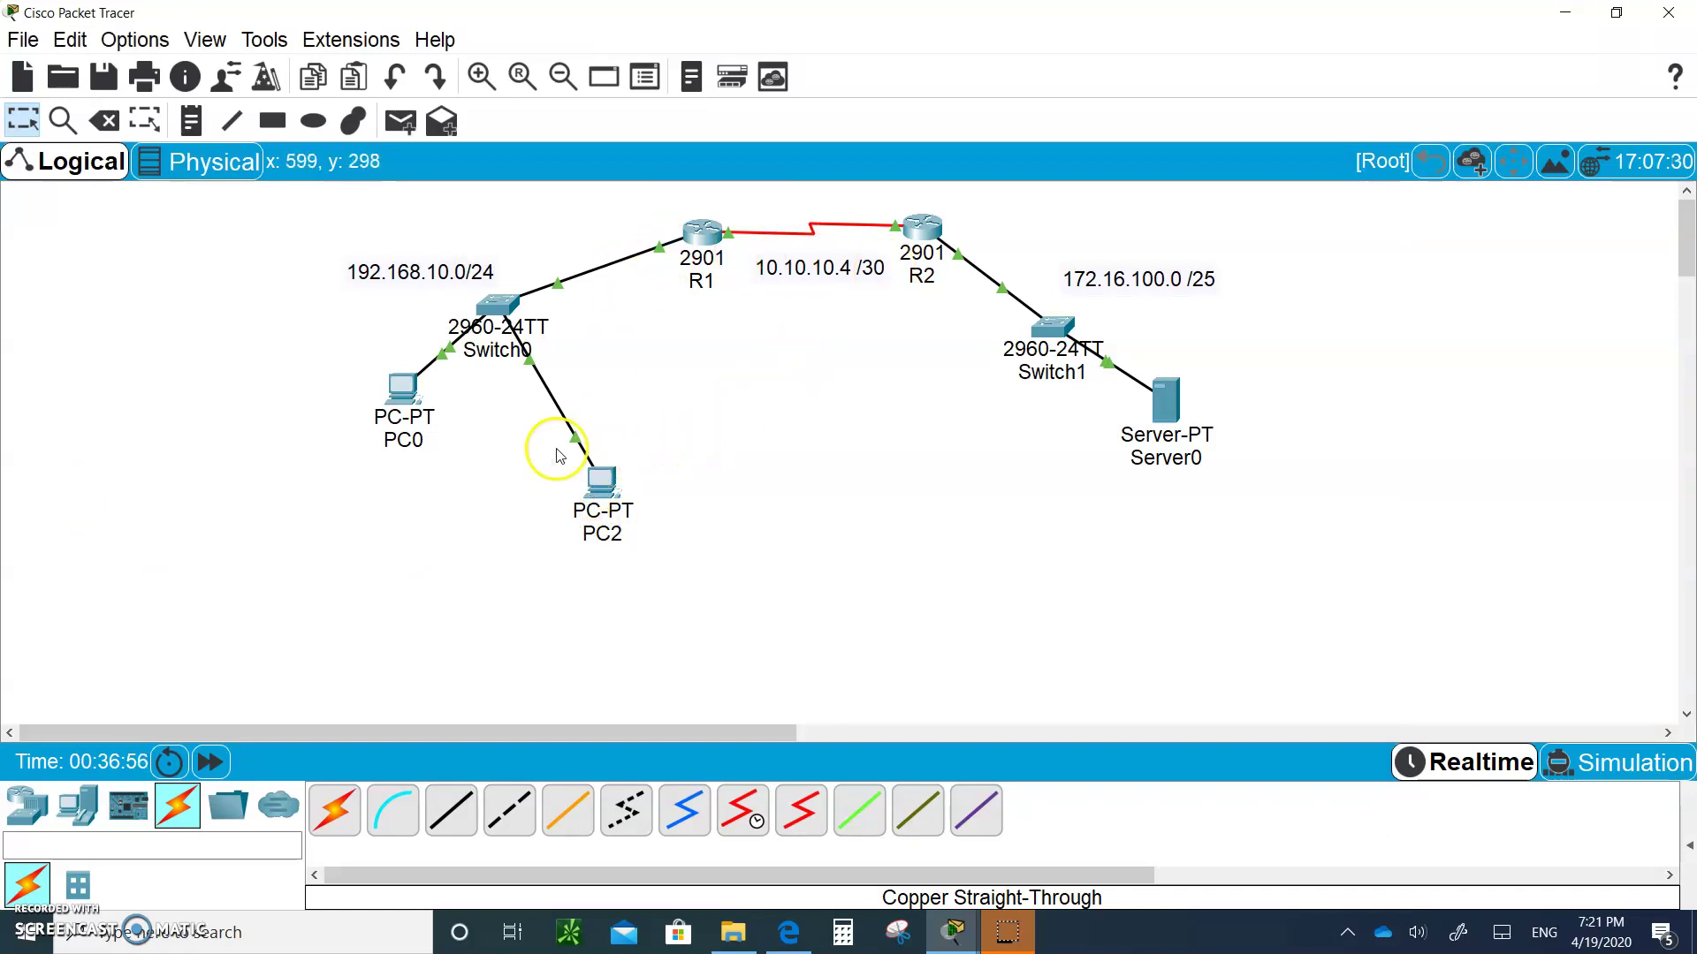
From PC2's Command Prompt, telnet to 10.10.10.6 and see the connection refused by R2
click(603, 488)
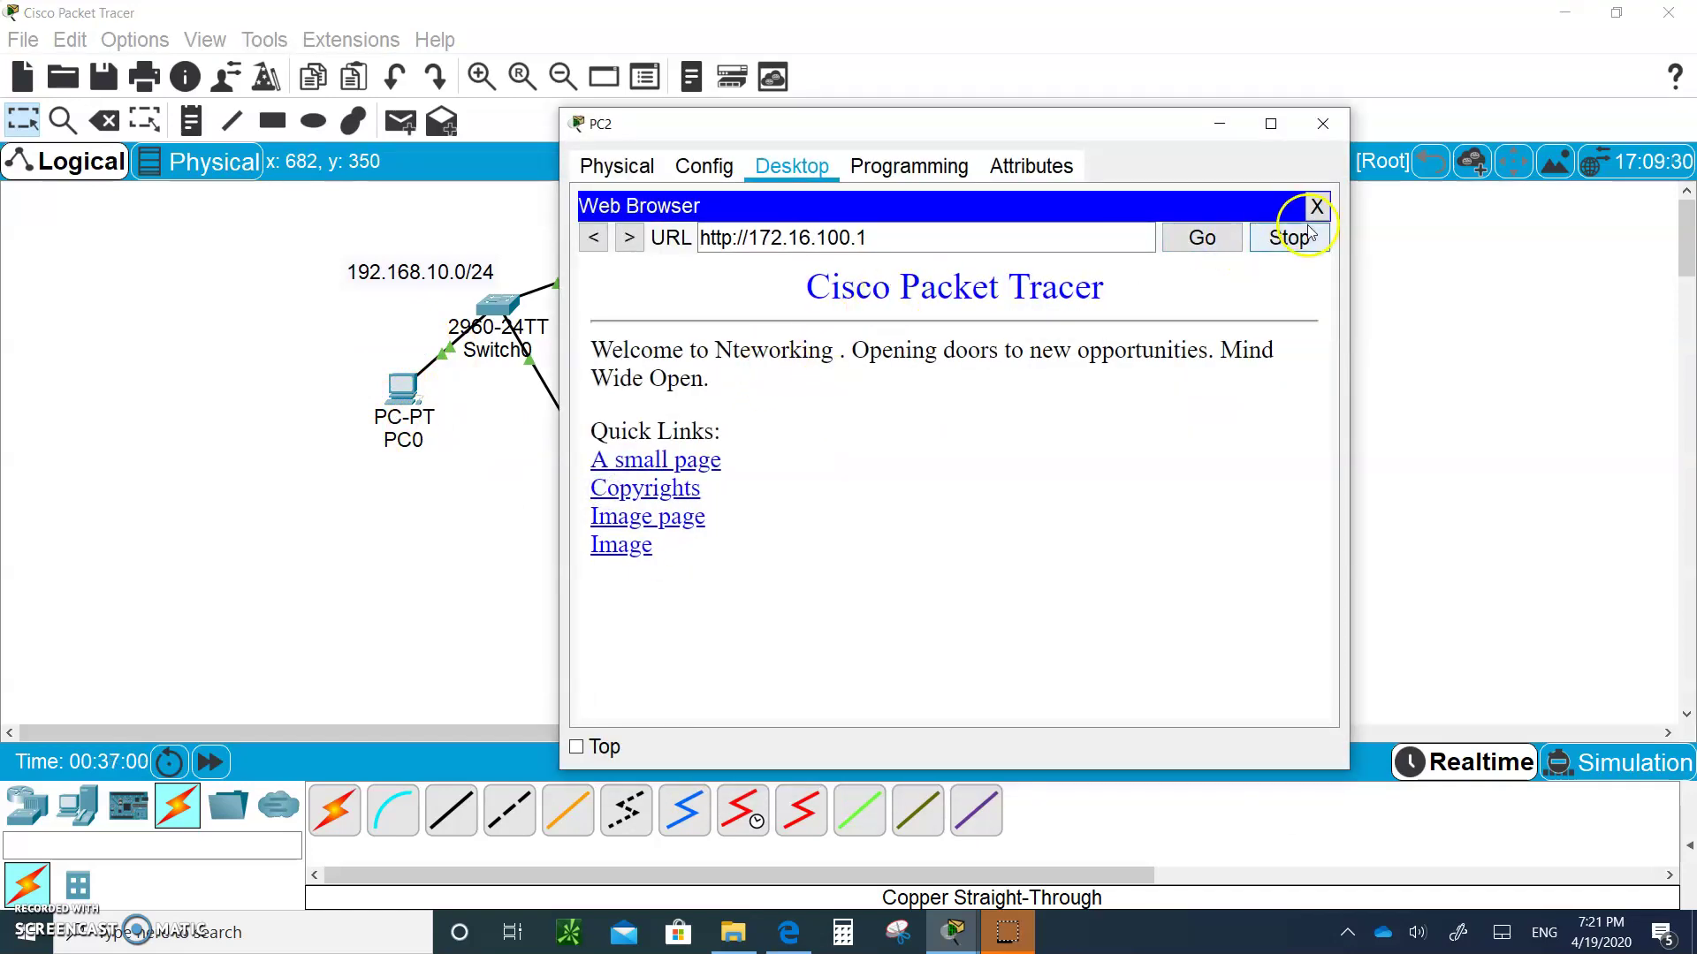
click(1316, 207)
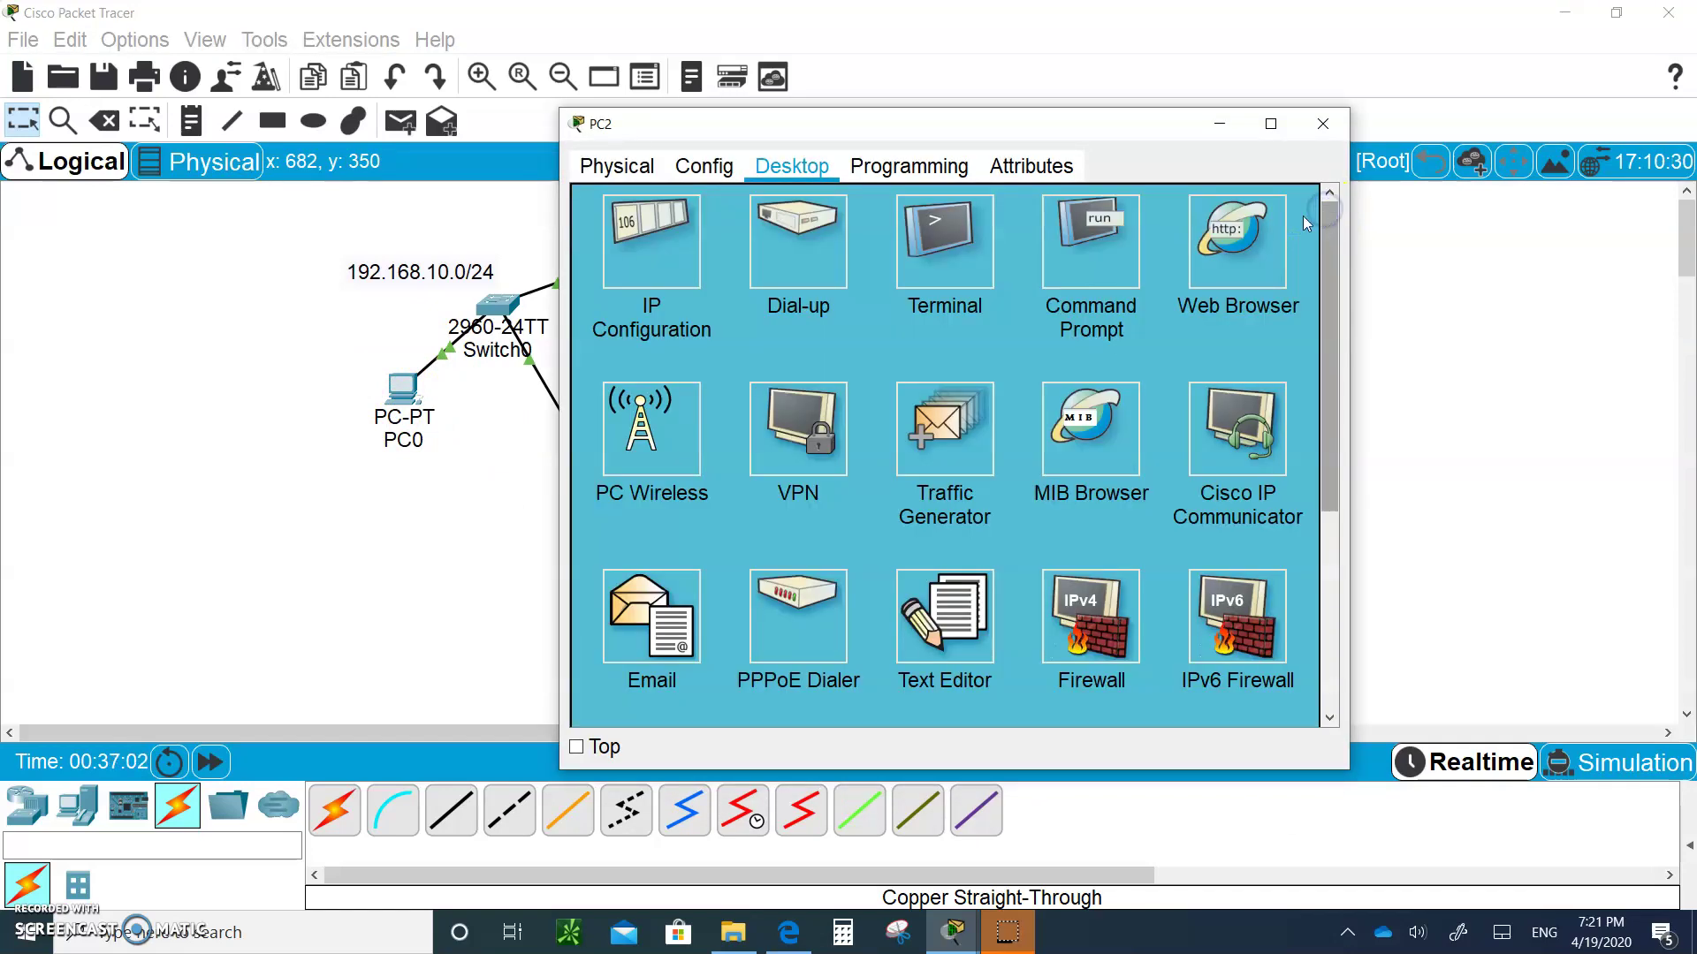
click(1104, 228)
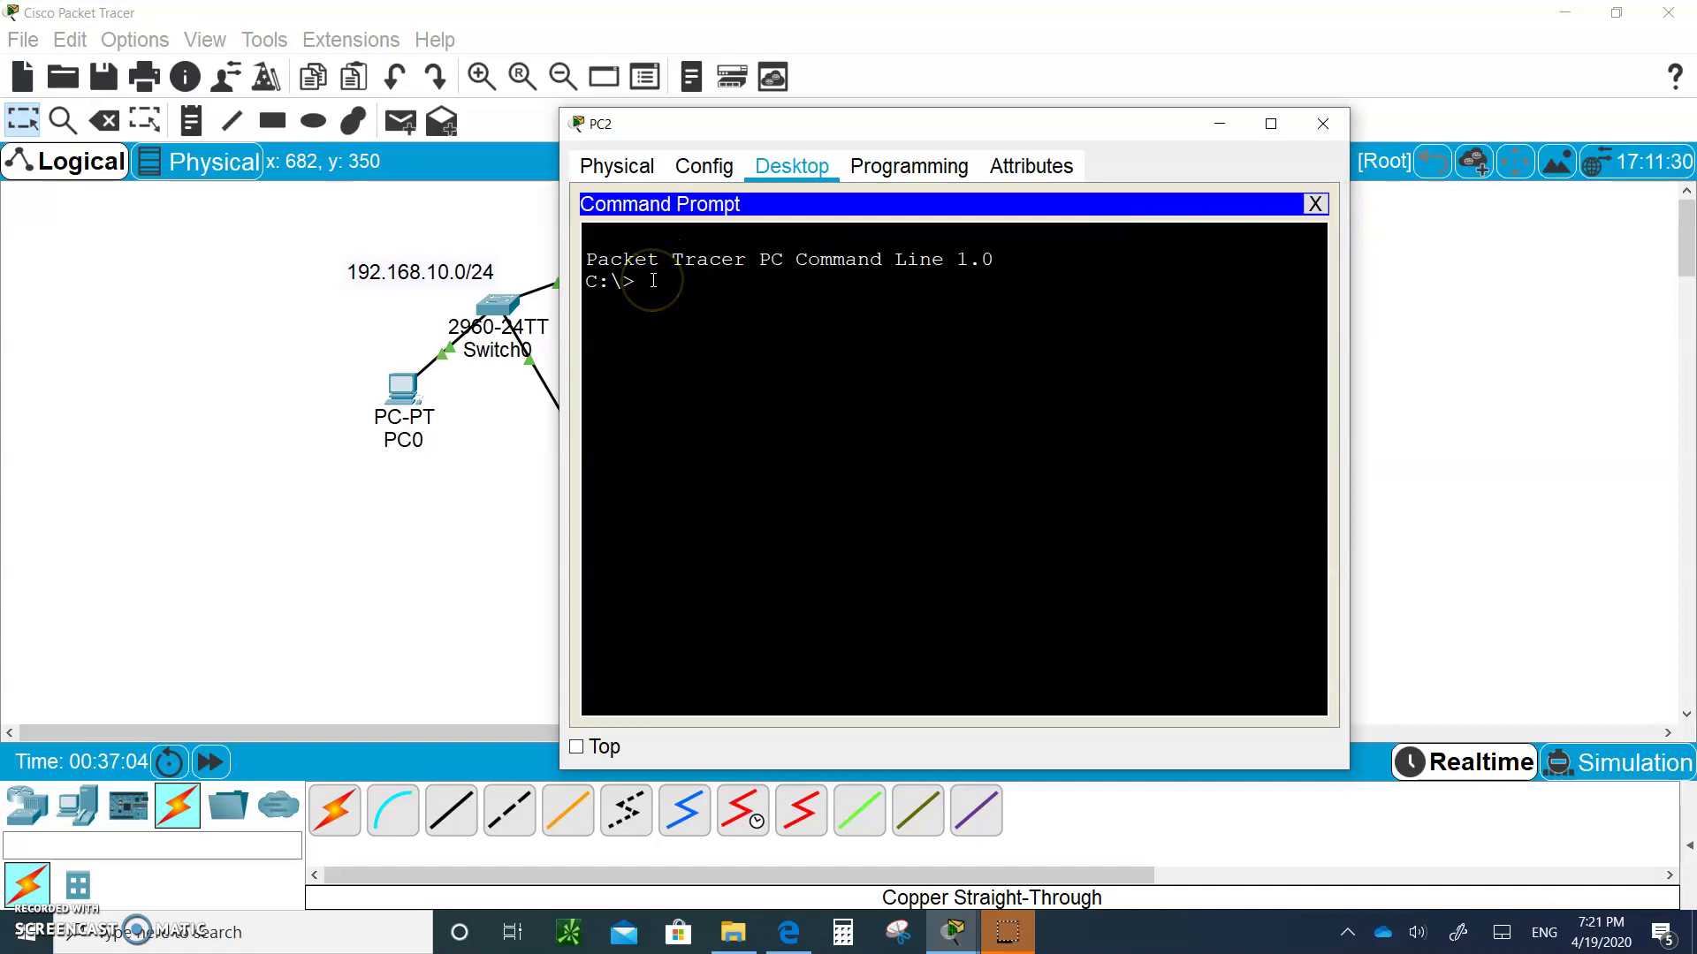
text(telnet )
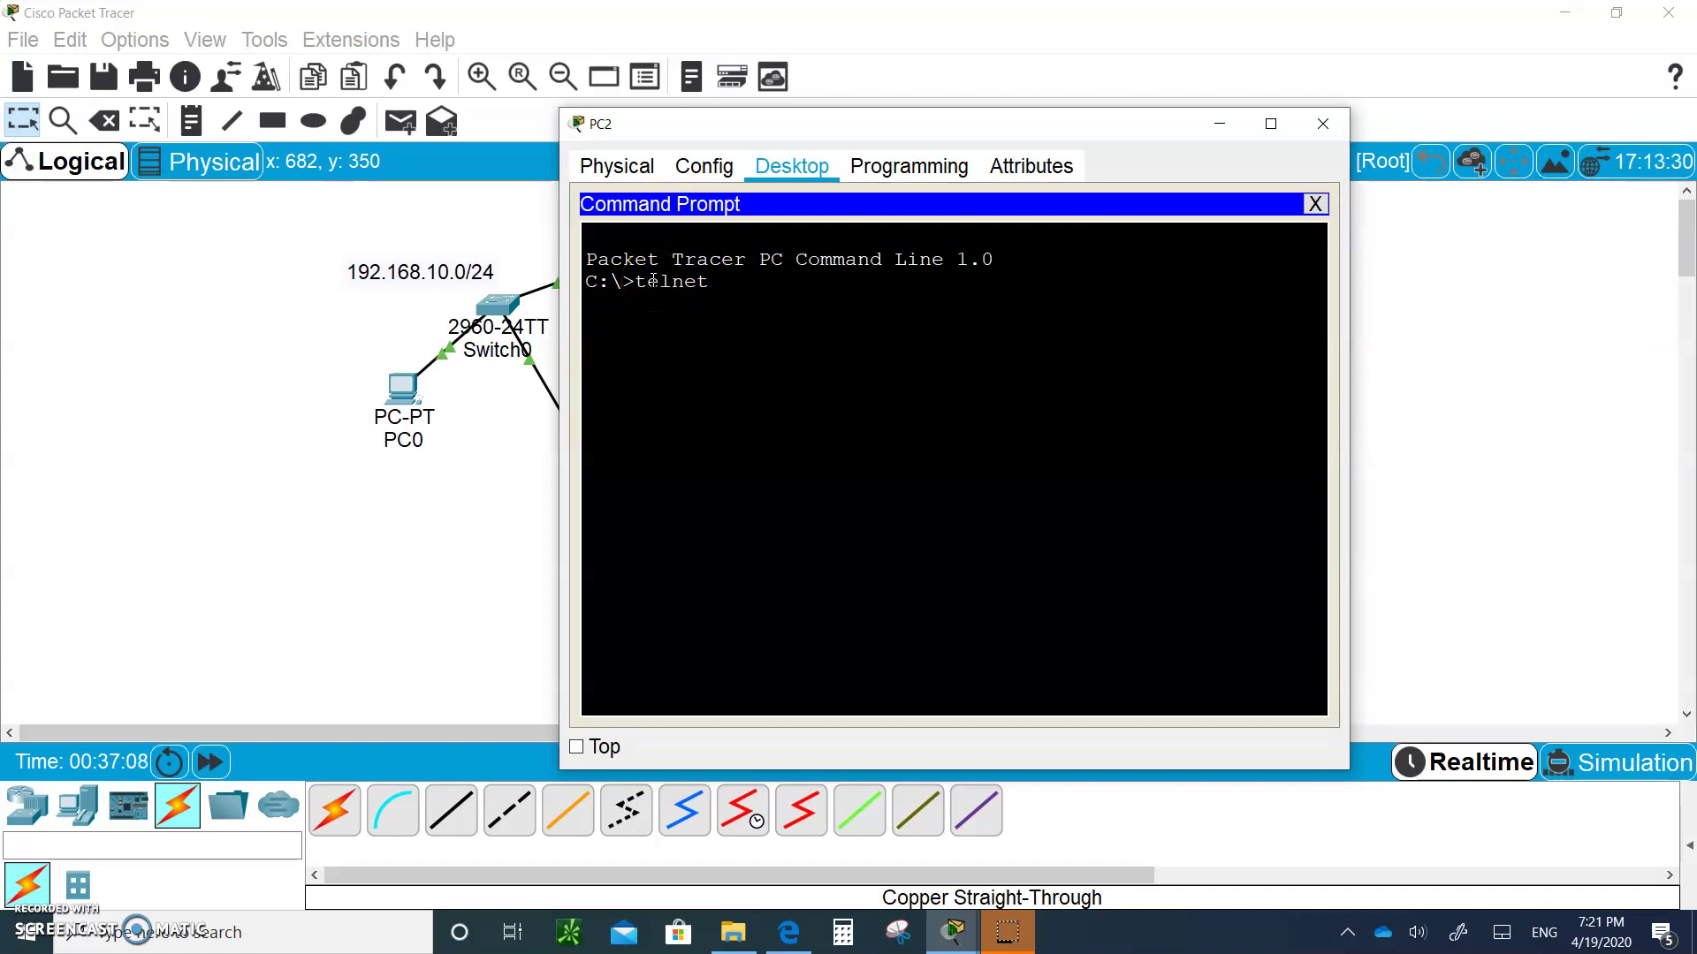
text(10.10.10.6)
key(Return)
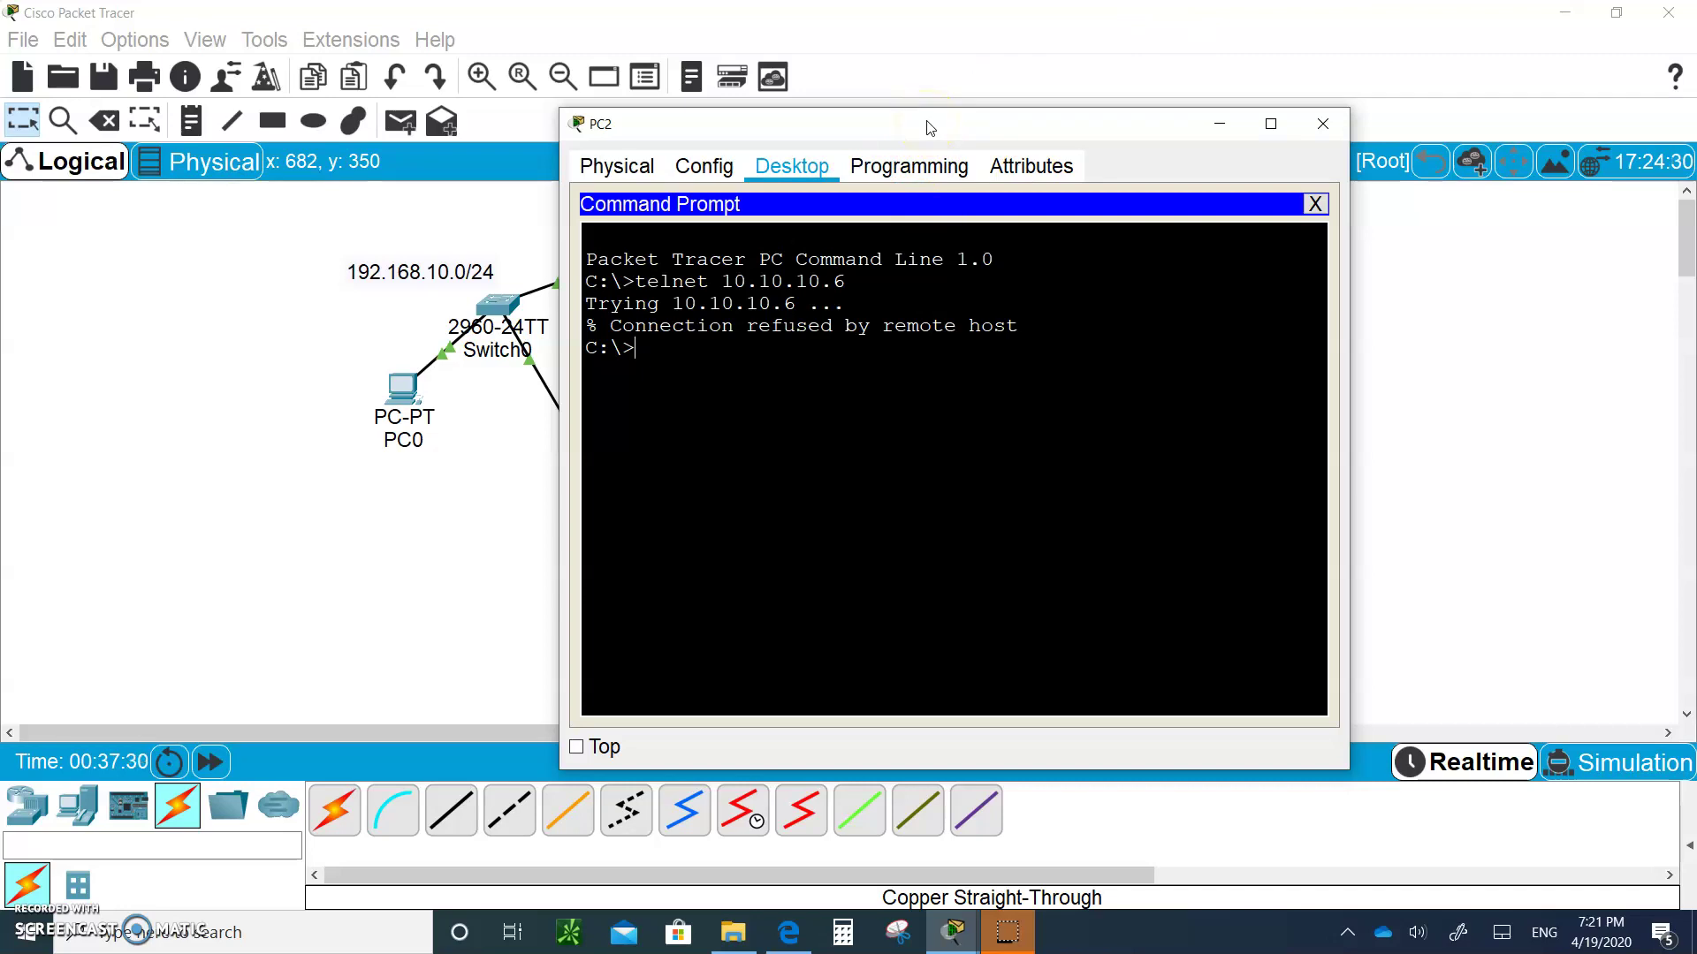
drag(929, 129, 1152, 327)
click(692, 229)
click(757, 218)
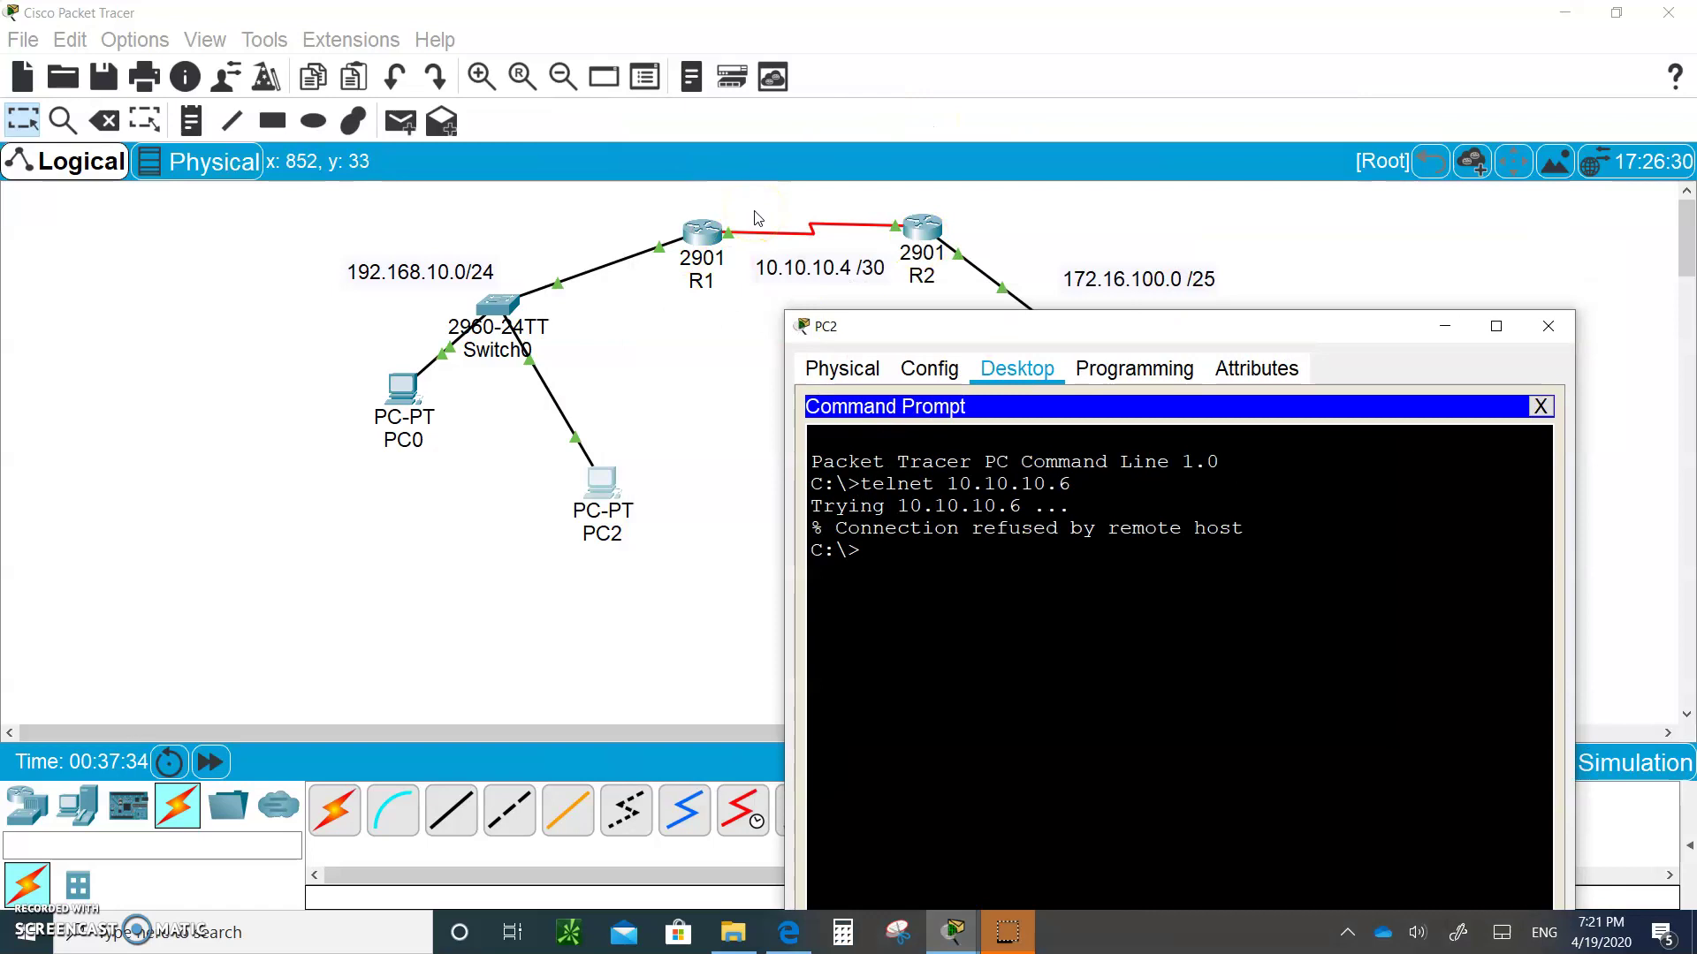